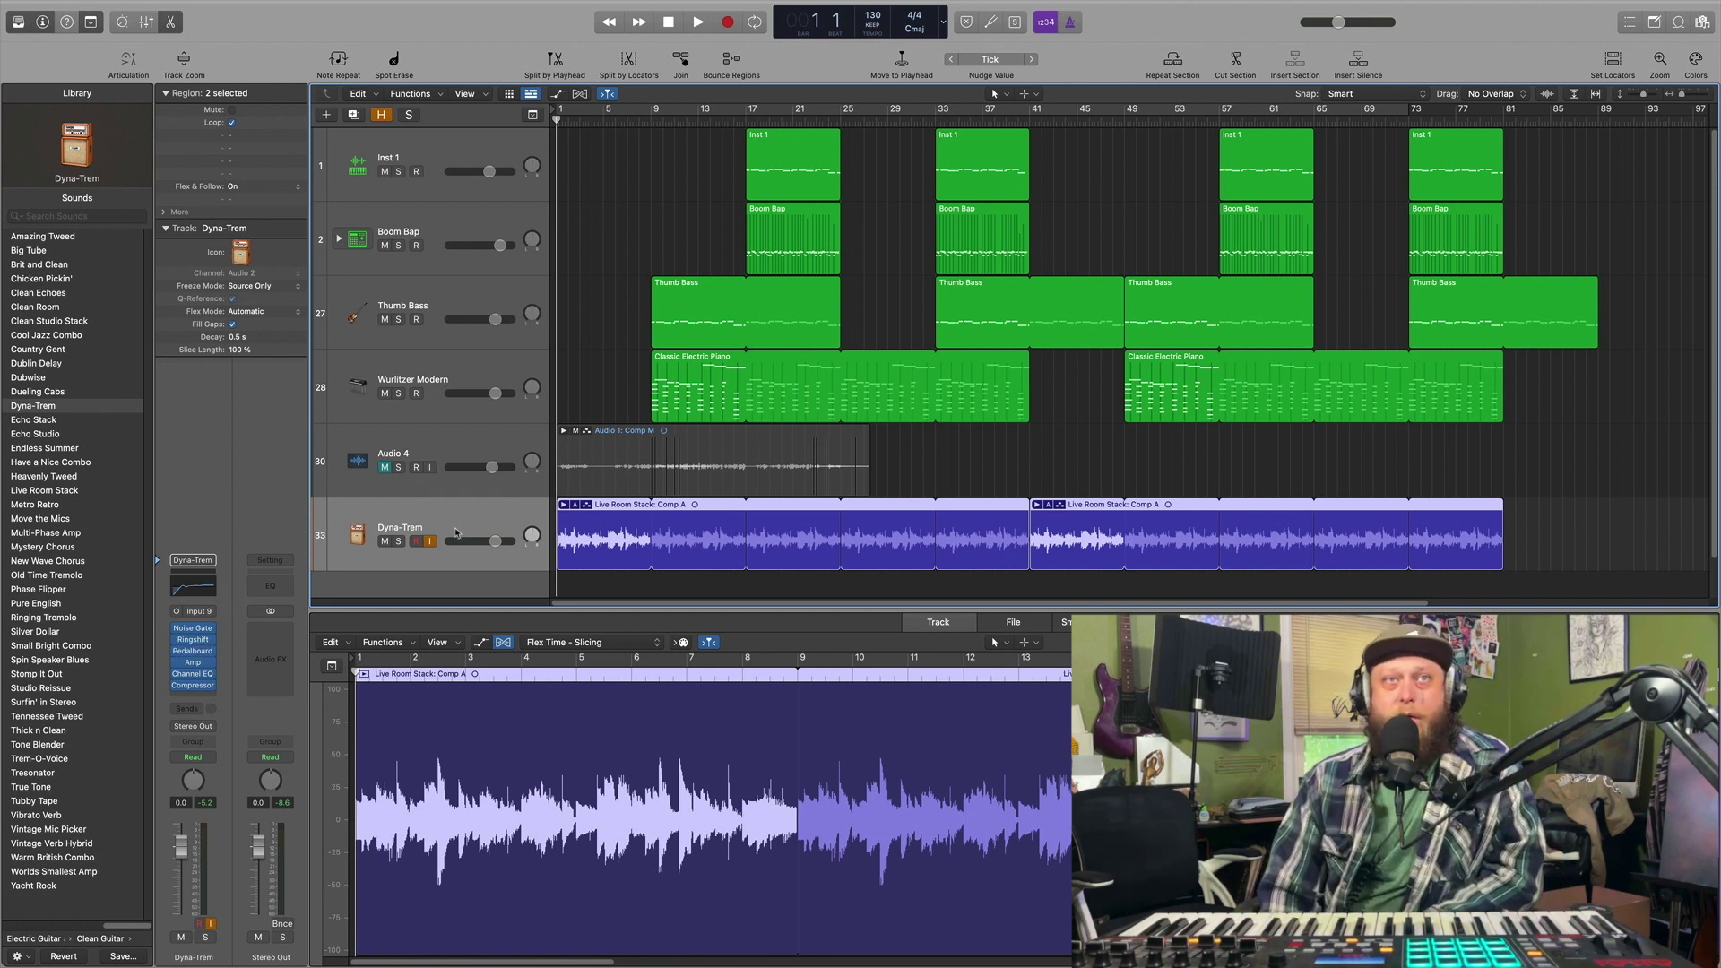
pyautogui.scroll(-1, 746, 501)
pyautogui.scroll(-1, 506, 525)
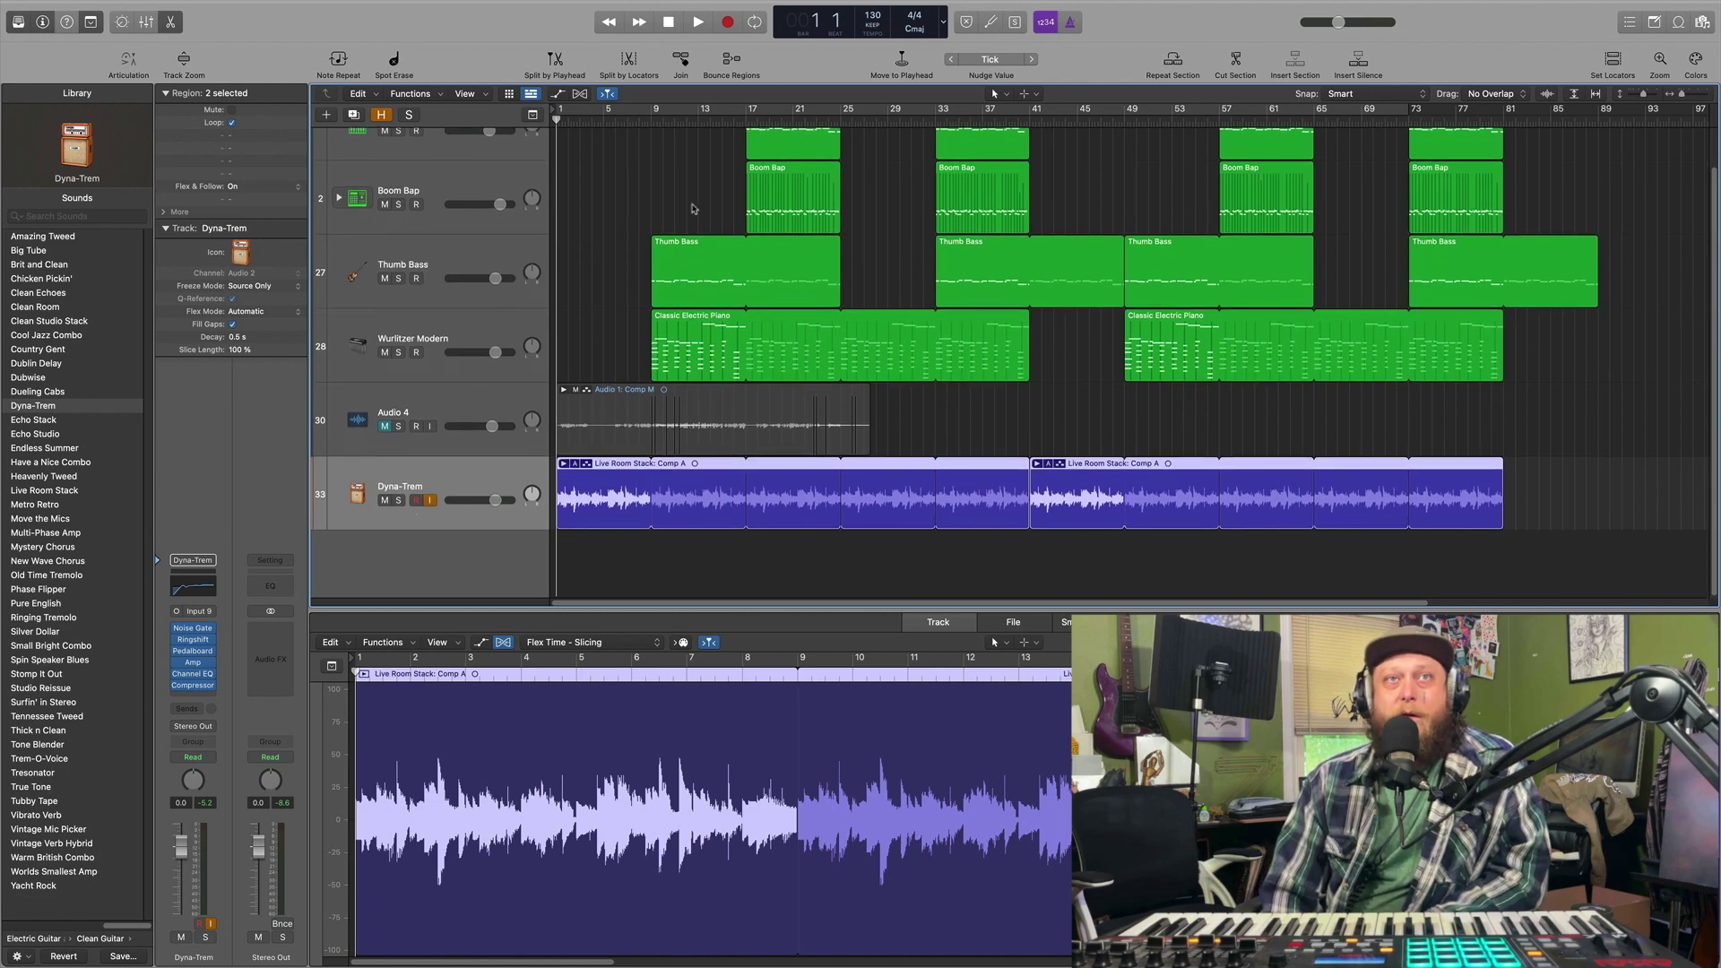
# Step: Turn on Solo for the Dyna-Trem track
pyautogui.click(398, 501)
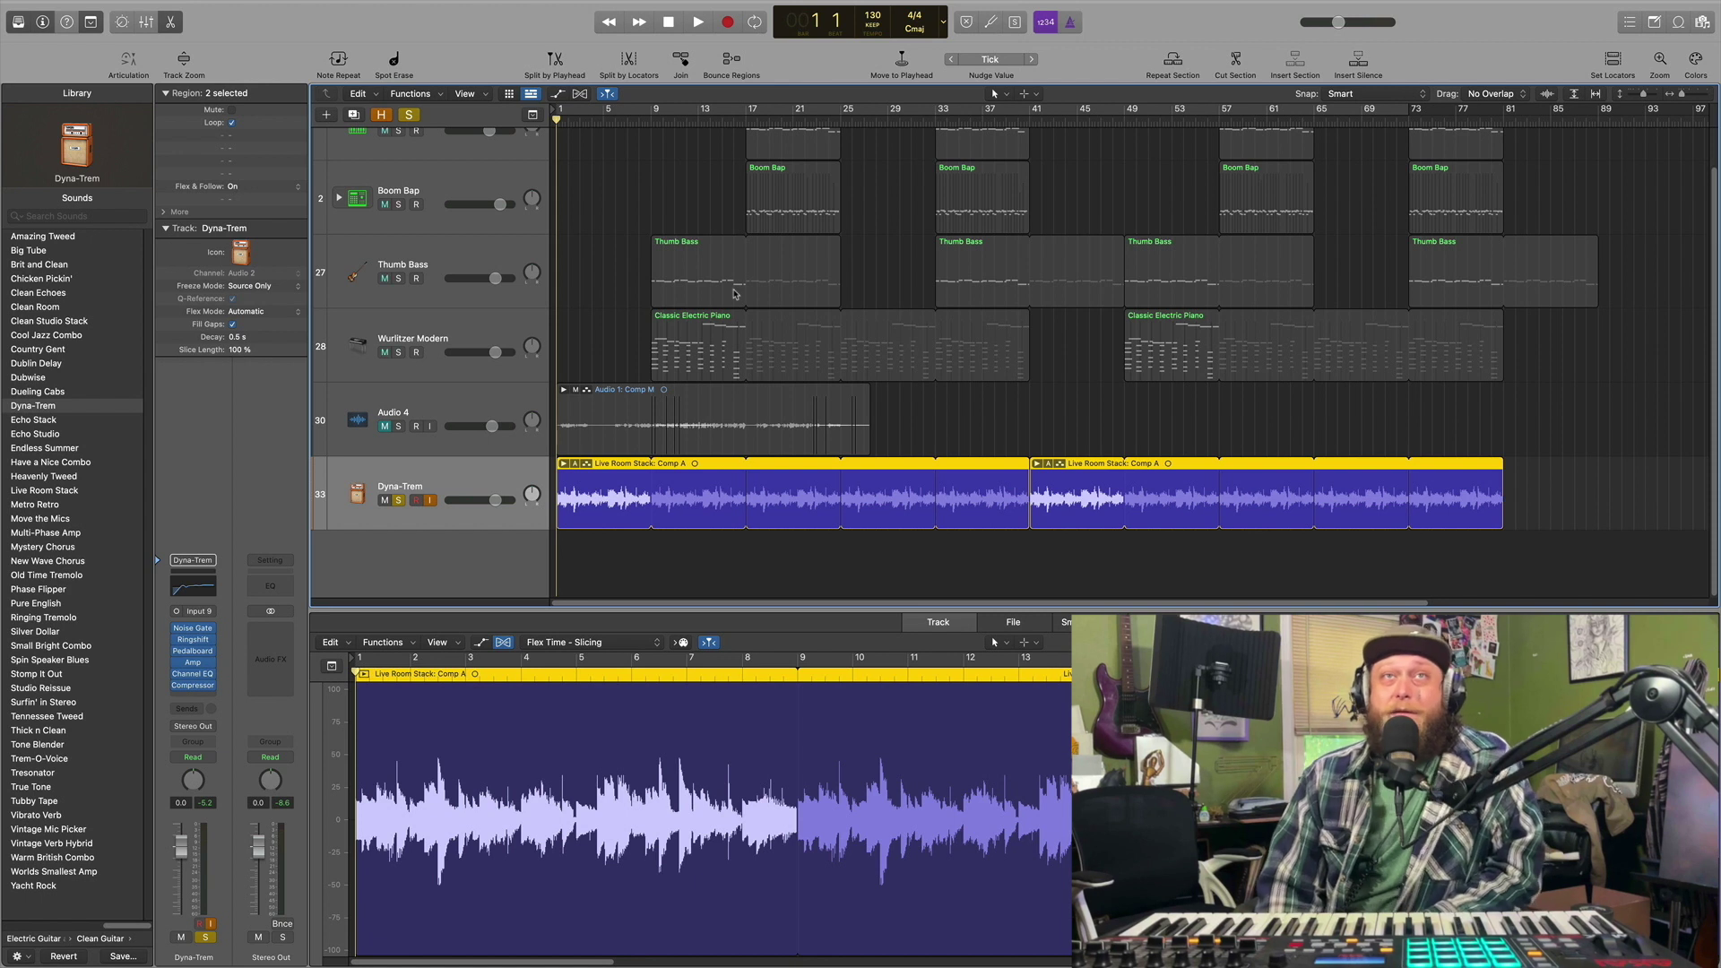
# Step: Play the soloed Dyna-Trem take, then stop playback
pyautogui.click(698, 22)
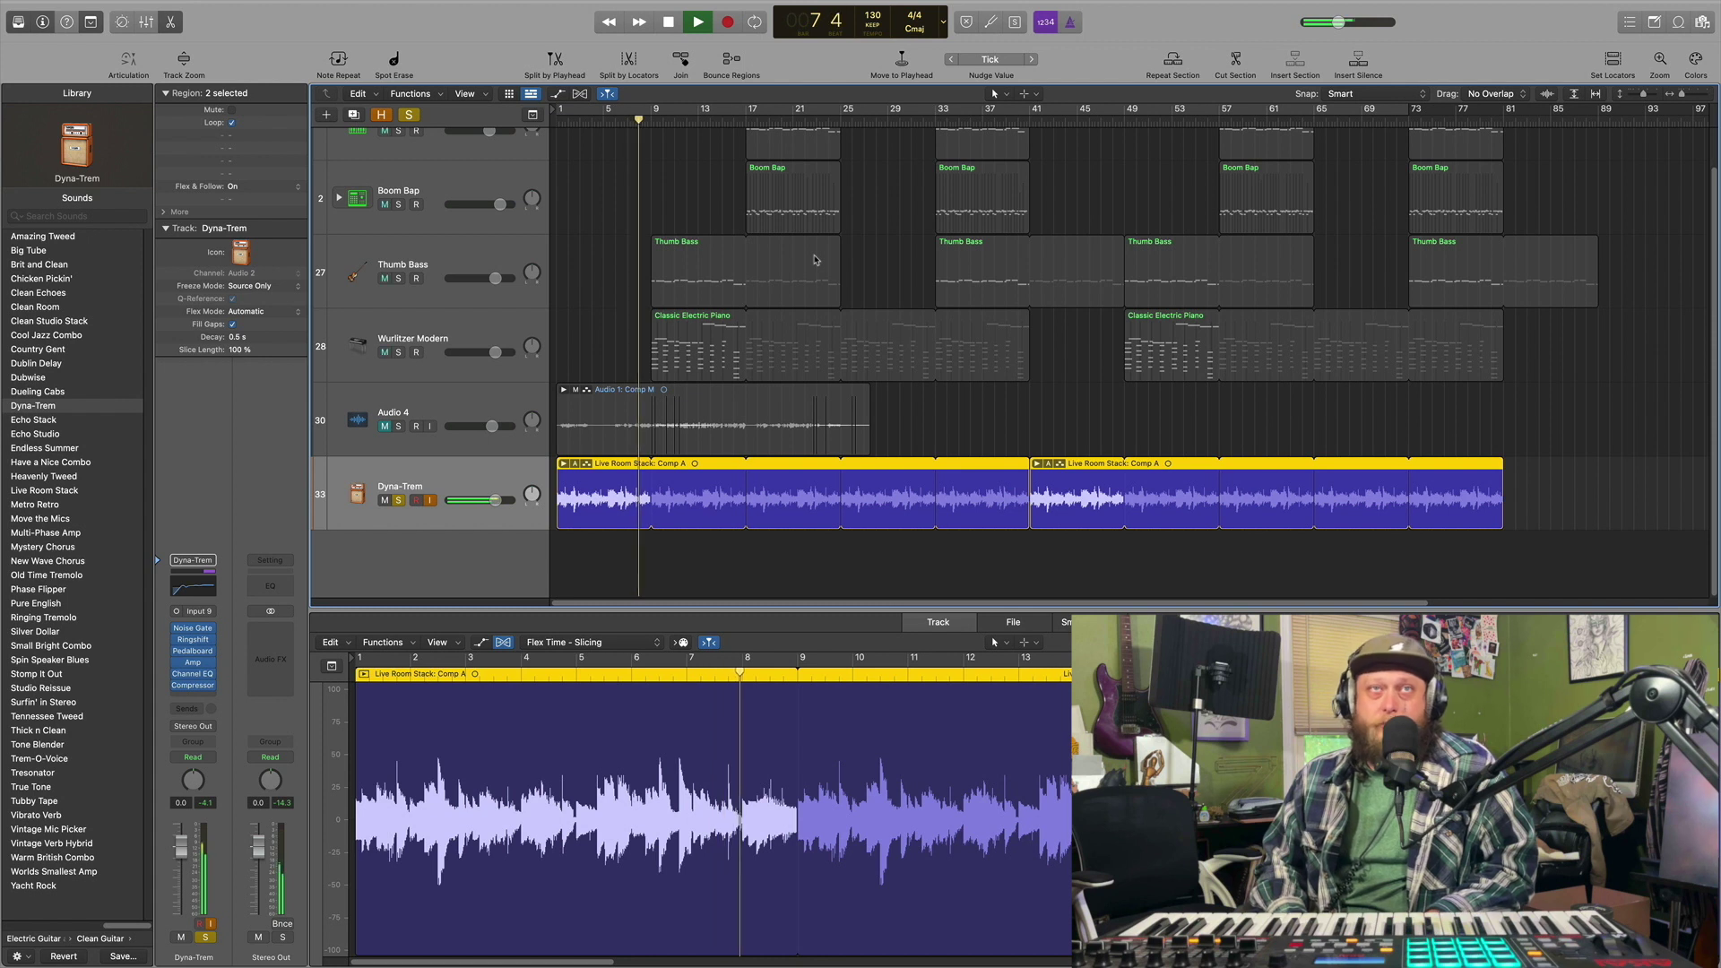
pyautogui.click(670, 22)
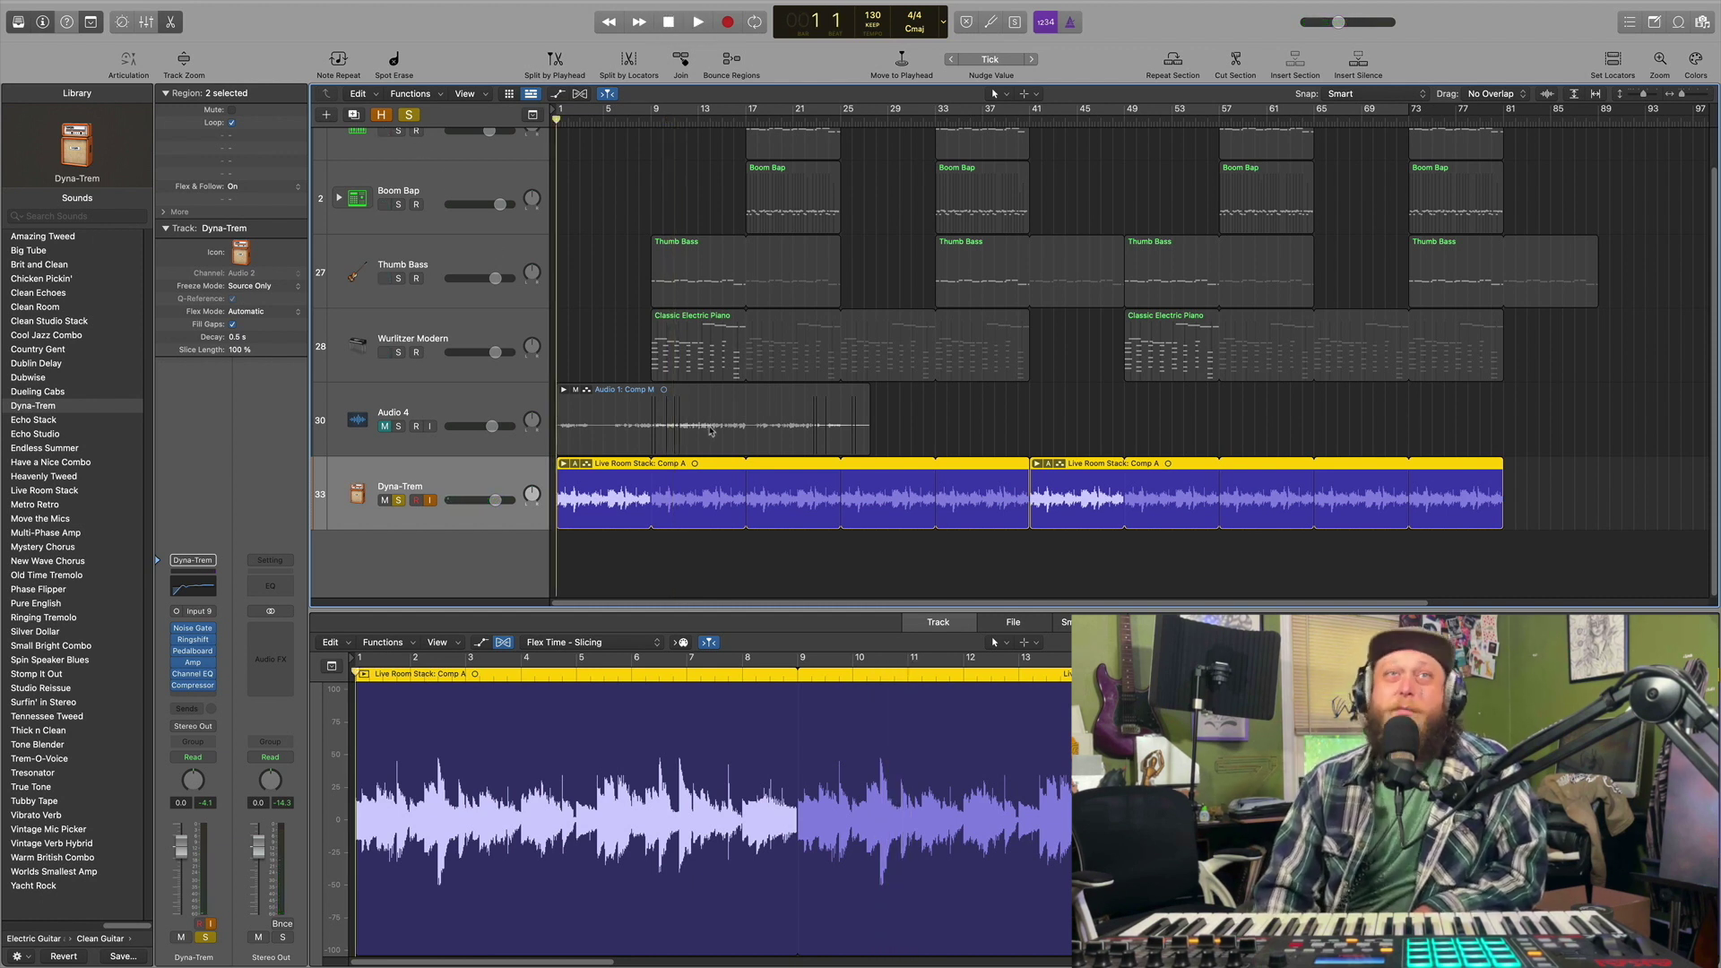
pyautogui.scroll(2, 923, 445)
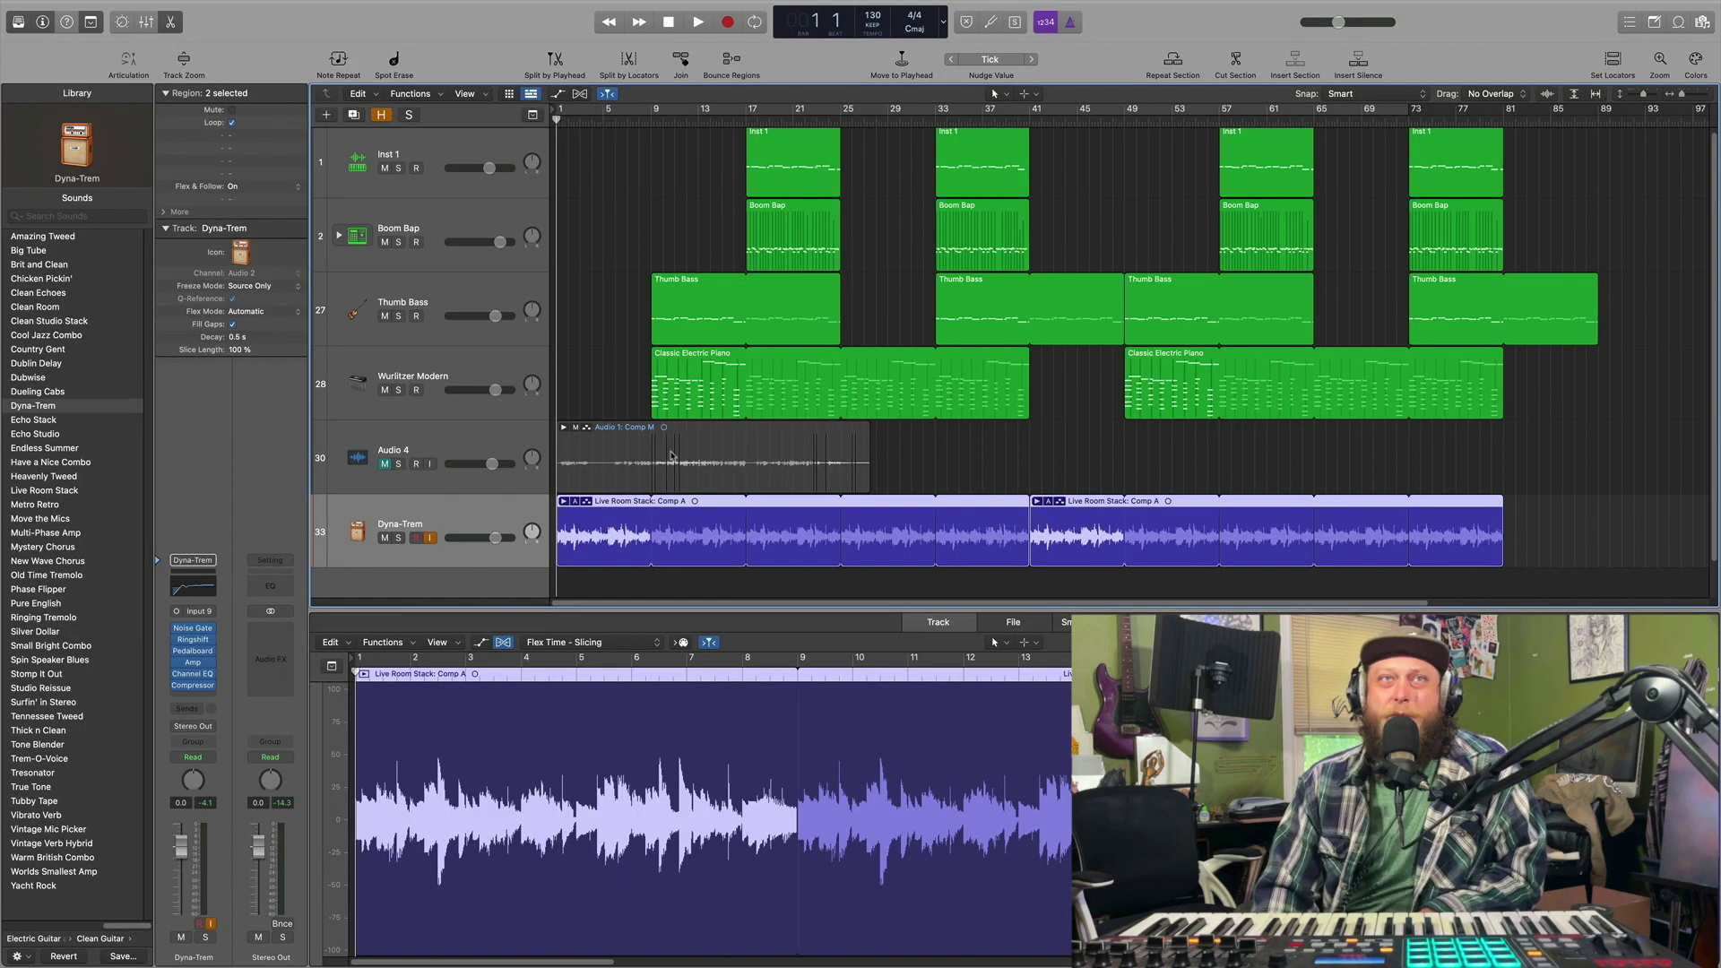
pyautogui.scroll(1, 823, 392)
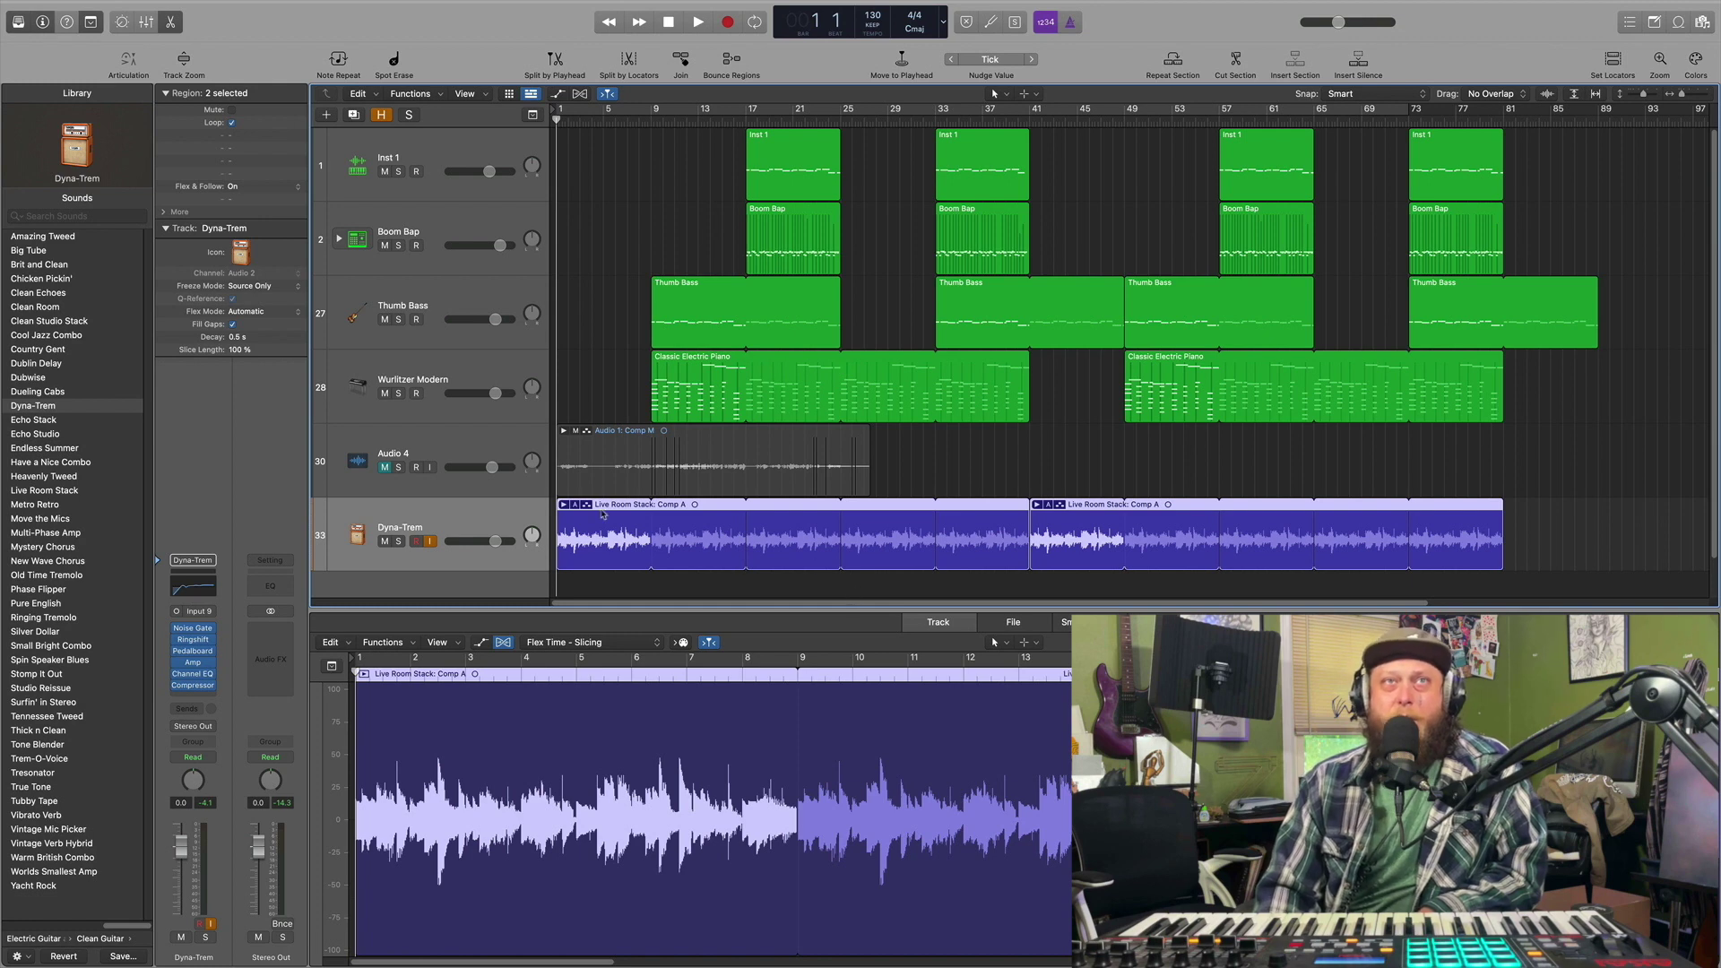
# Step: Select and solo the Wurlitzer Modern track, then play its Classic Electric Piano part
pyautogui.click(376, 381)
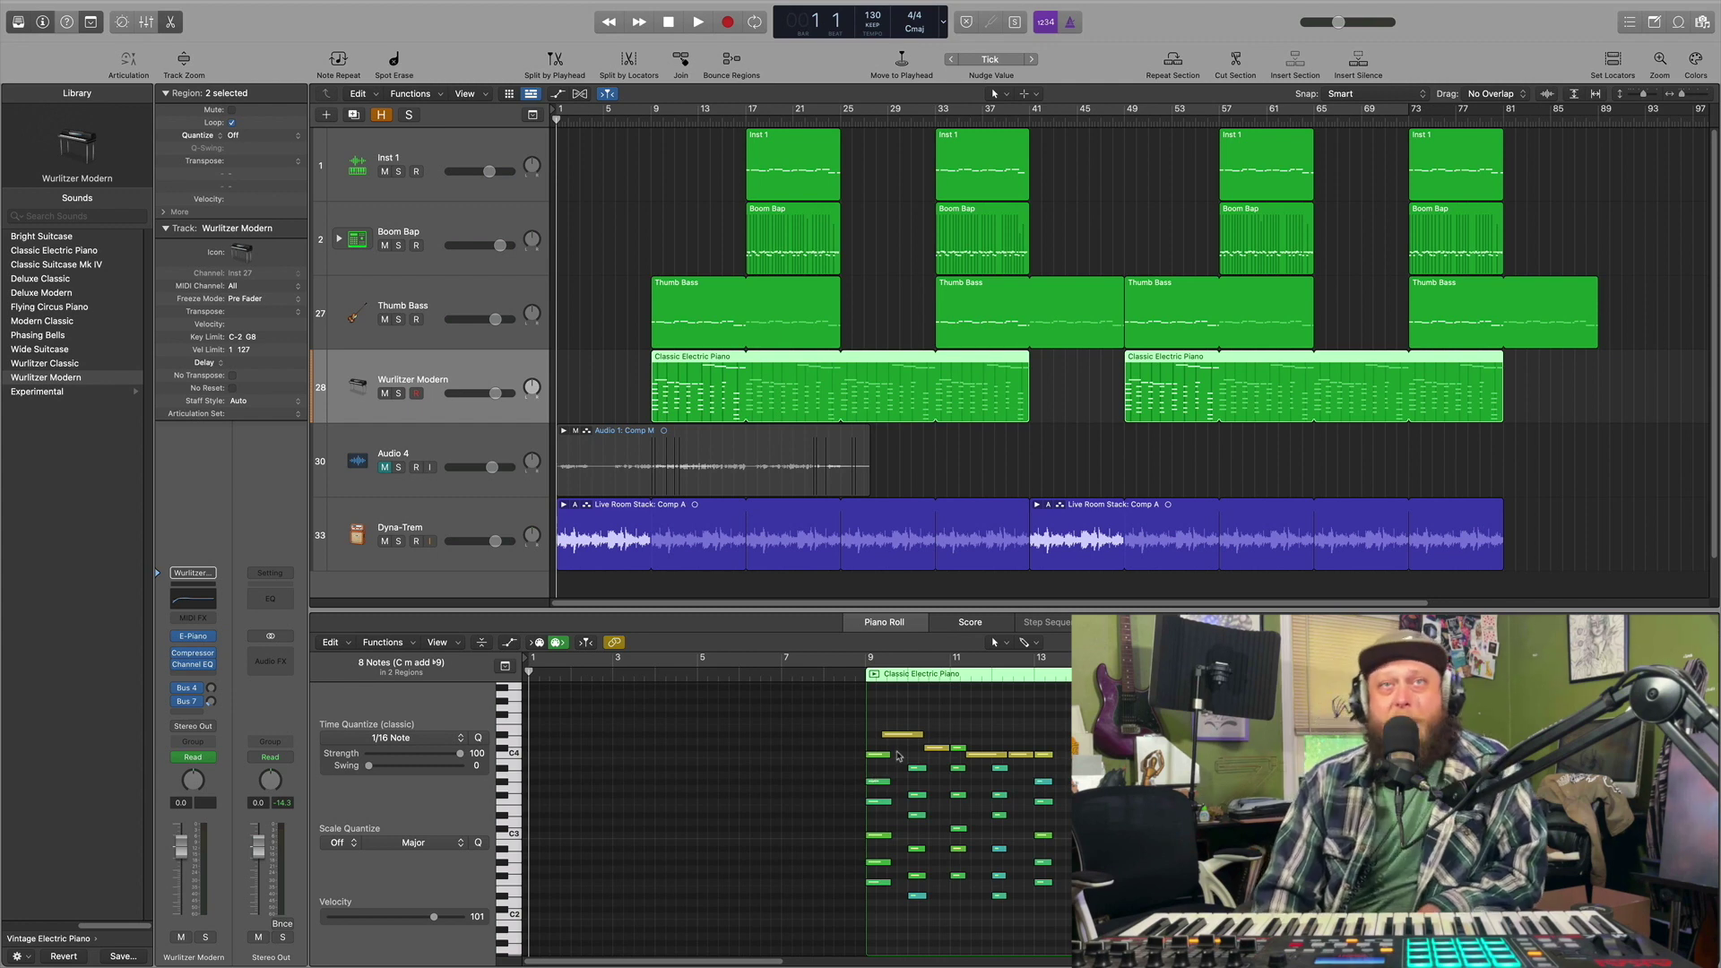
pyautogui.click(399, 393)
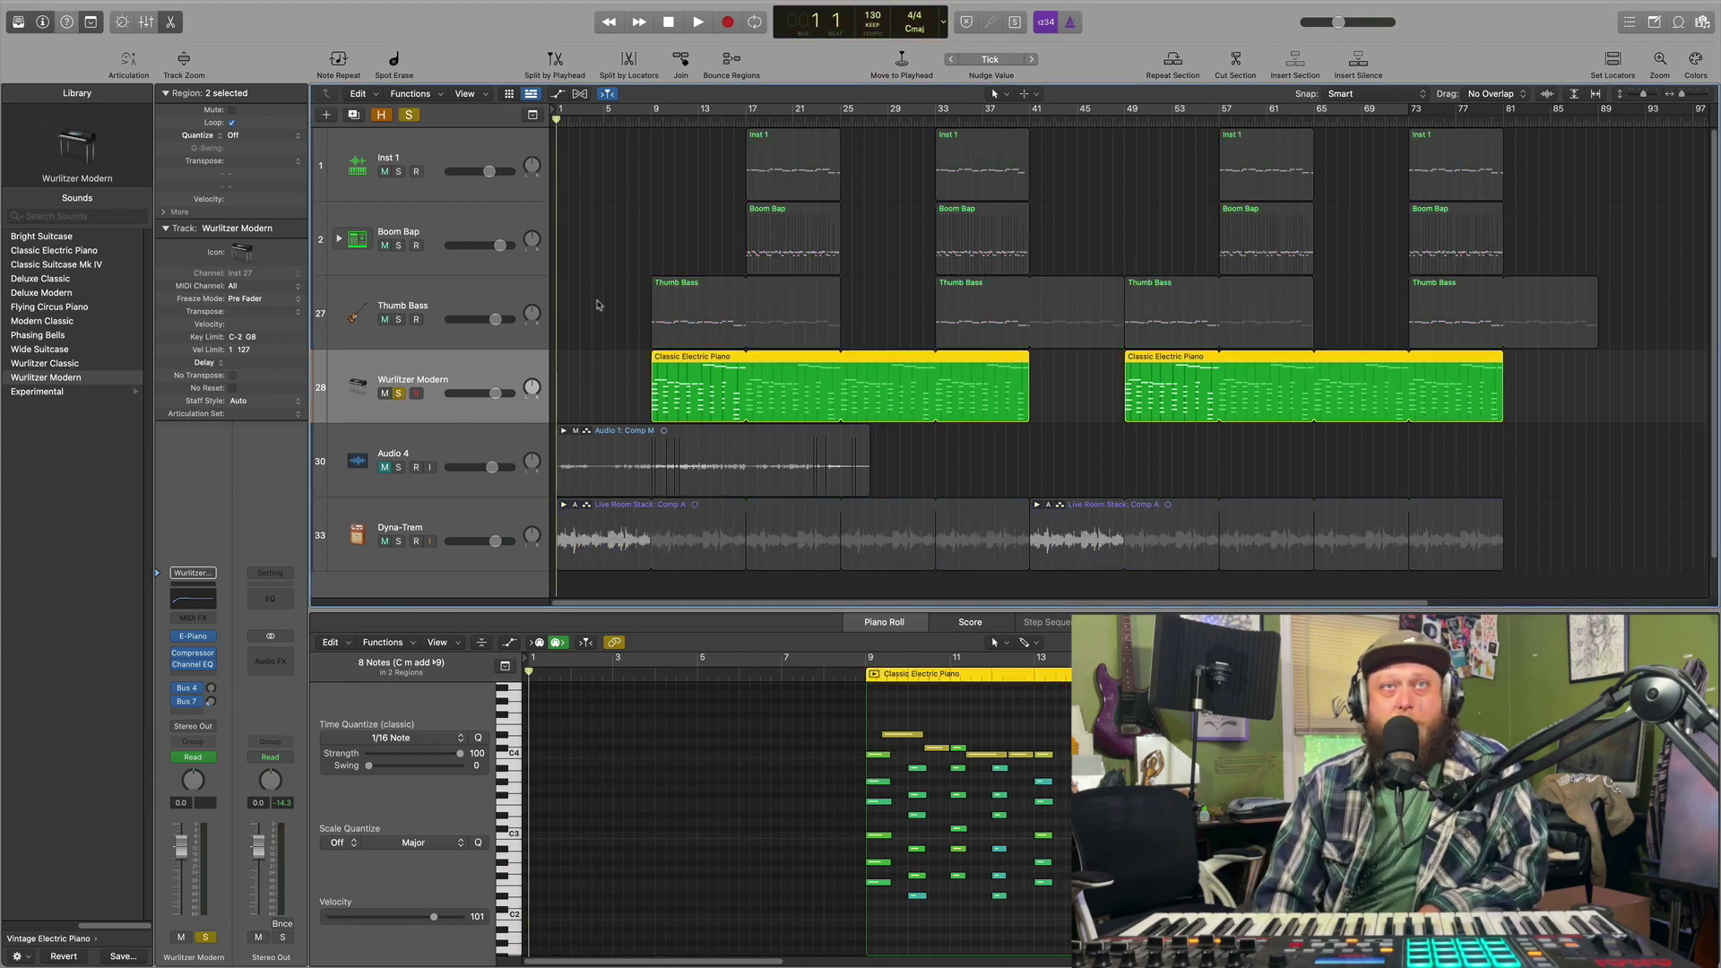
pyautogui.press('space')
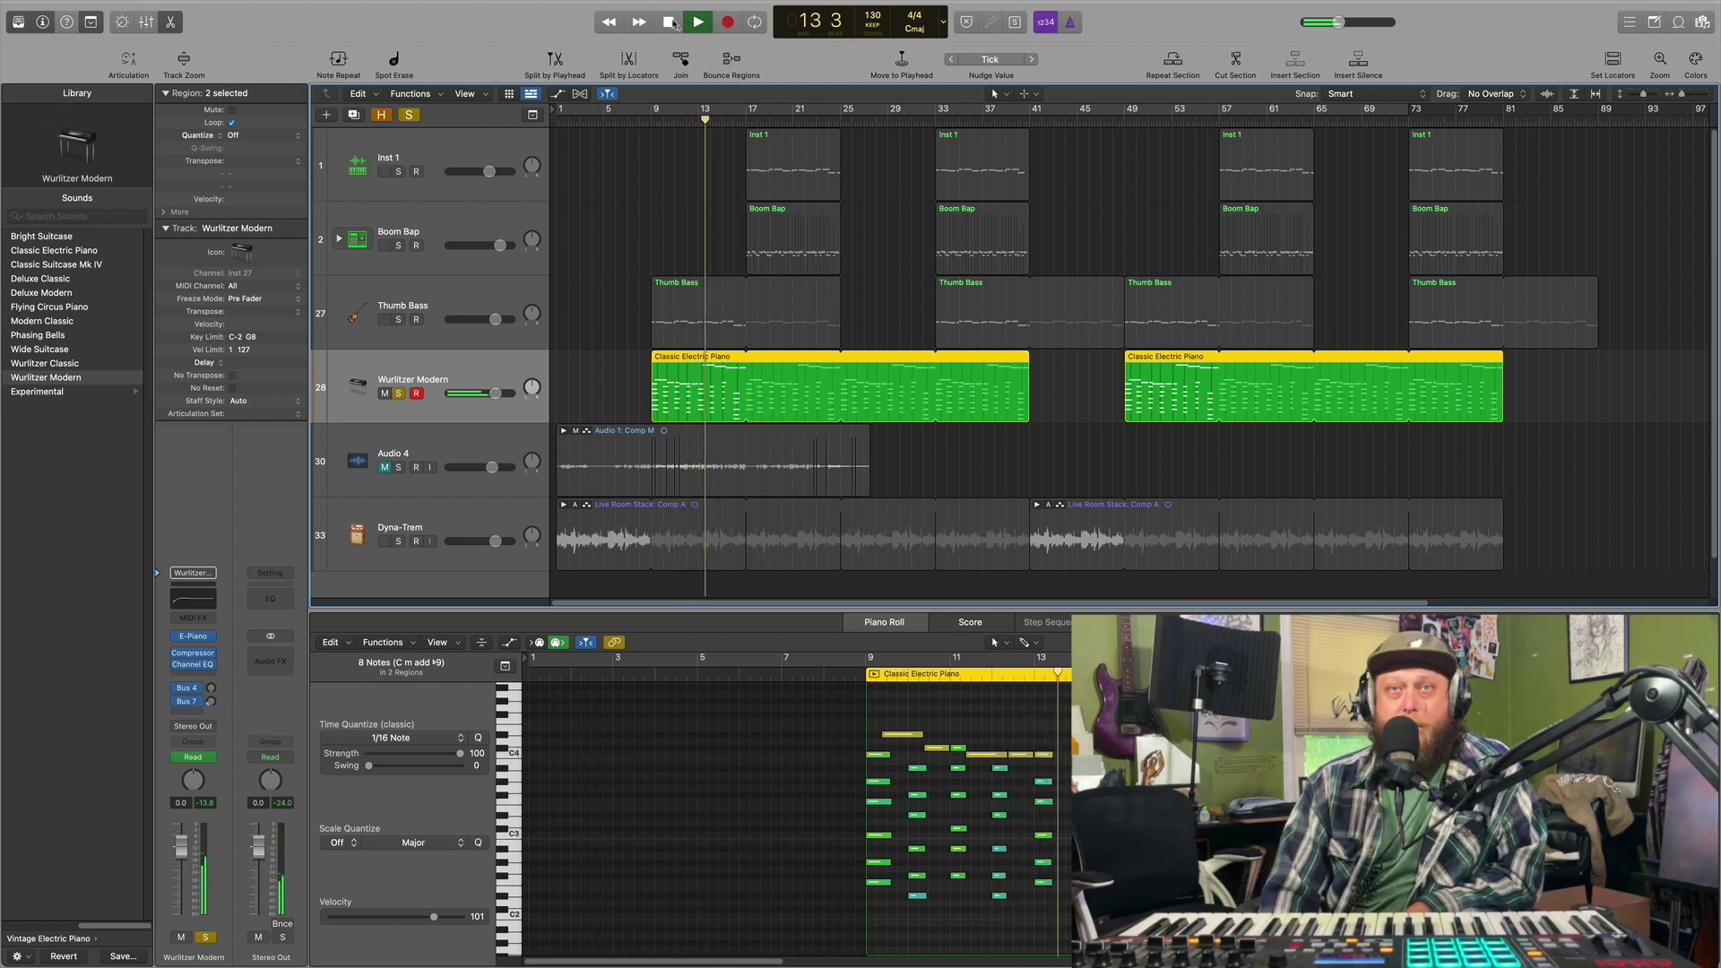
pyautogui.scroll(2, 931, 895)
pyautogui.hscroll(10, 793, 807)
pyautogui.hscroll(-1, 794, 808)
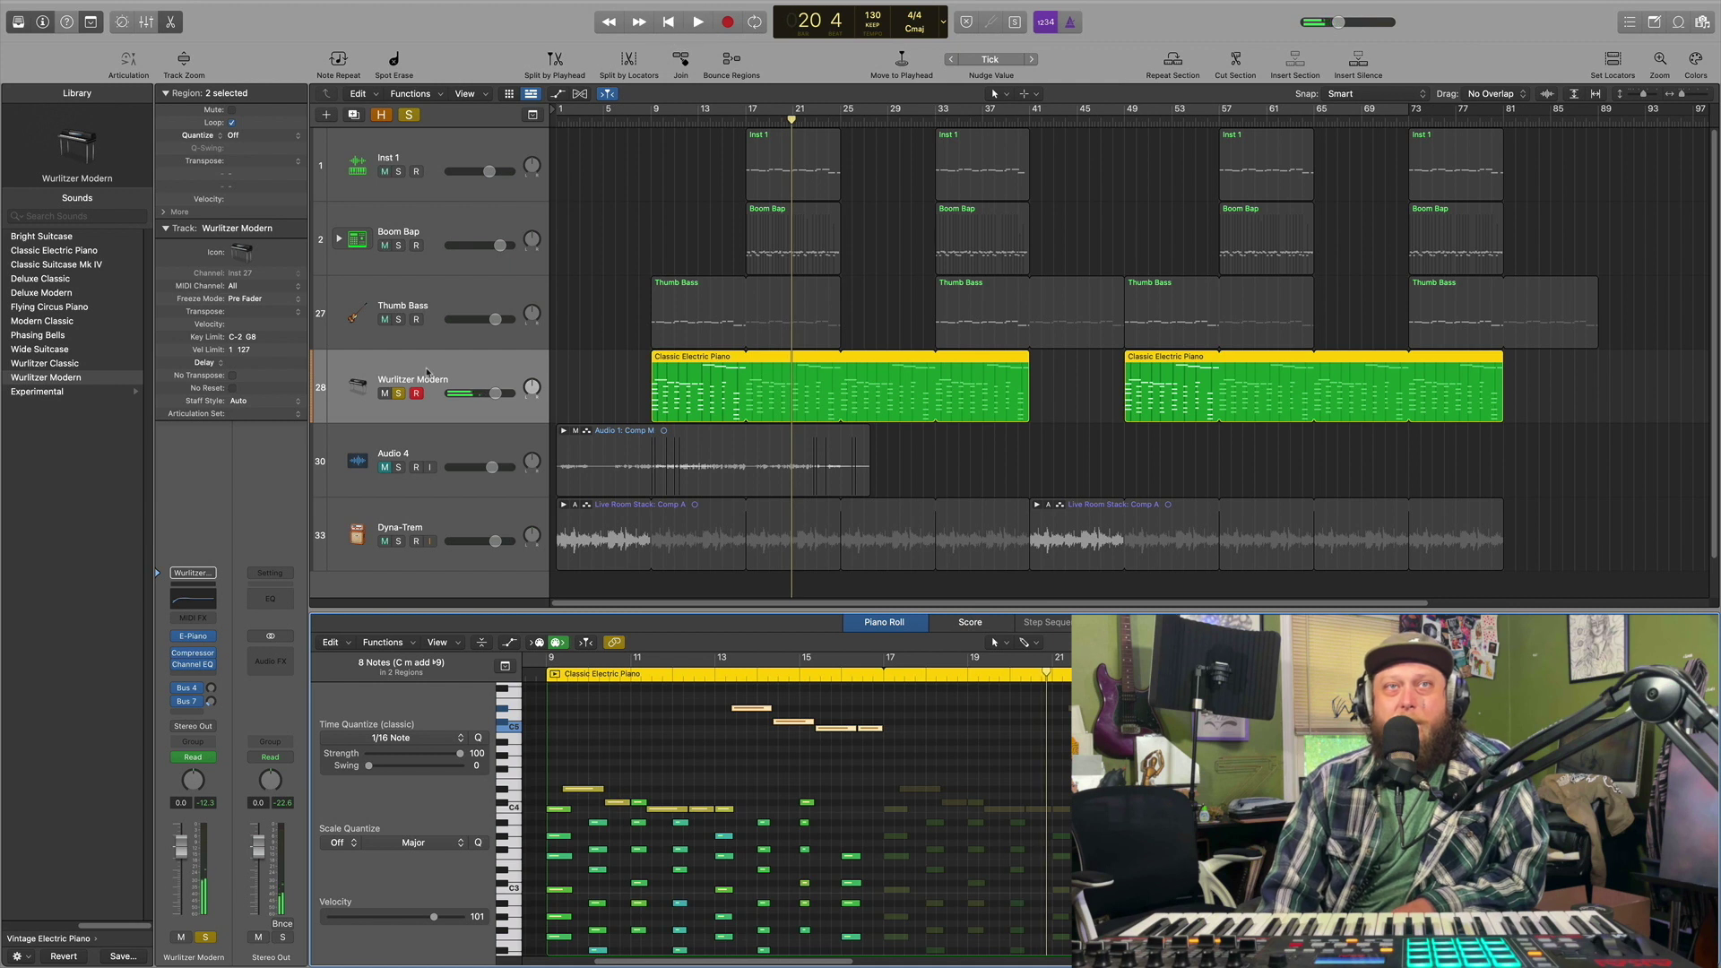
# Step: Solo Dyna-Trem alongside the Wurlitzer piano and play both through bar 17
pyautogui.click(398, 541)
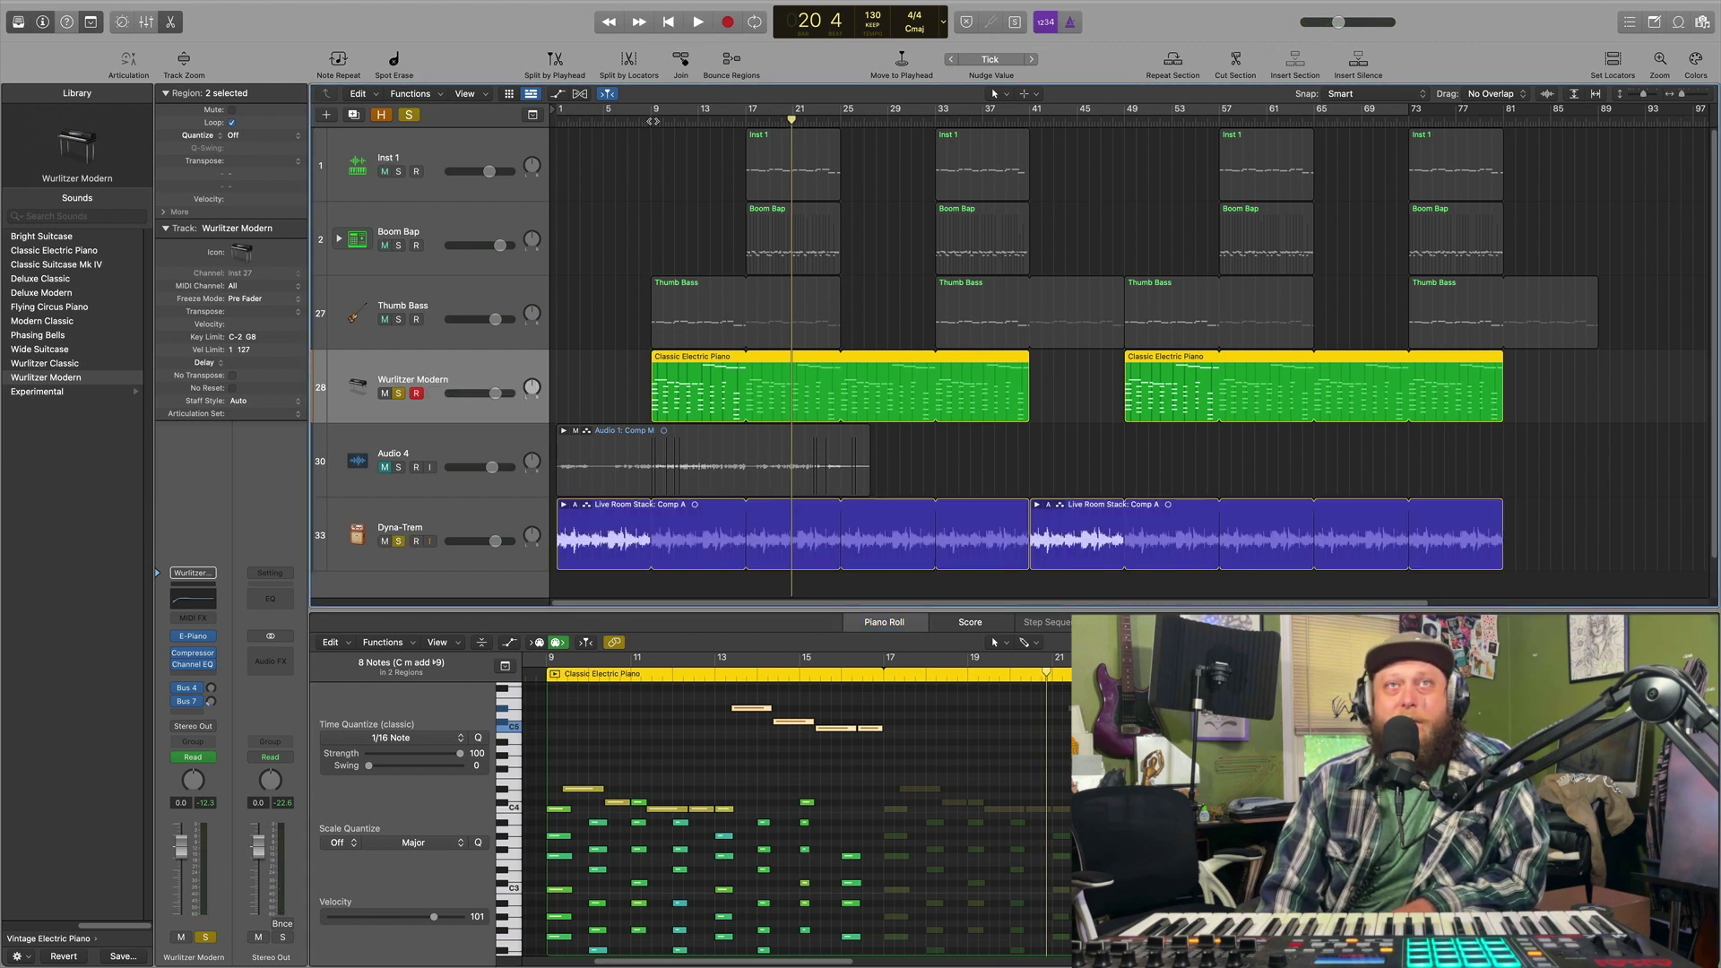
pyautogui.press('space')
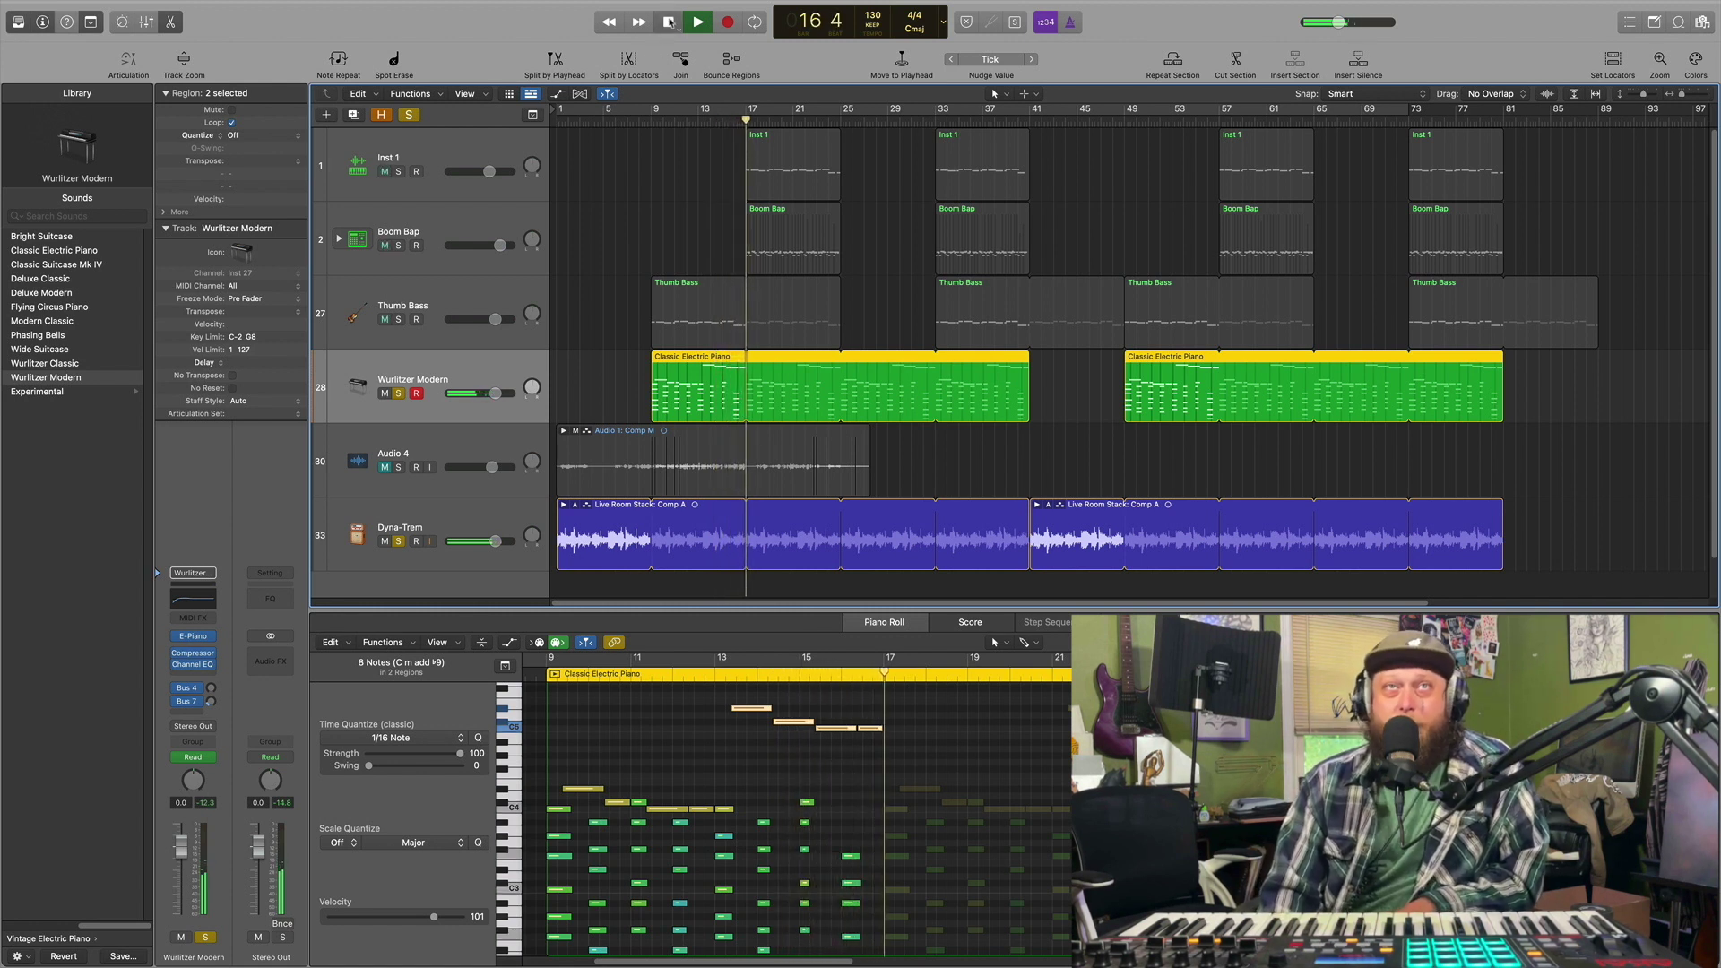
pyautogui.press('space')
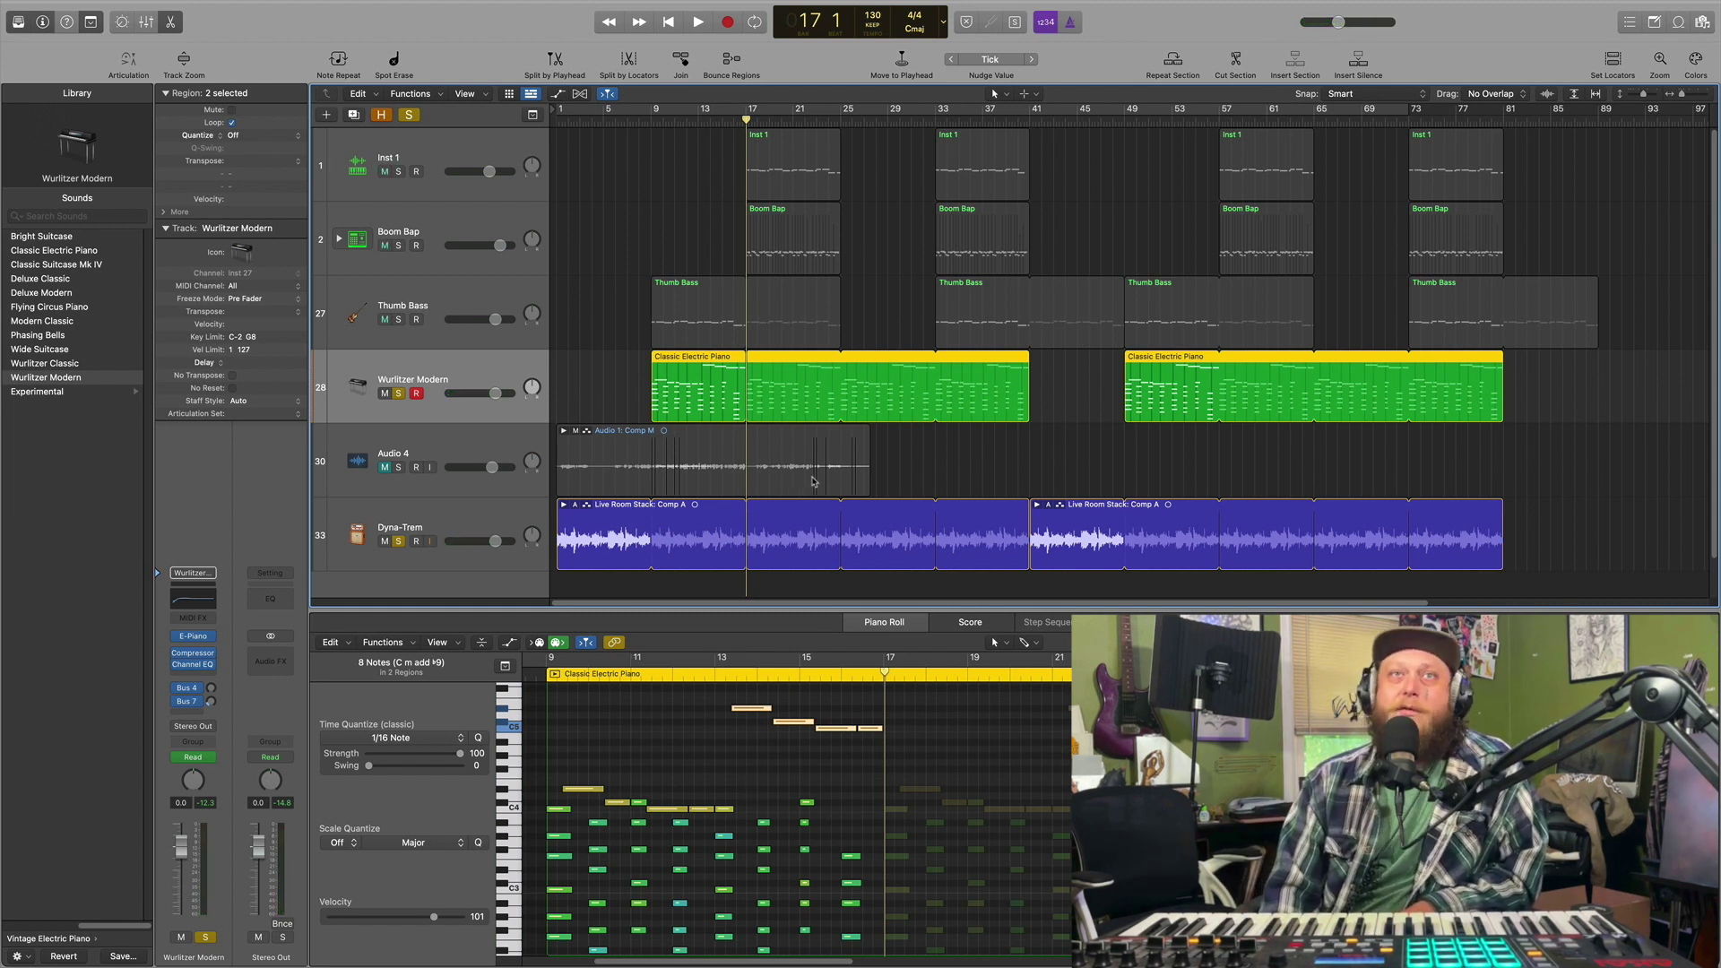
pyautogui.scroll(-1, 803, 487)
pyautogui.scroll(1, 813, 480)
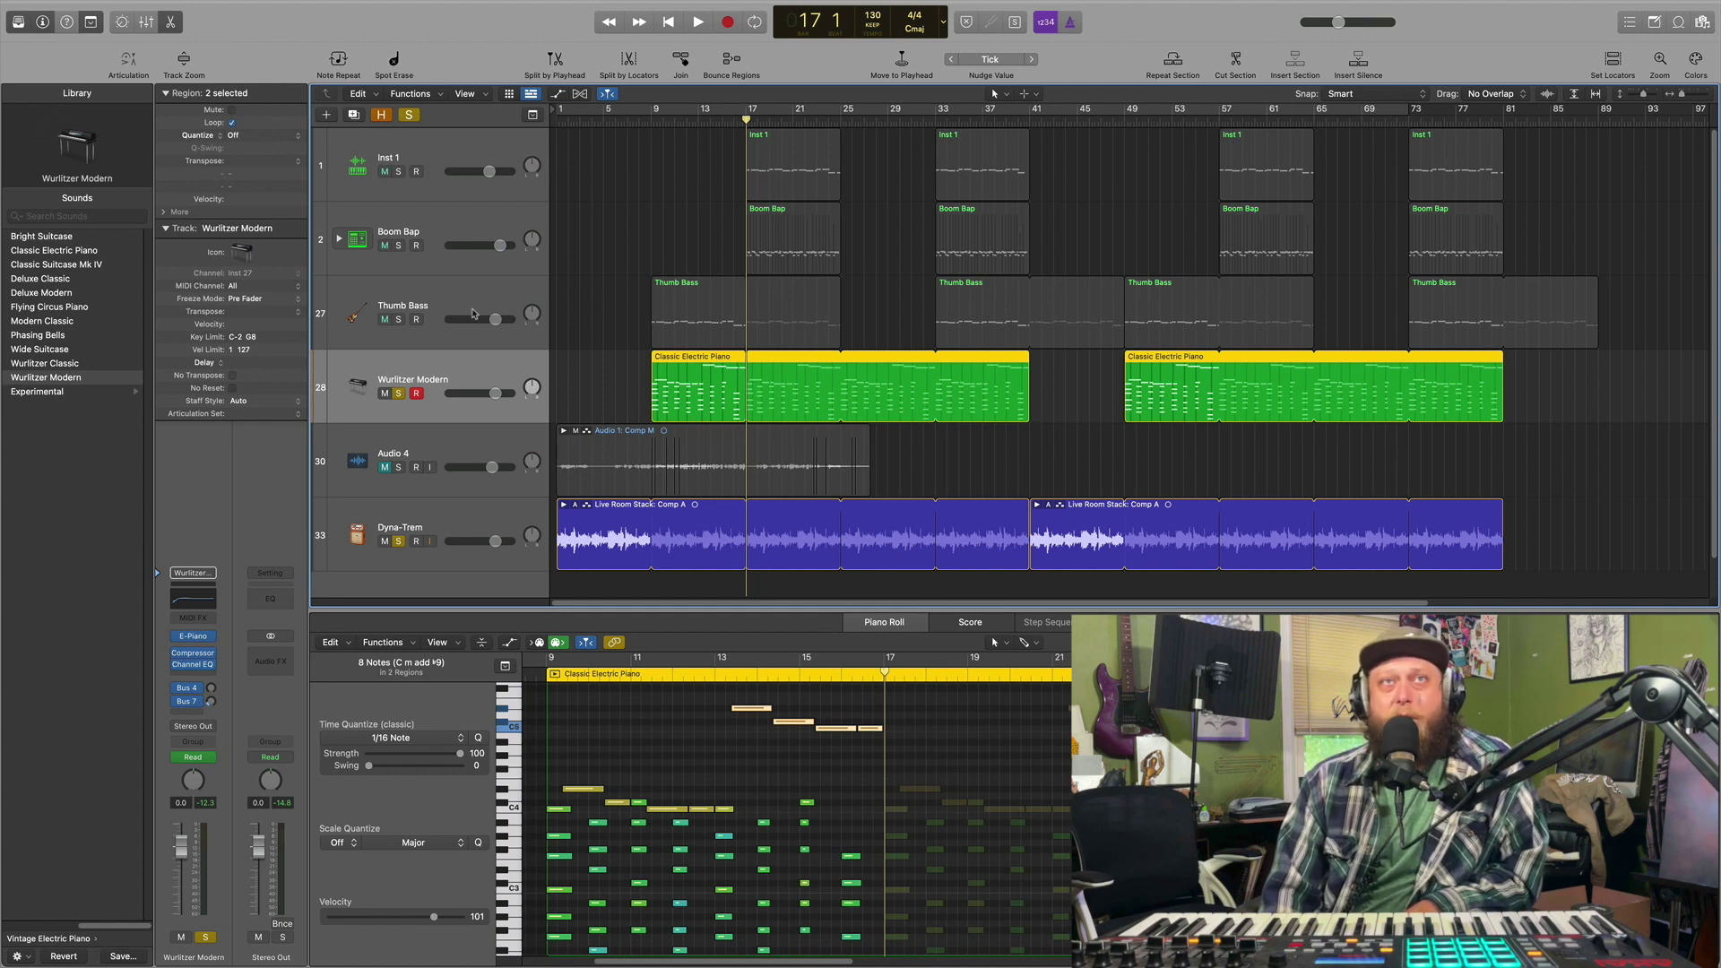
# Step: Select and solo Thumb Bass, removing the Wurlitzer Modern and Dyna-Trem solos
pyautogui.click(448, 306)
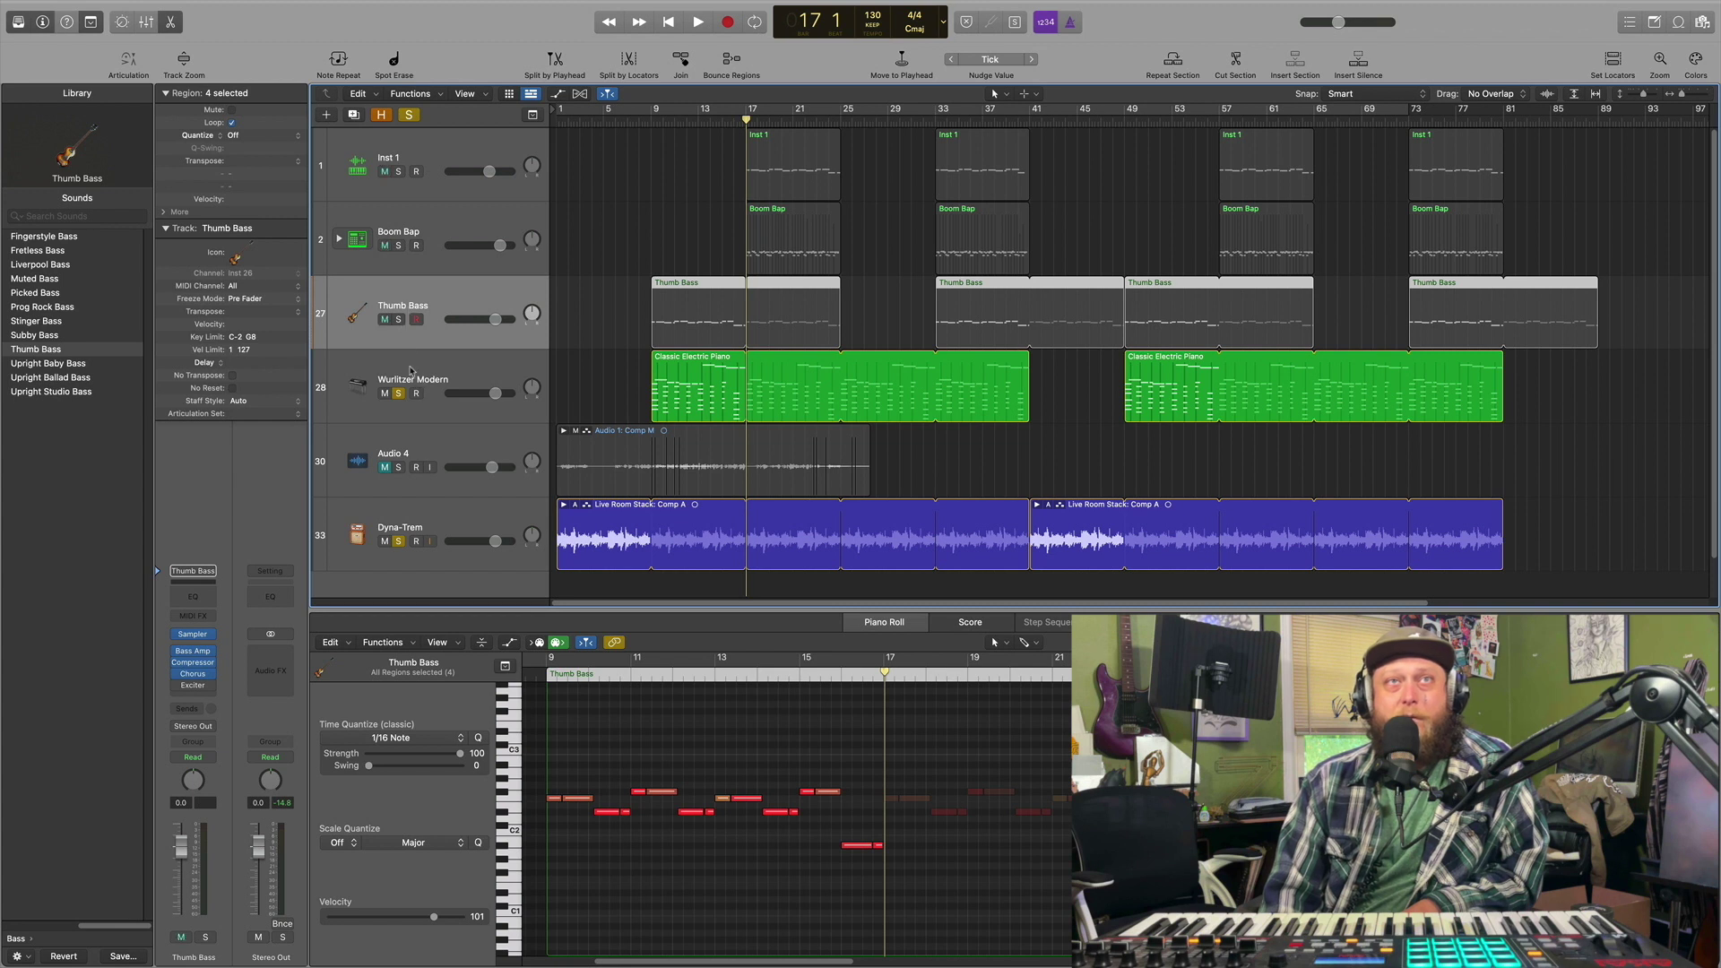
pyautogui.click(398, 319)
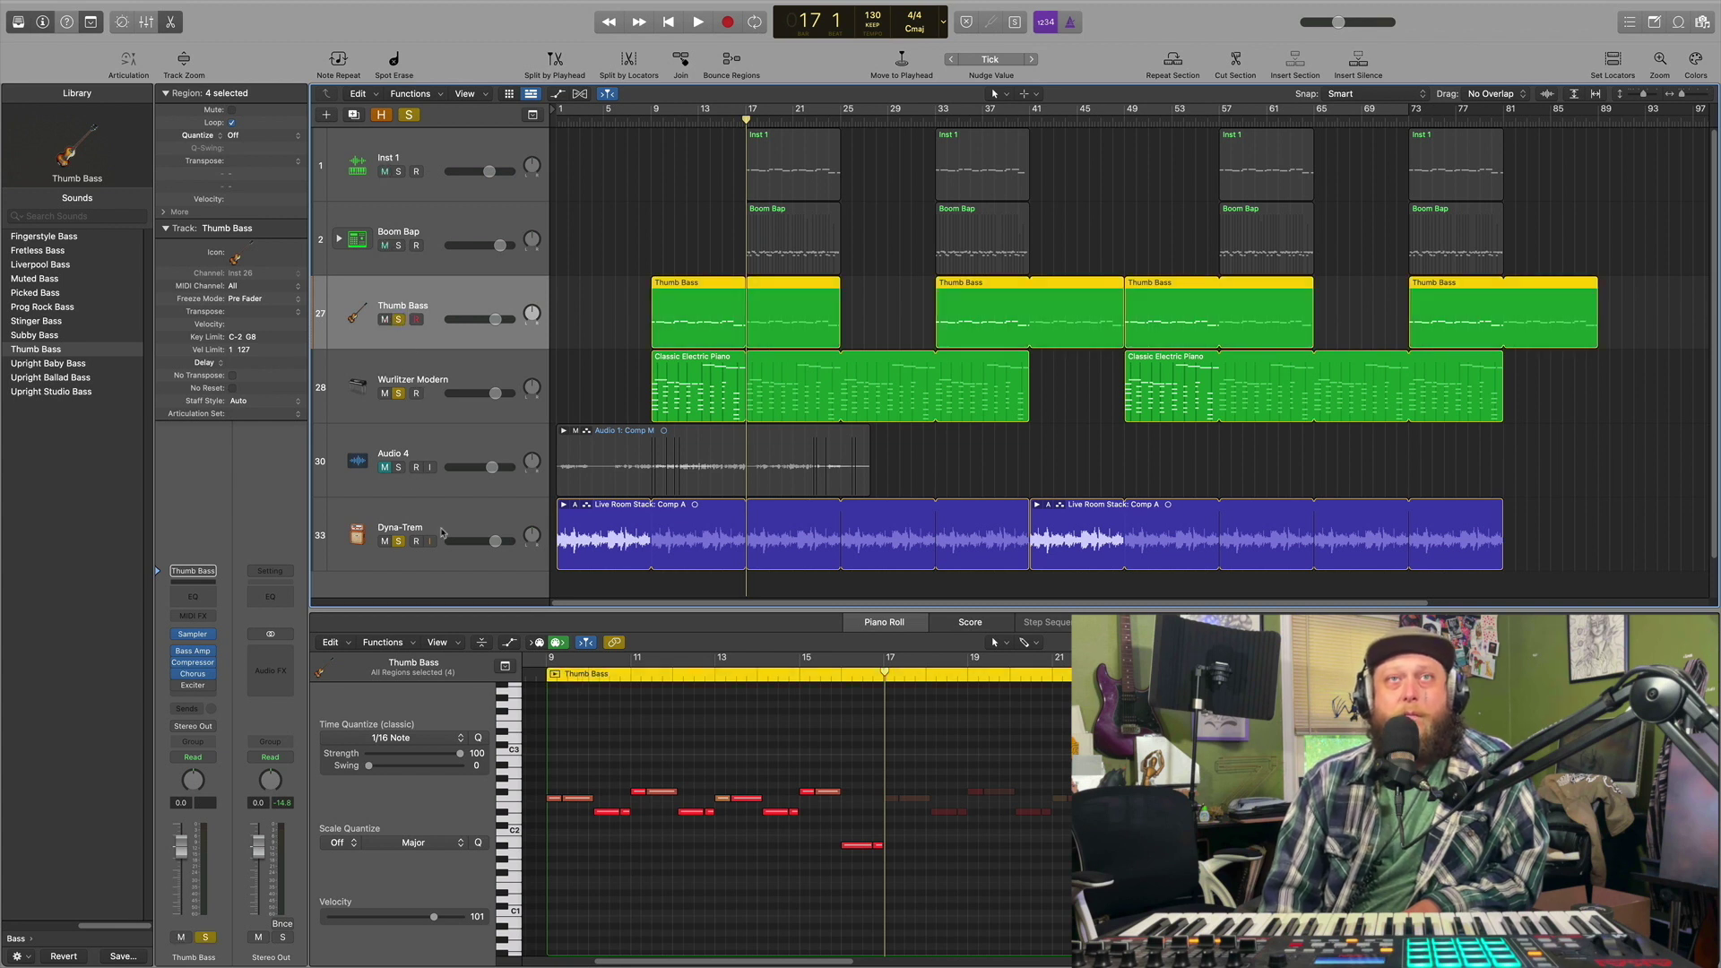
pyautogui.click(399, 394)
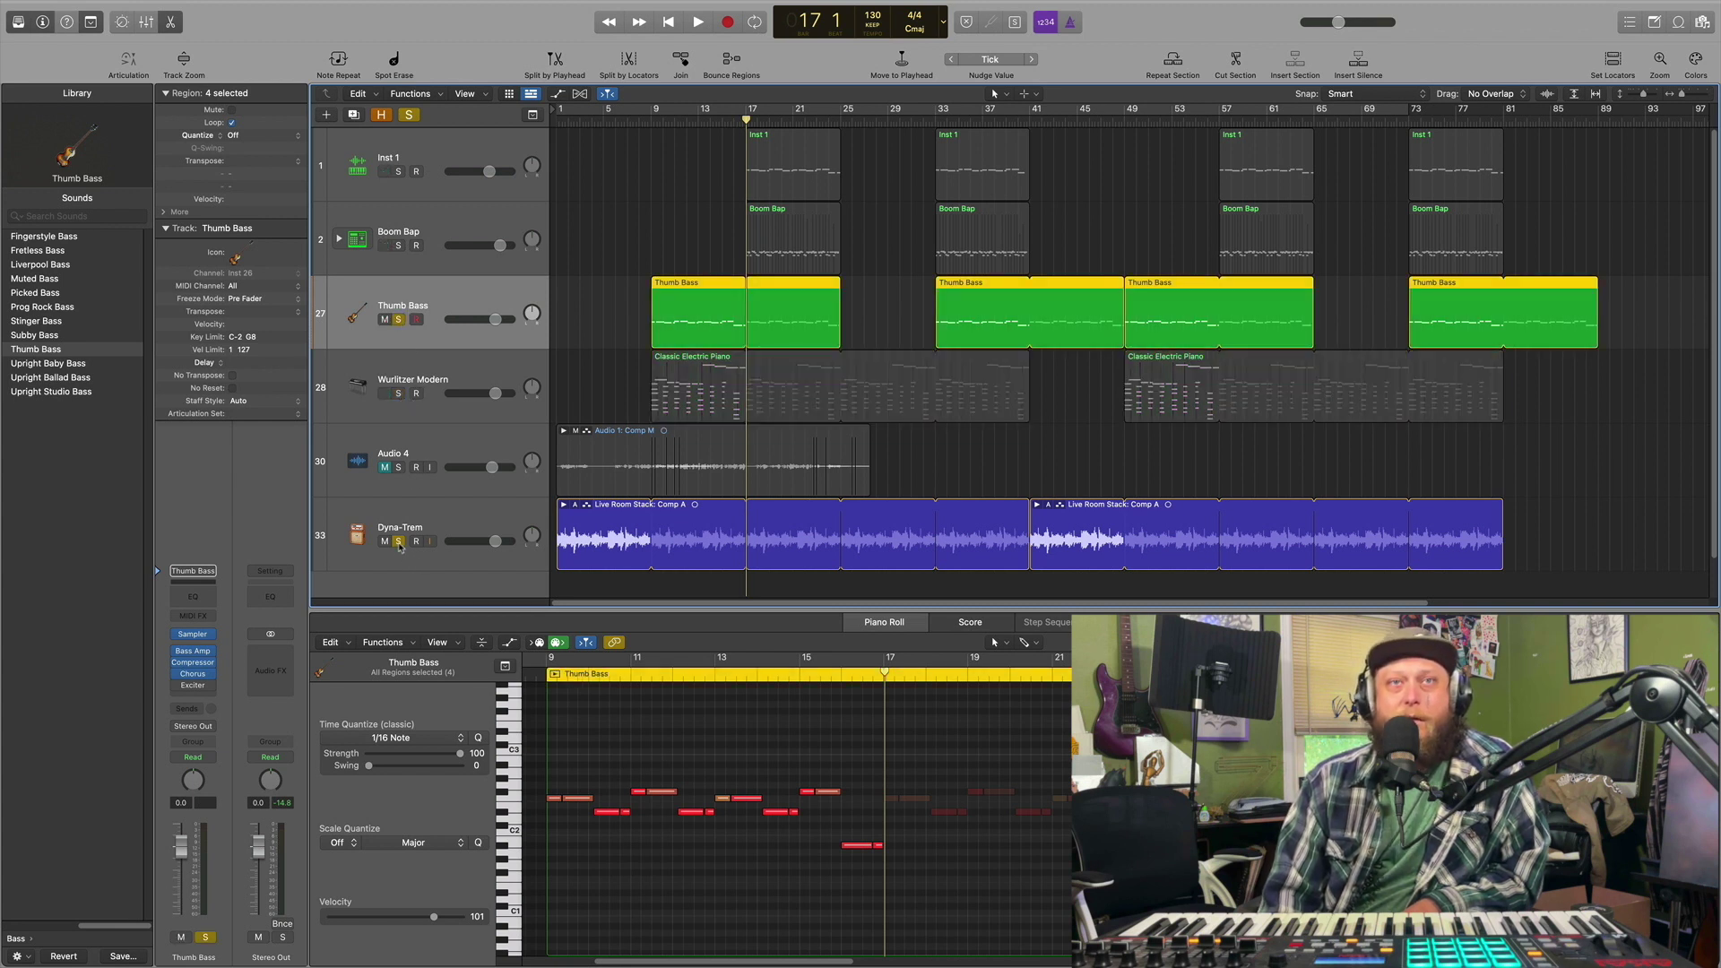
pyautogui.click(398, 542)
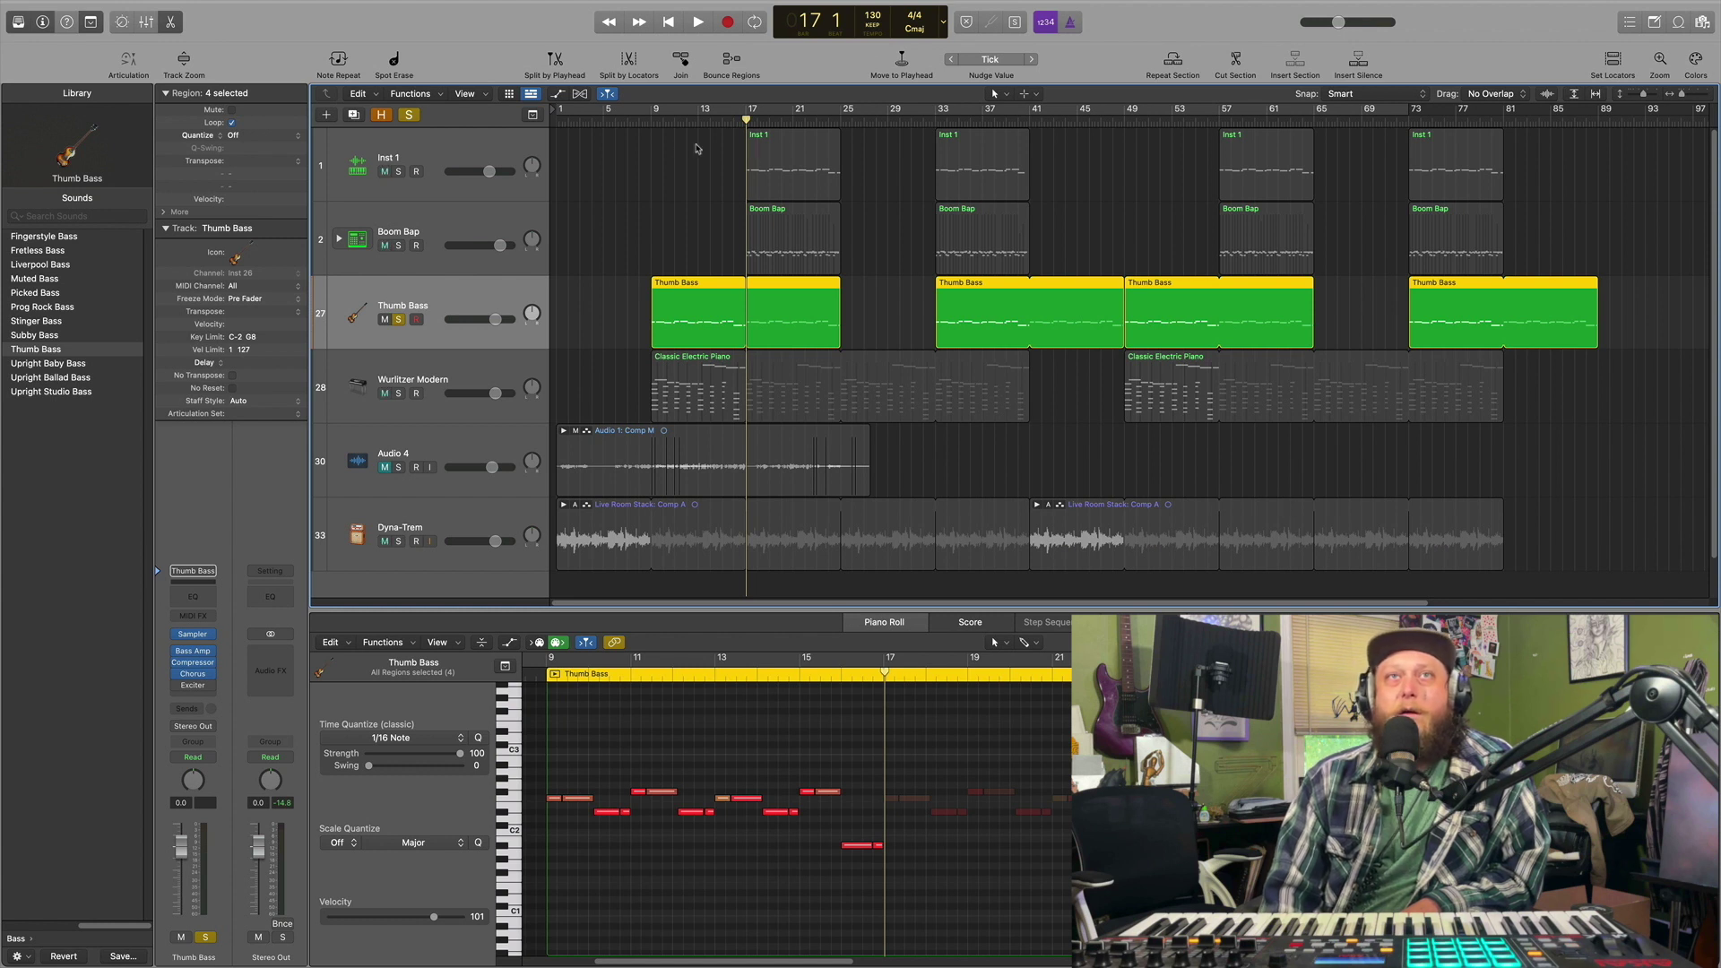
# Step: Play Thumb Bass alone from bar 9, stop, then unsolo Thumb Bass
pyautogui.click(650, 121)
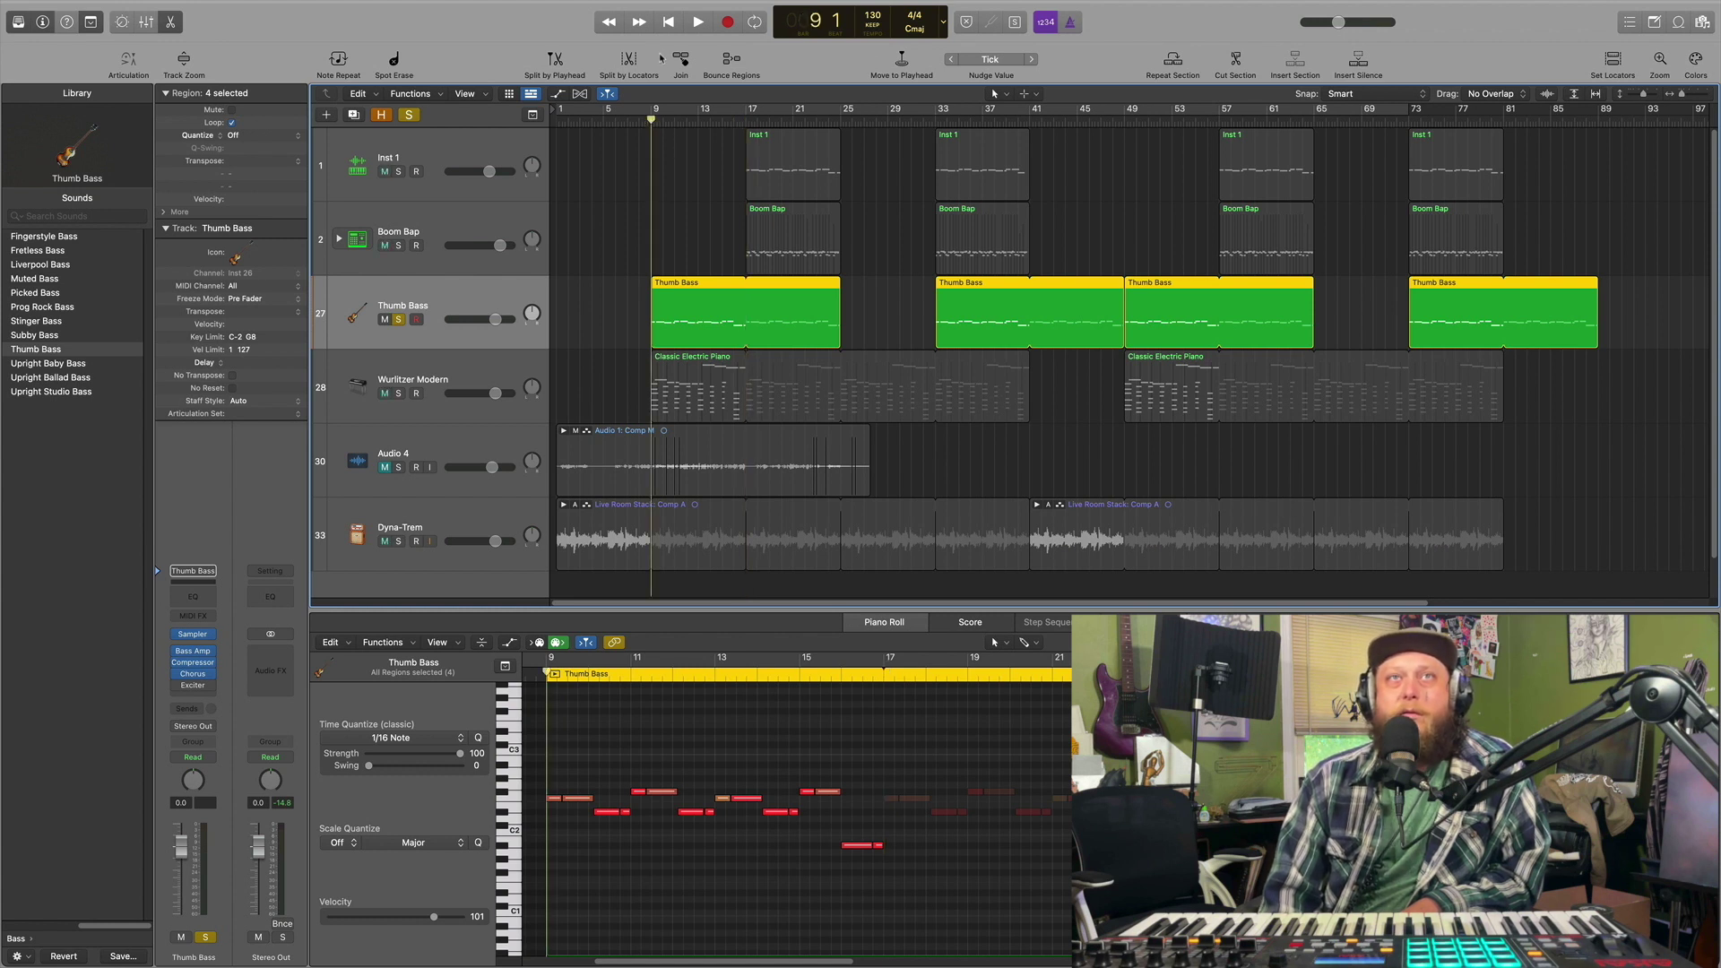
pyautogui.click(697, 22)
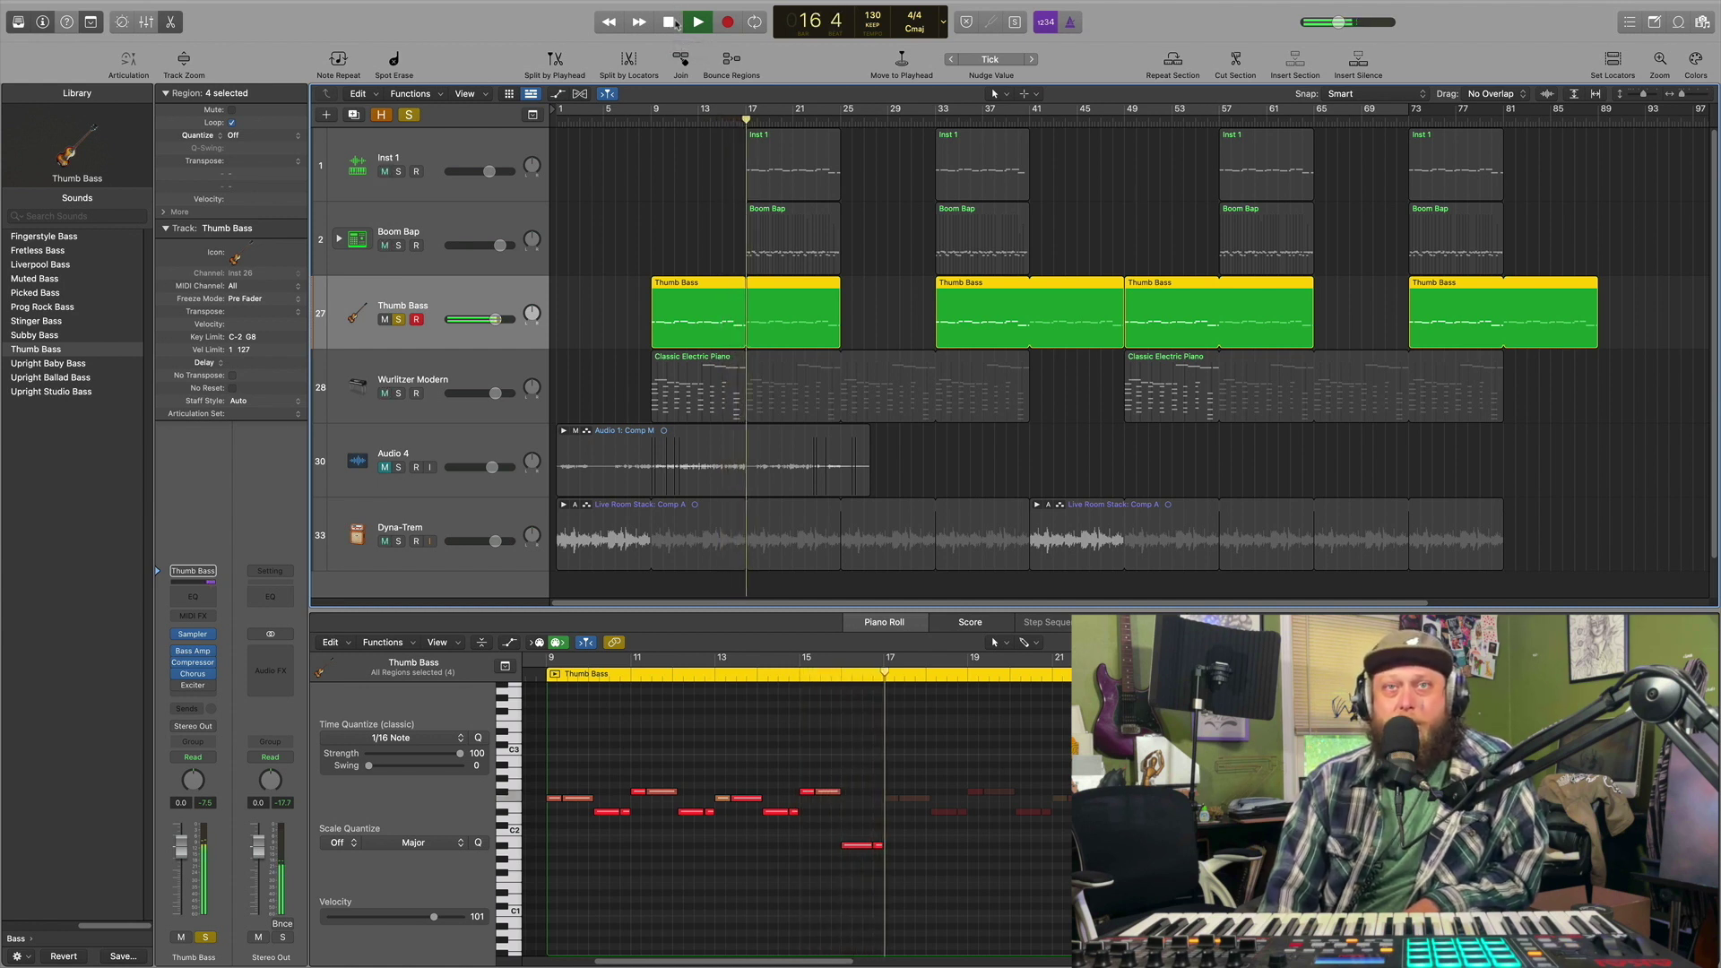
pyautogui.press('space')
pyautogui.press('Return')
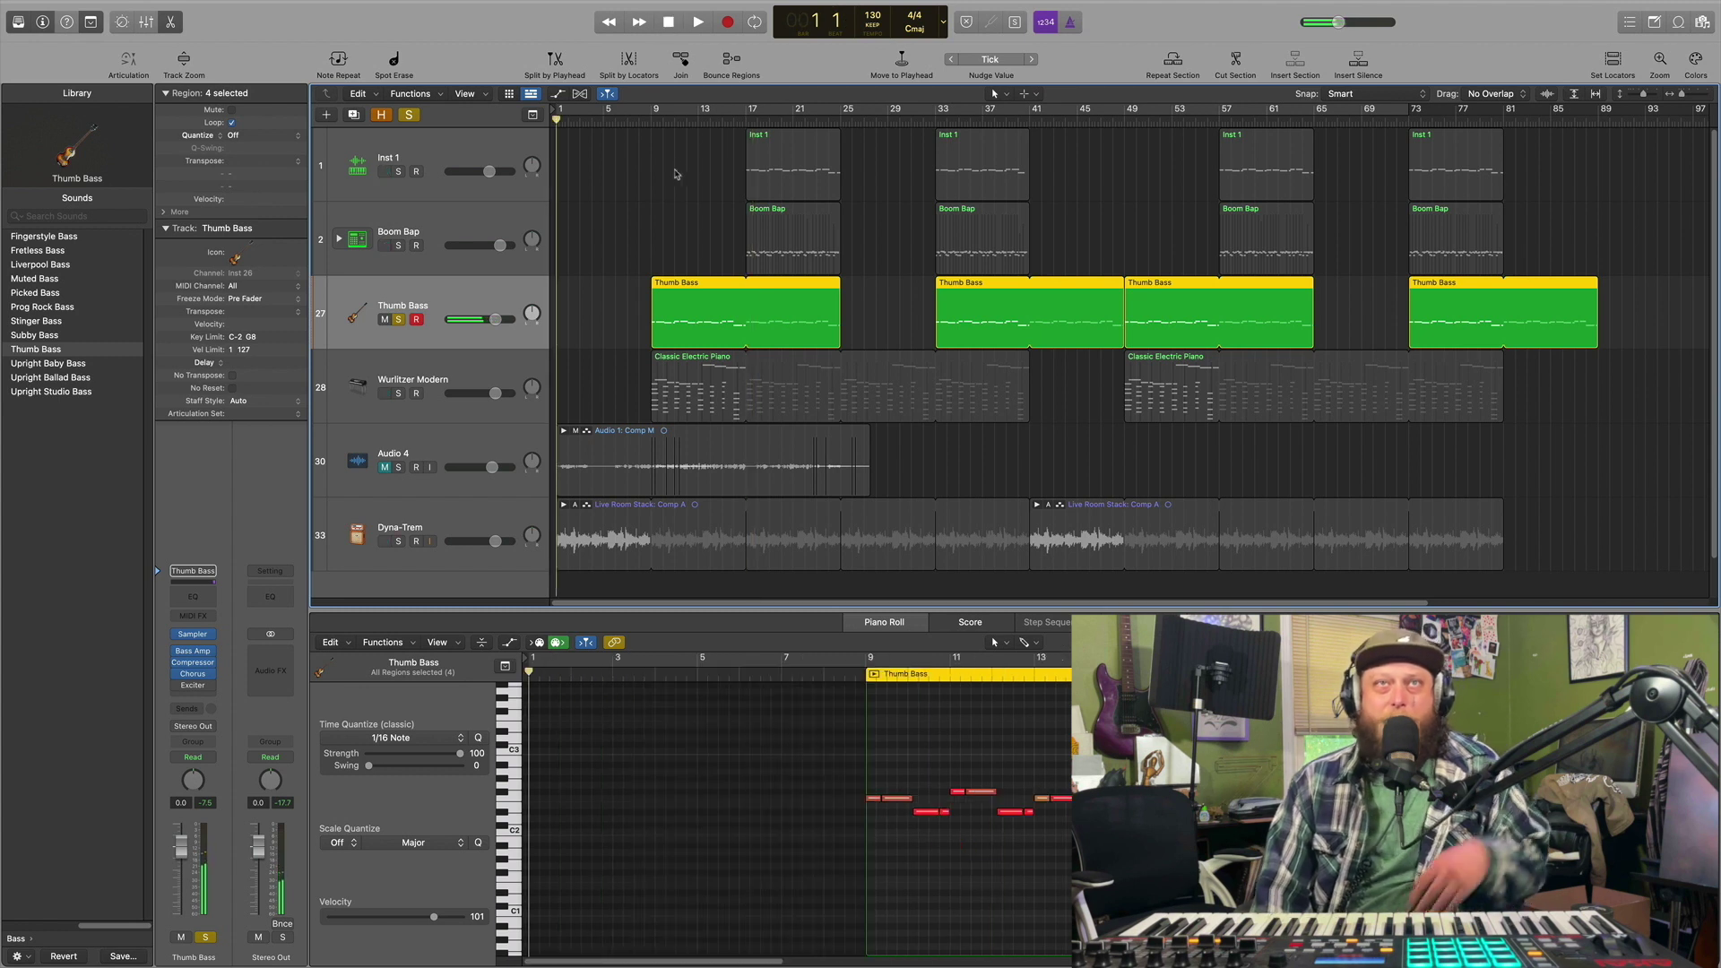
pyautogui.click(653, 124)
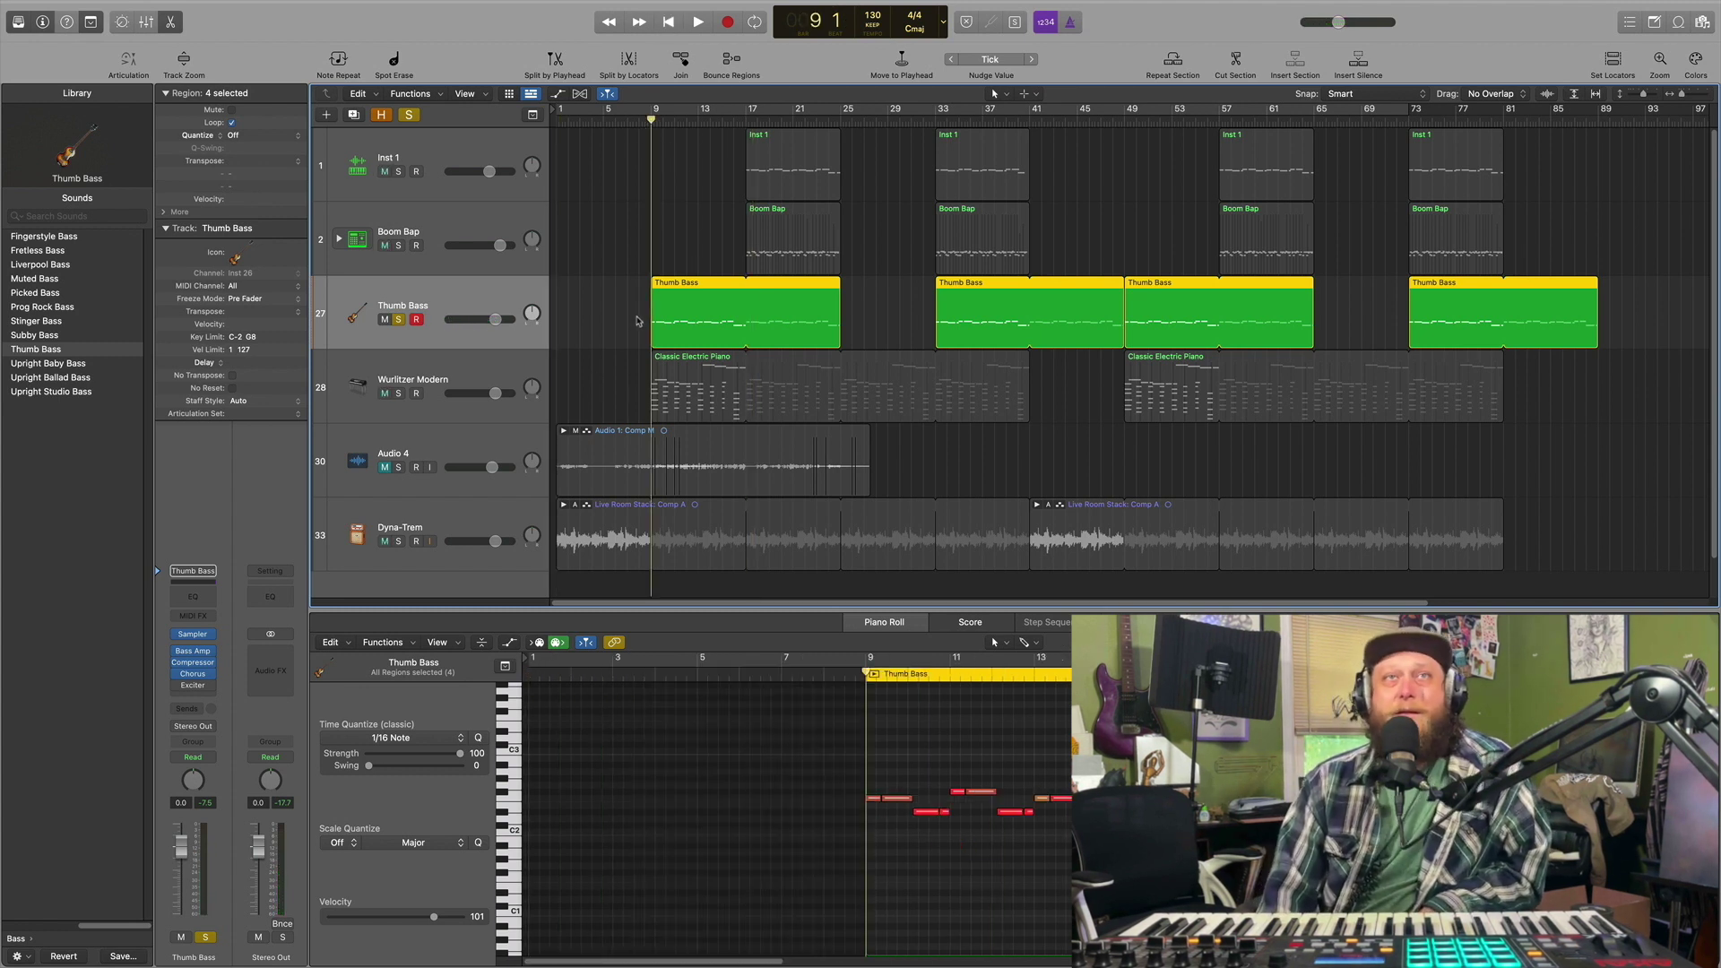
pyautogui.click(398, 319)
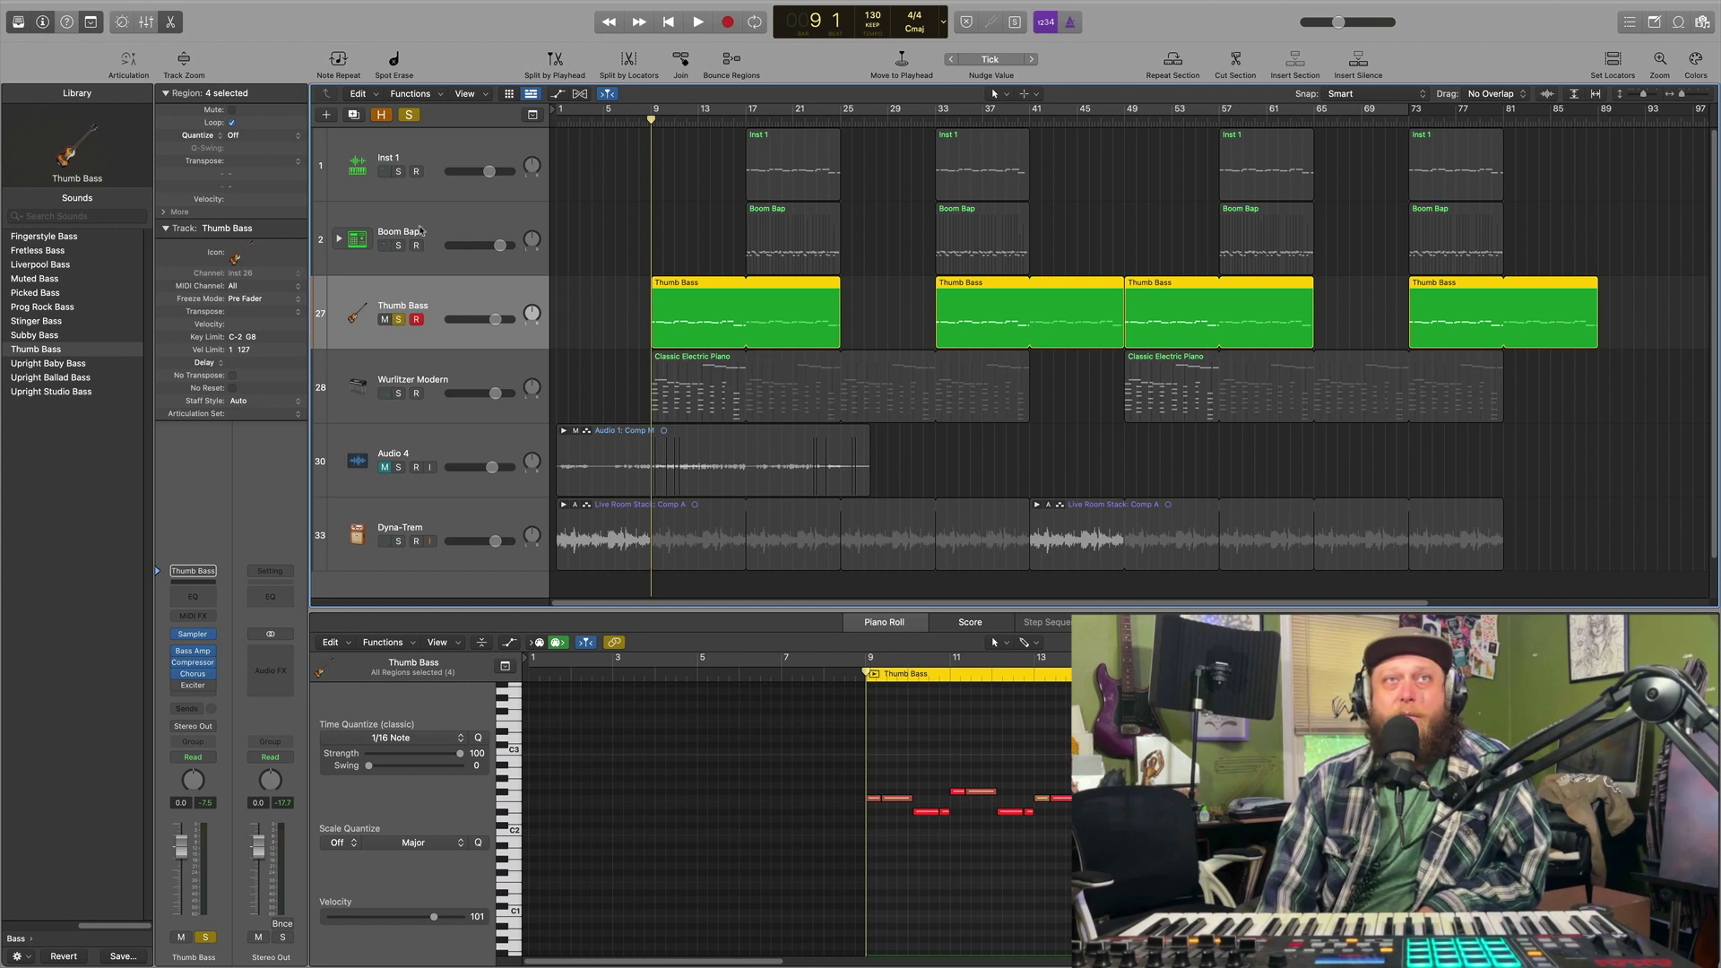
pyautogui.click(426, 225)
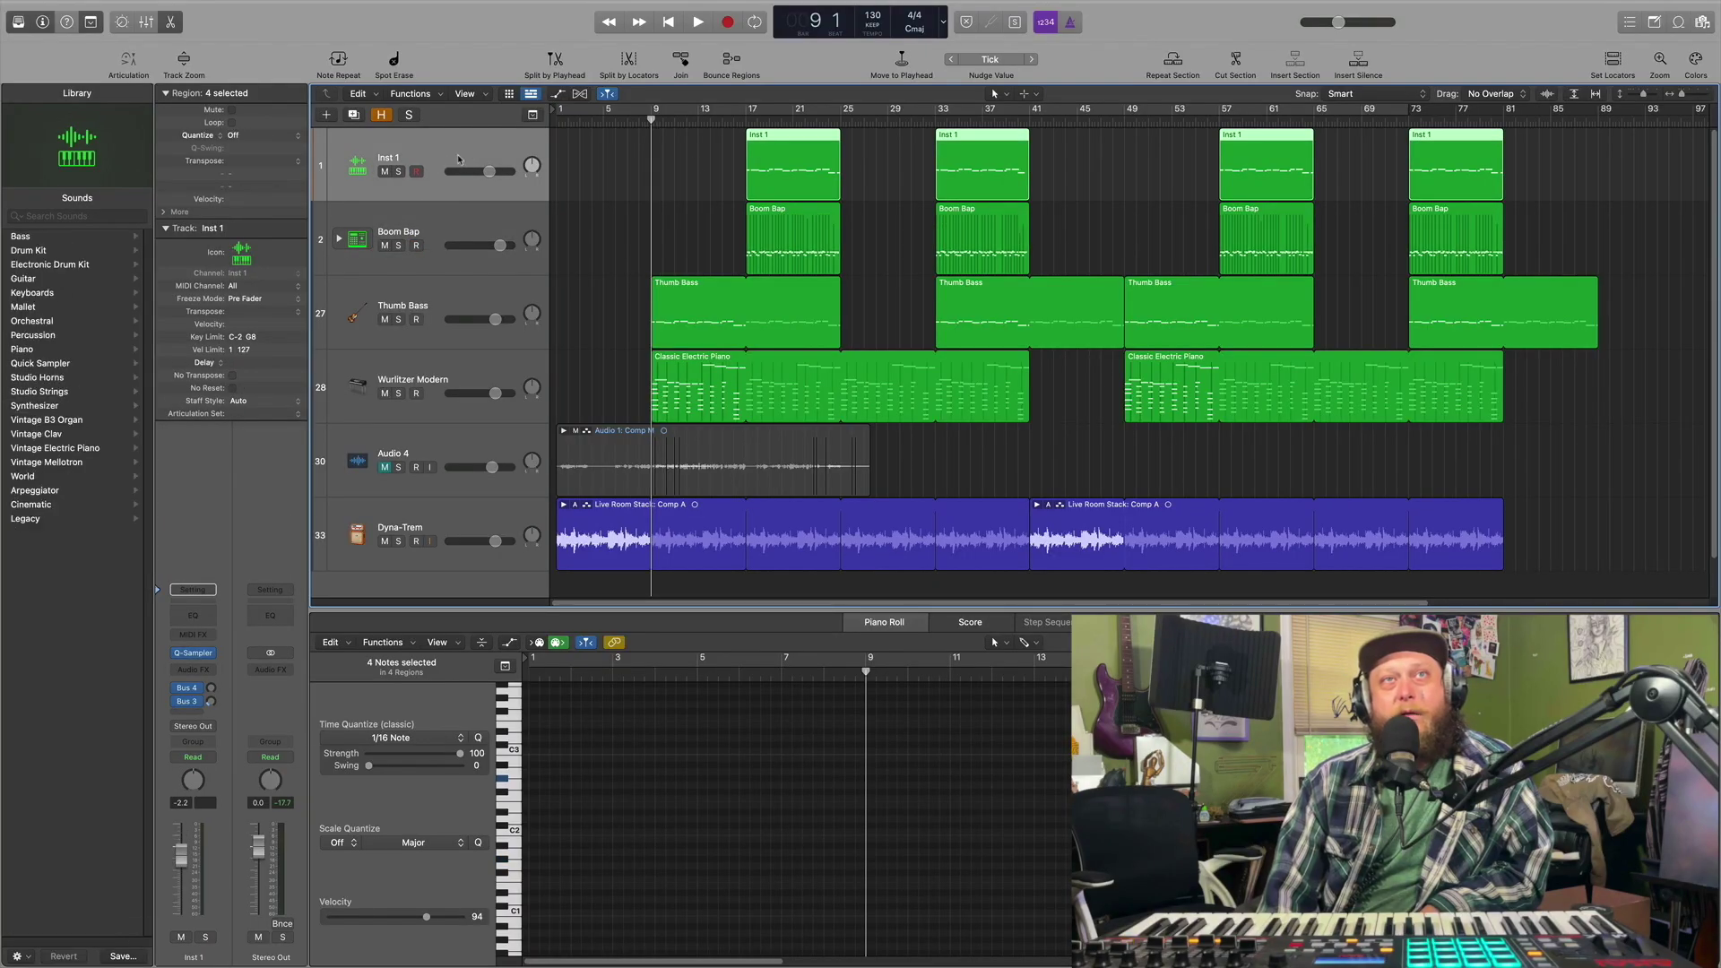
# Step: Select Inst 1 and open its Quick Sampler 808, moving the window lower
pyautogui.click(451, 227)
pyautogui.click(430, 155)
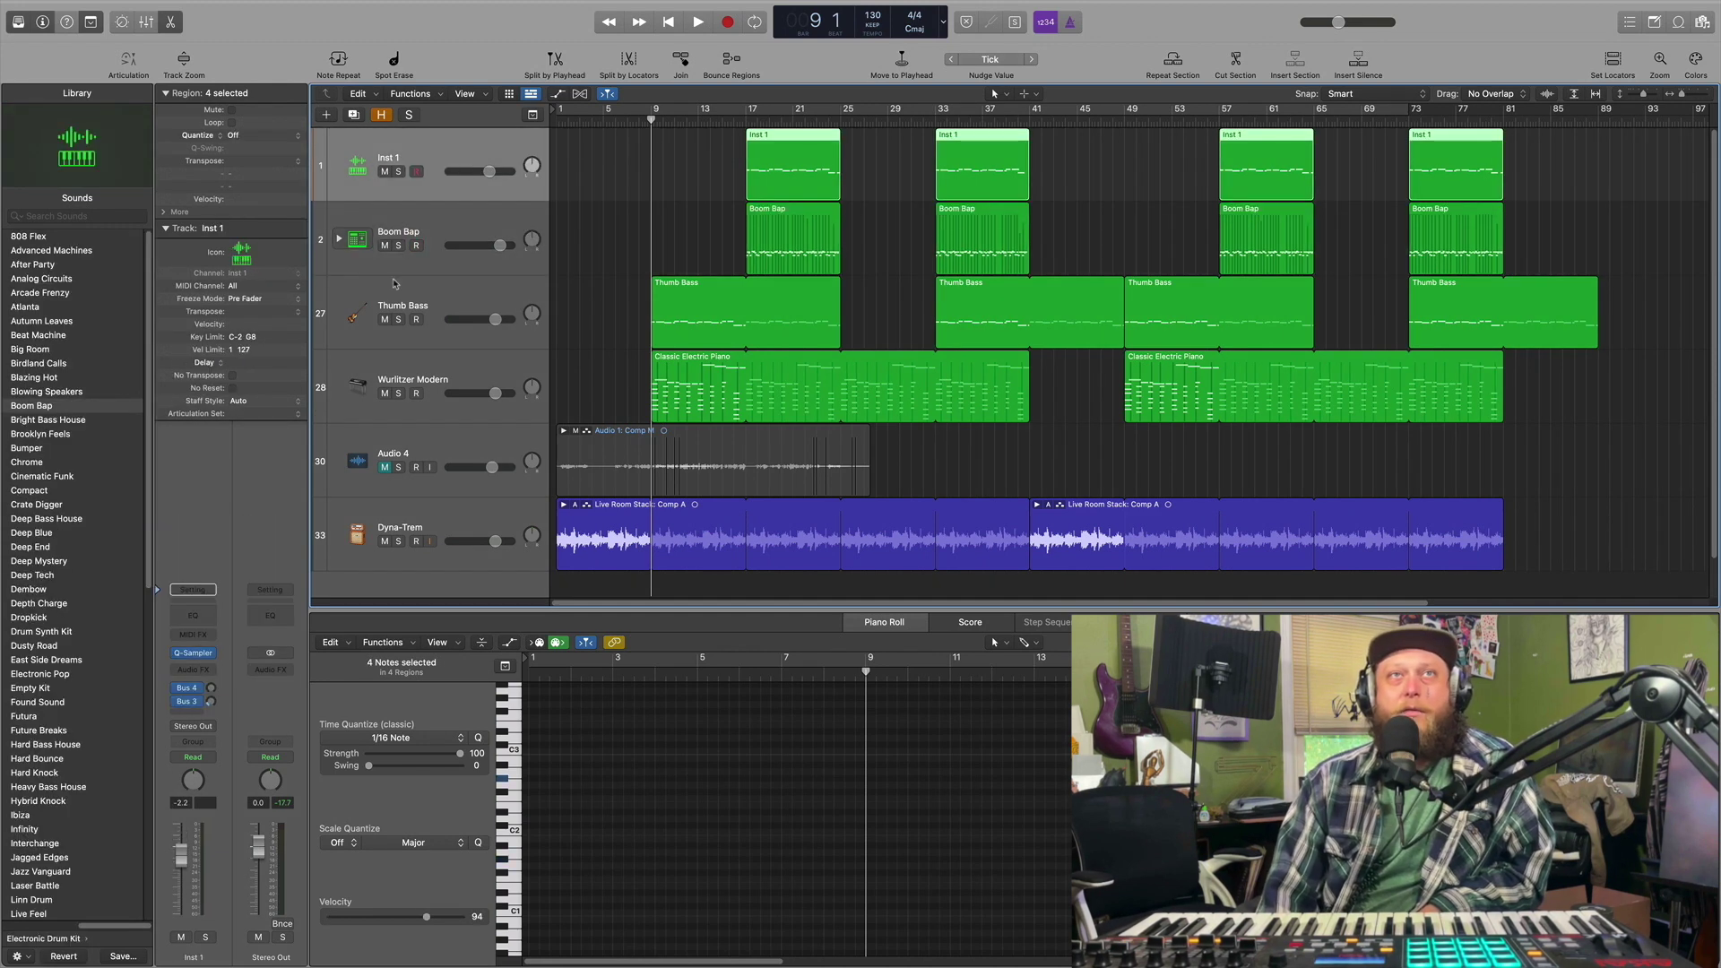
pyautogui.click(193, 652)
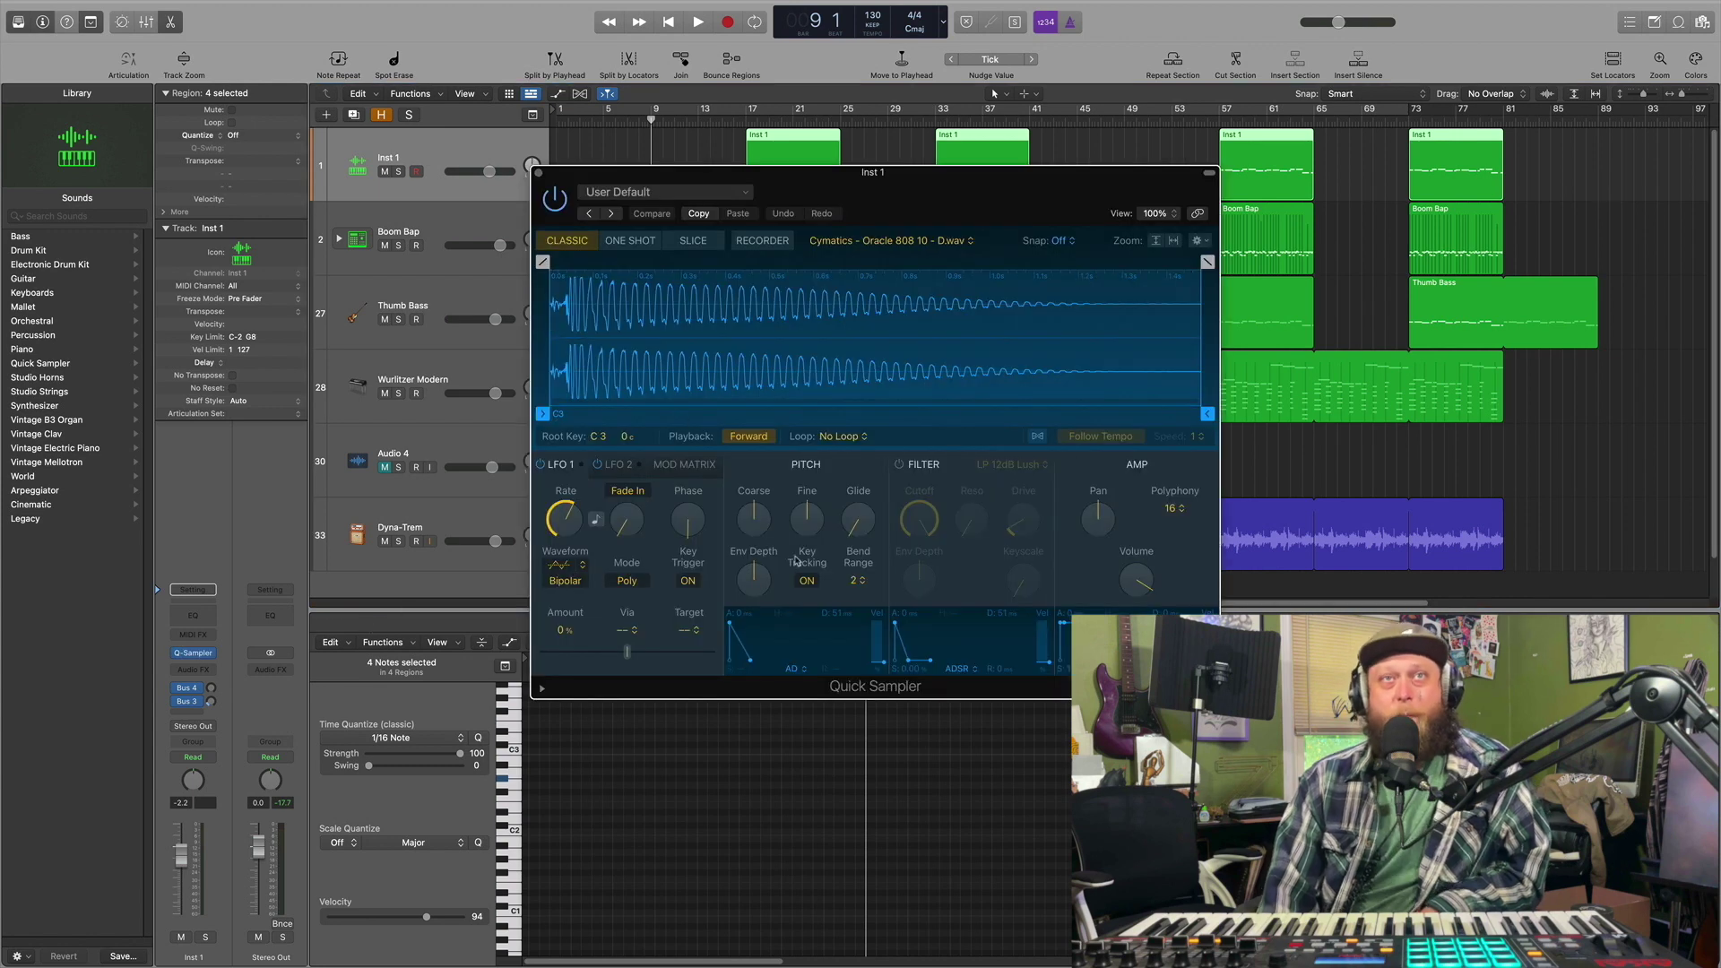
pyautogui.moveTo(978, 181); pyautogui.dragTo(983, 325)
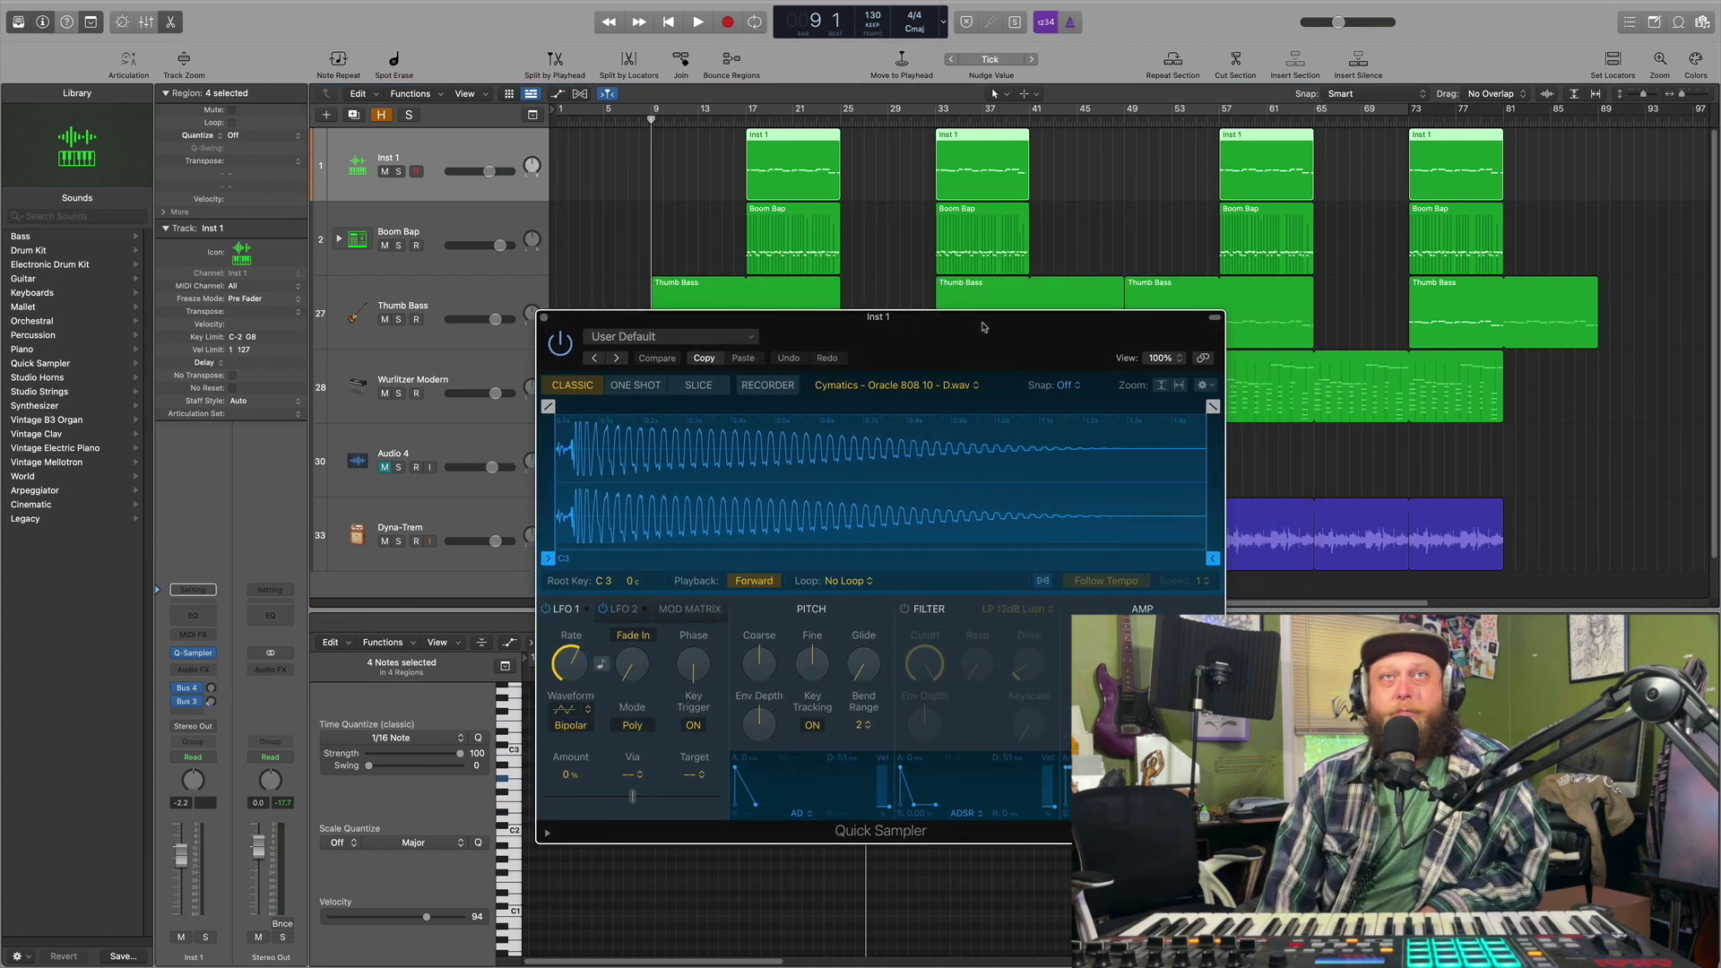
# Step: Solo Inst 1, play the 808 from bar 17, and close the sampler
pyautogui.click(398, 172)
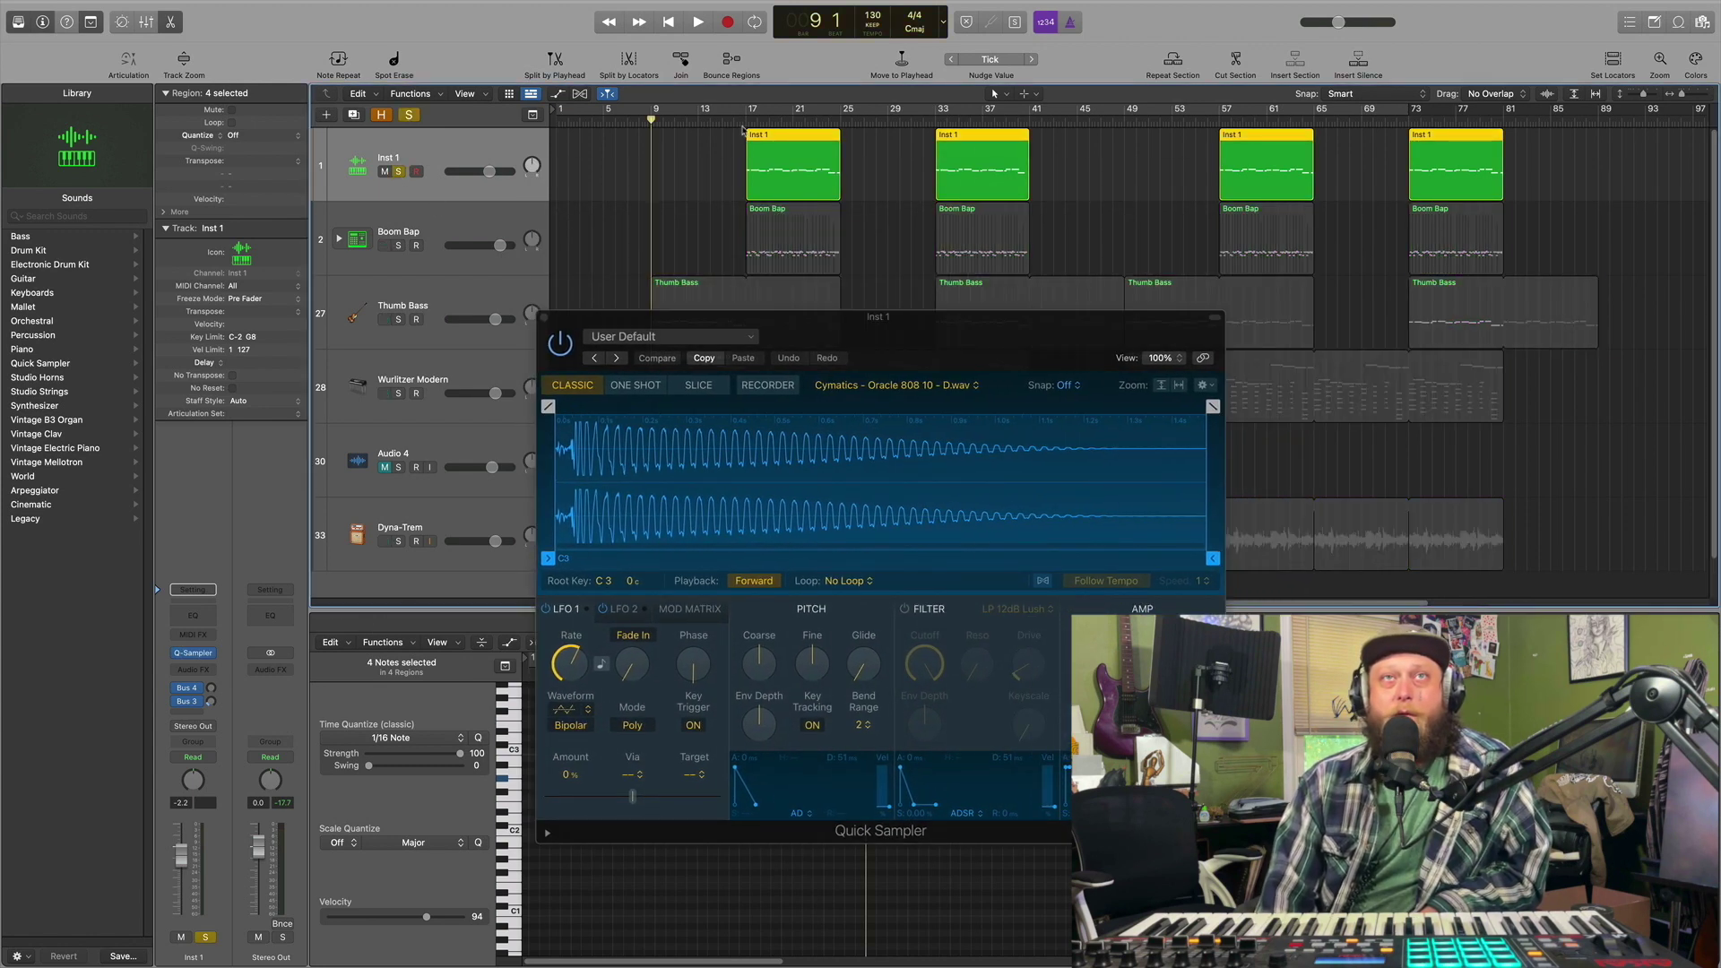
pyautogui.click(747, 119)
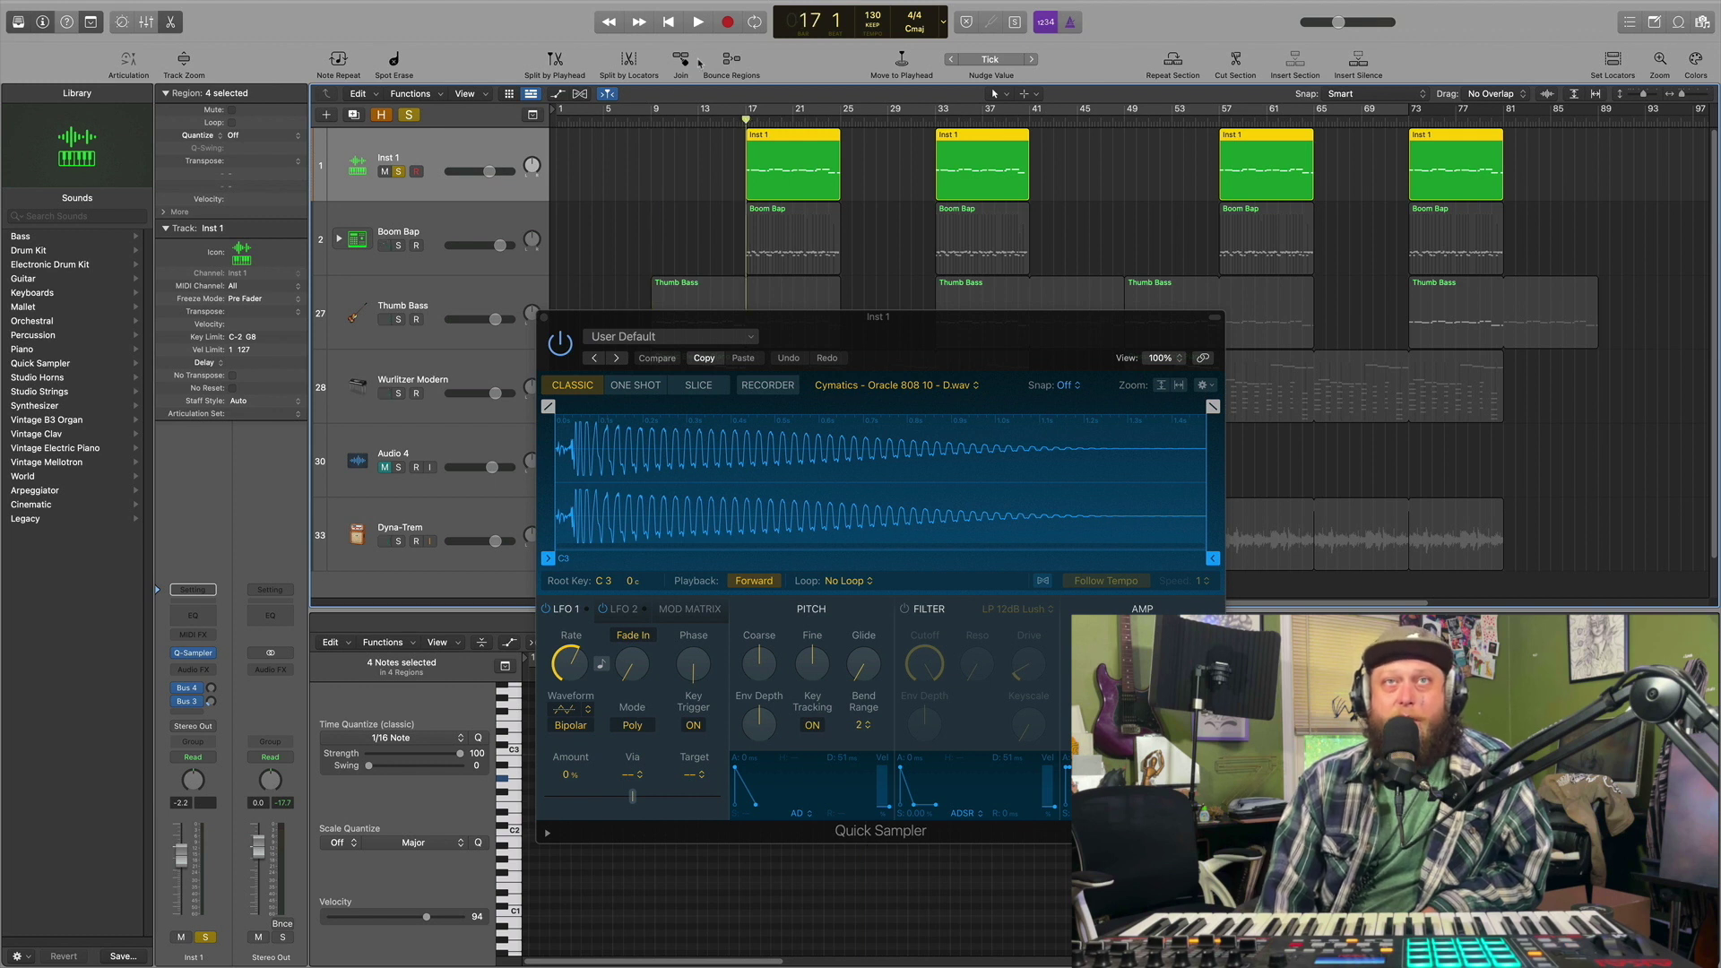
pyautogui.click(700, 22)
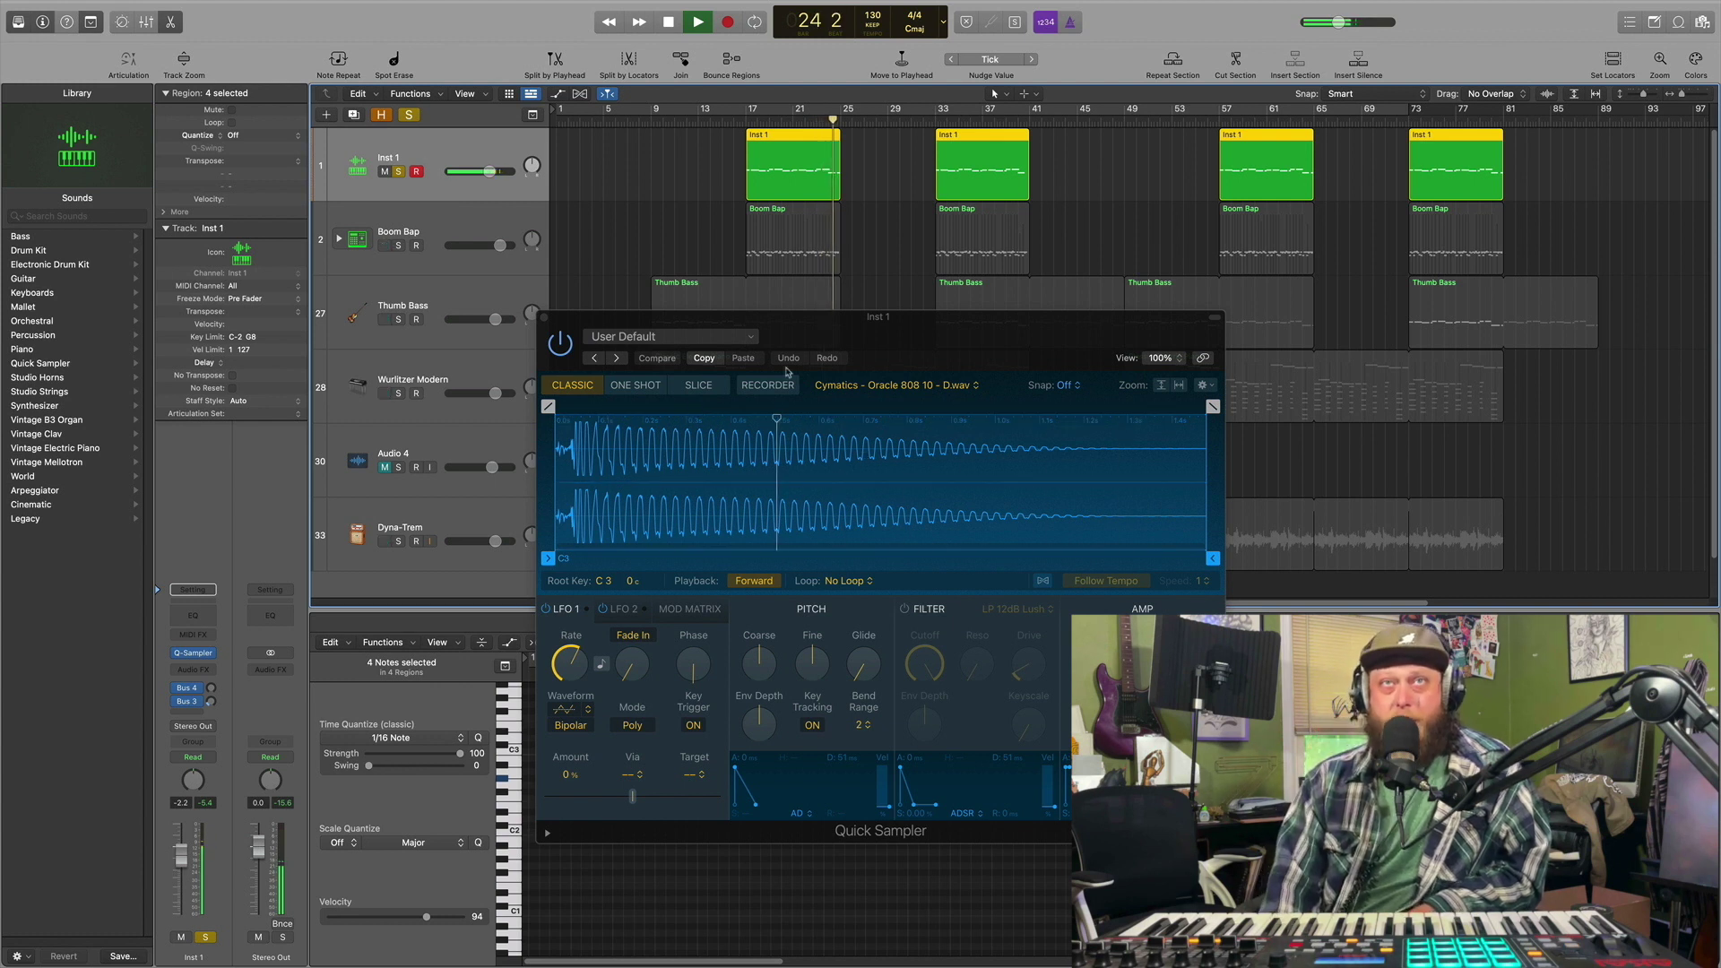
pyautogui.click(668, 22)
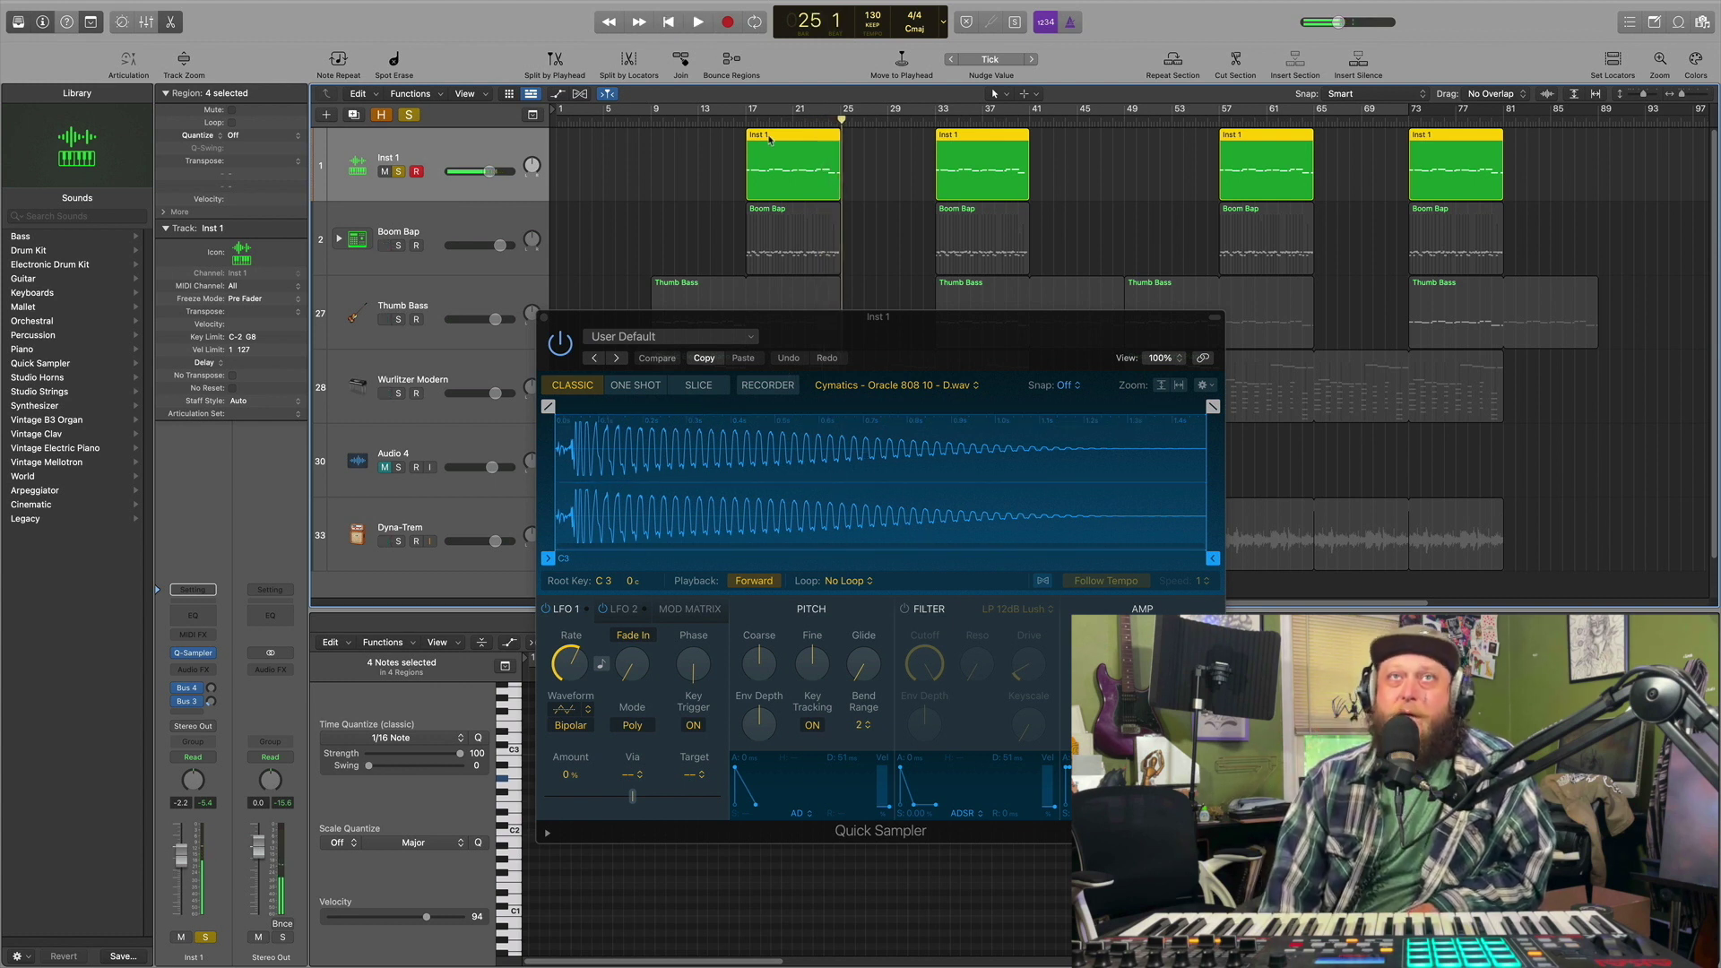
pyautogui.moveTo(767, 123); pyautogui.dragTo(744, 119)
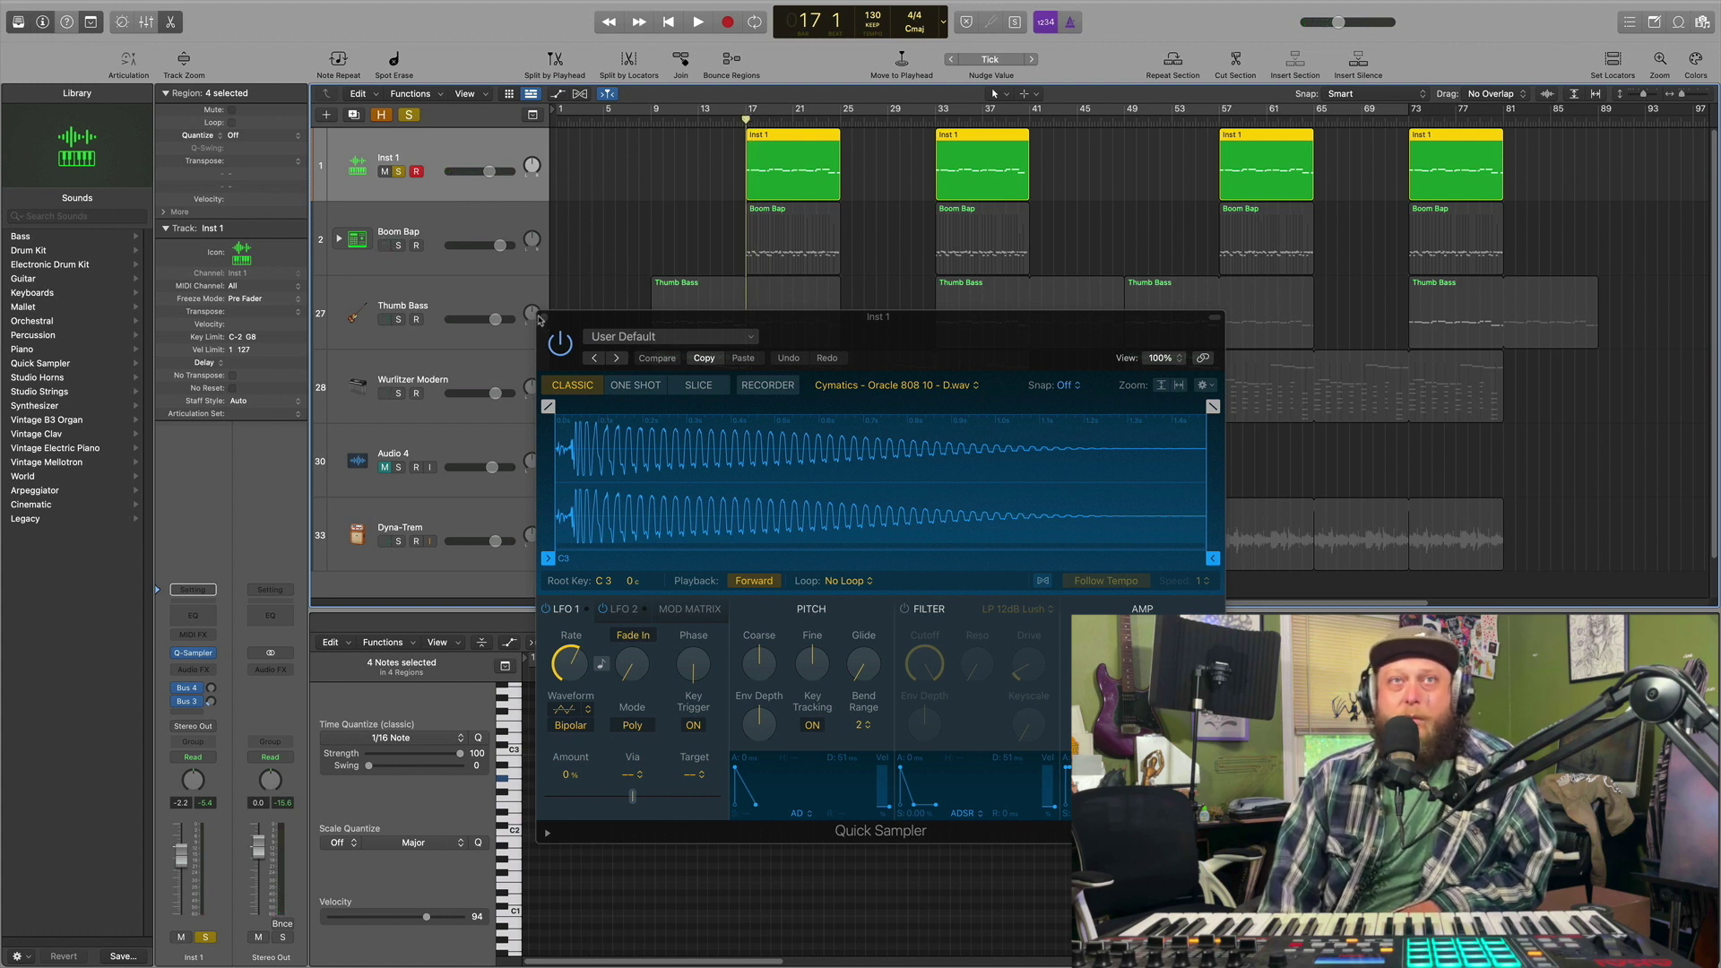
pyautogui.click(543, 319)
# Step: Solo Thumb Bass and play it from bar 17, stopping around bar 25
pyautogui.click(447, 302)
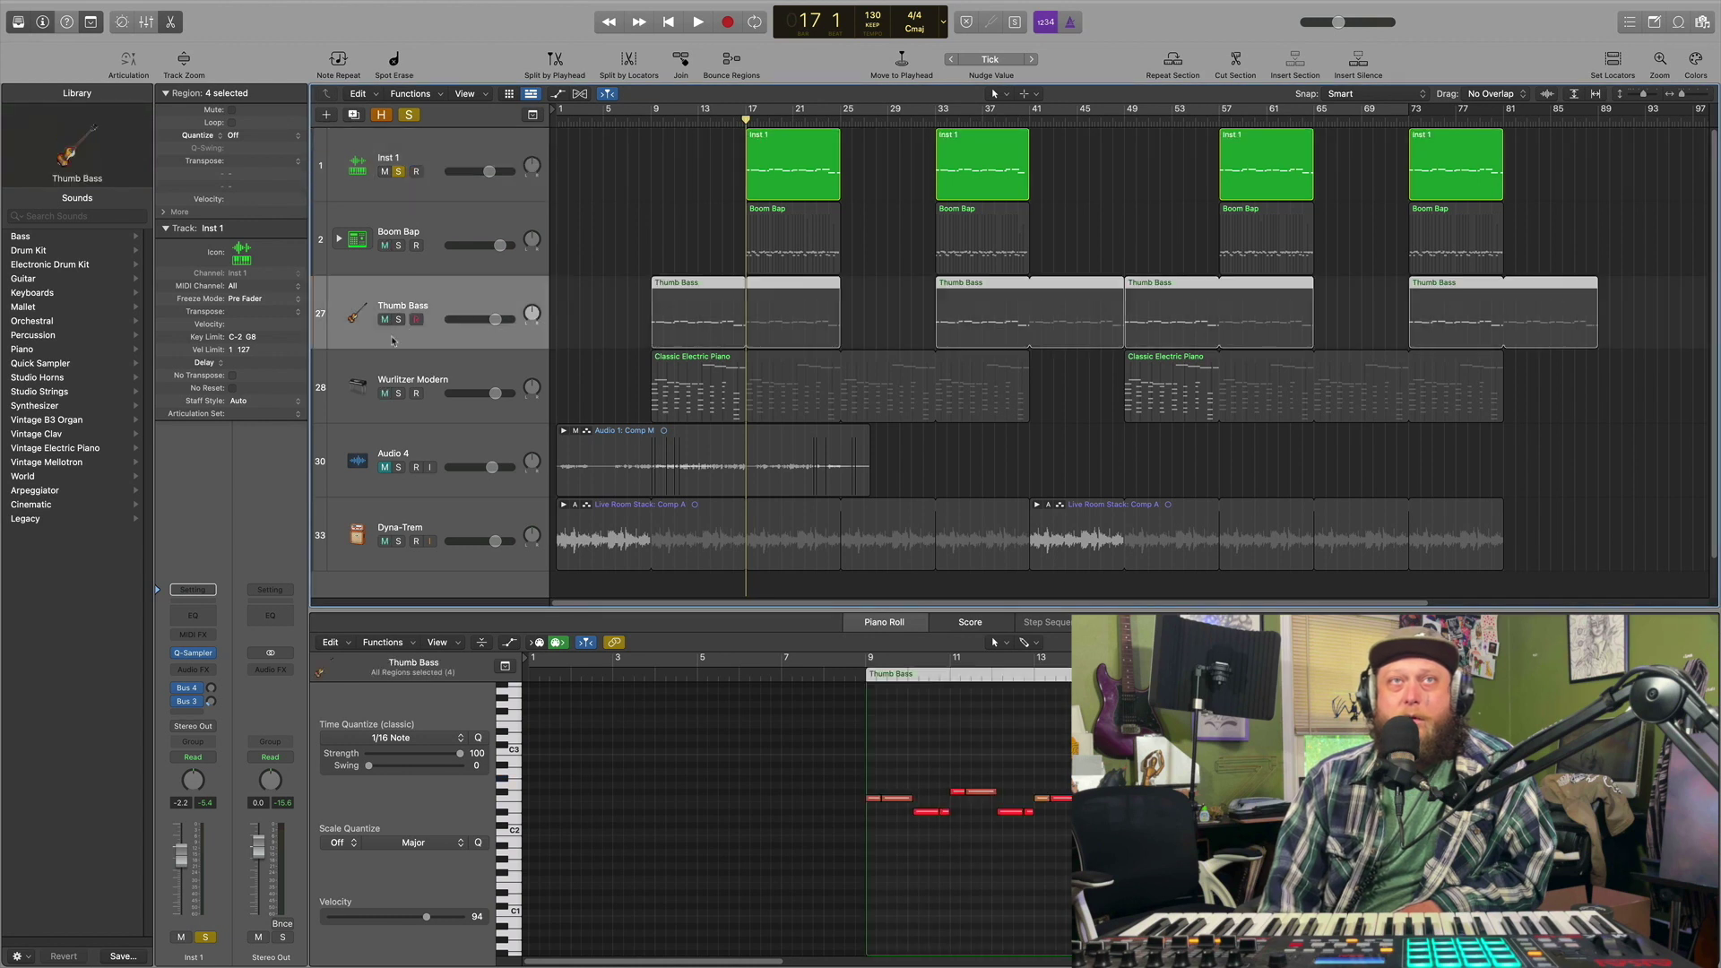
pyautogui.click(399, 319)
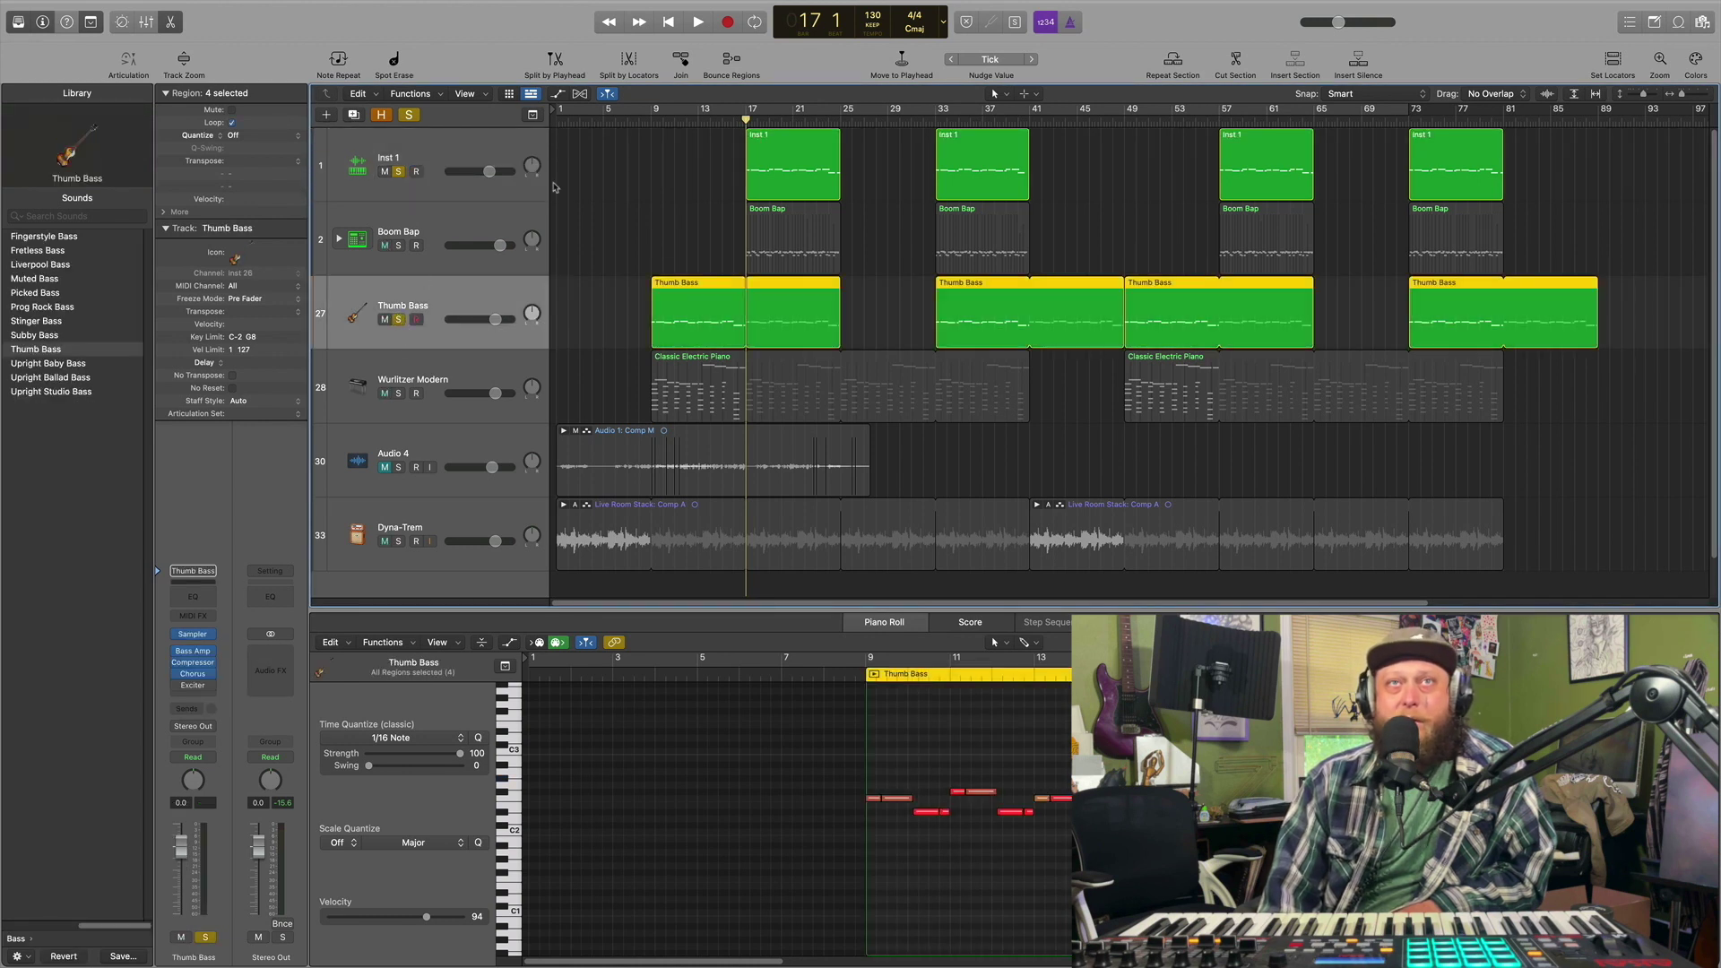
pyautogui.click(699, 21)
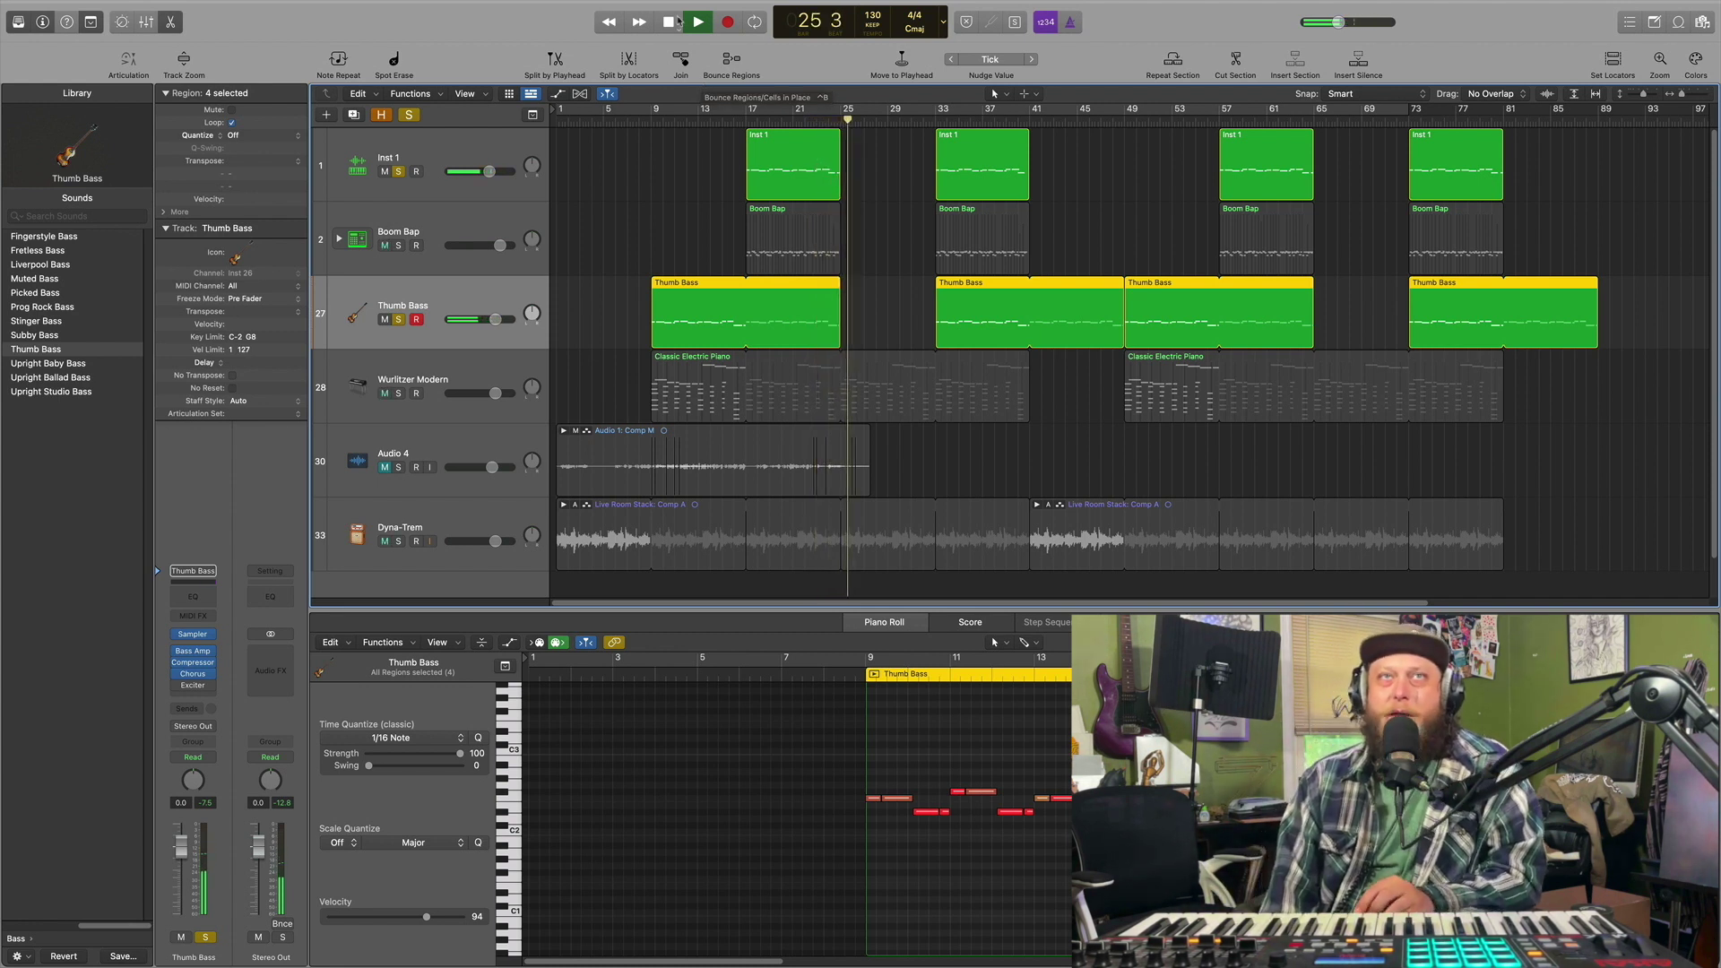
pyautogui.press('space')
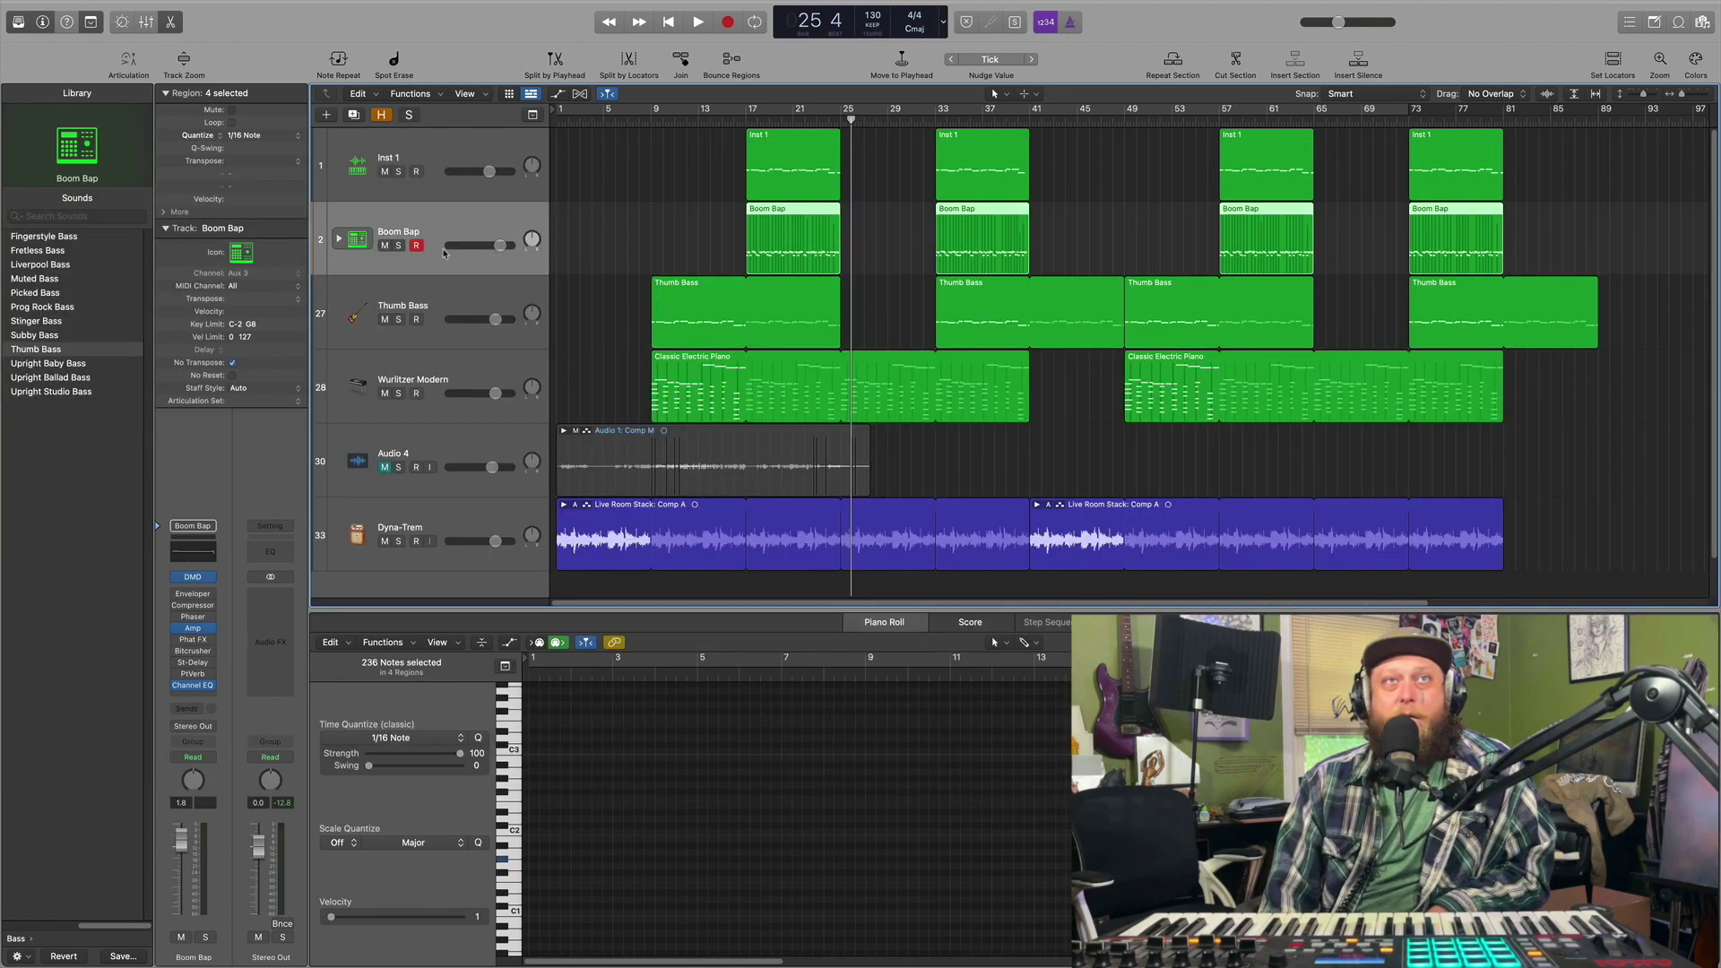
# Step: Open the Boom Bap track's Drum Machine Designer and reposition its window
pyautogui.click(401, 250)
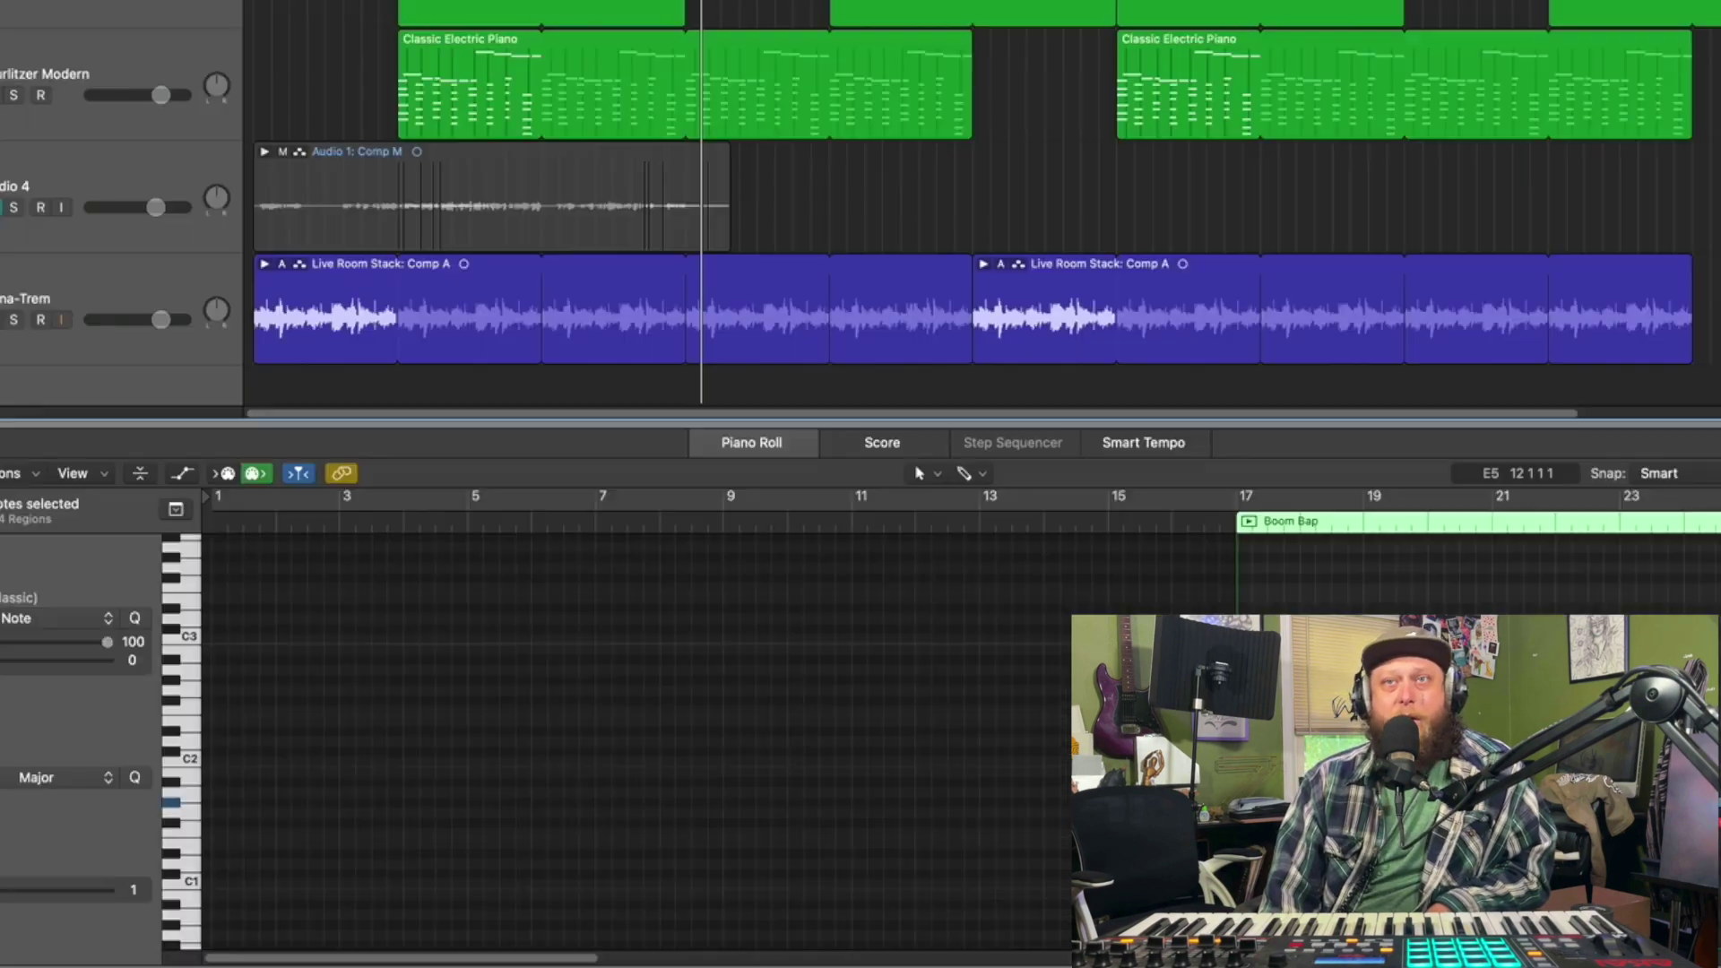
pyautogui.click(191, 576)
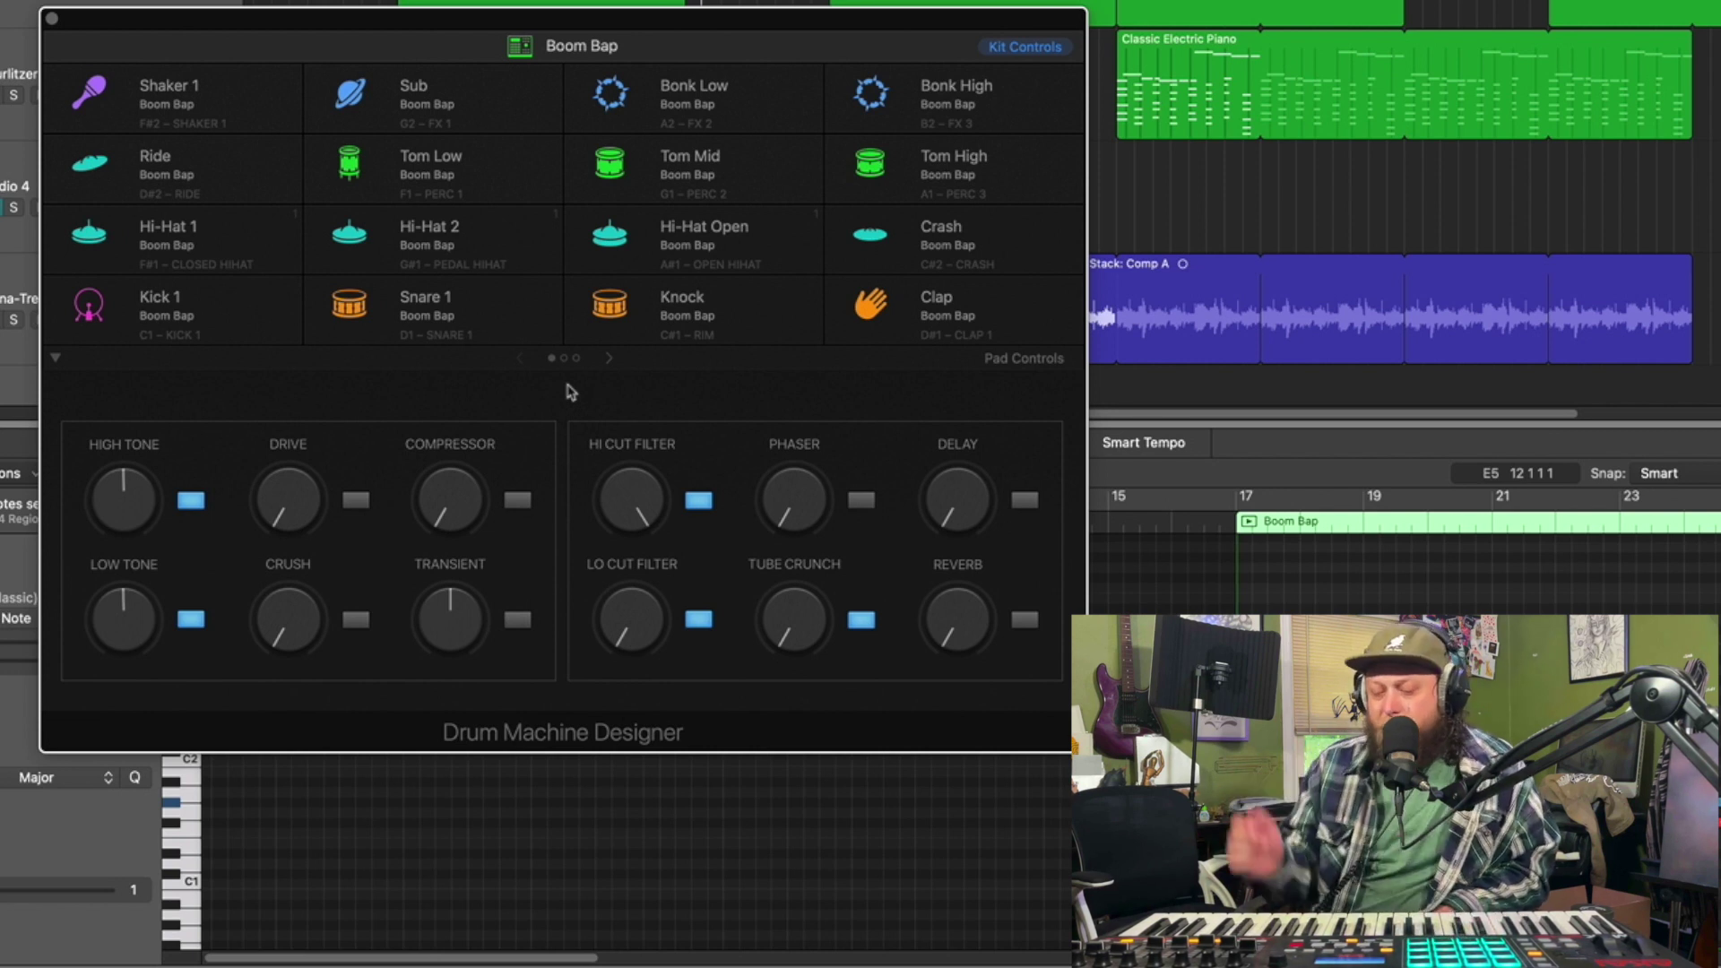
pyautogui.moveTo(582, 46)
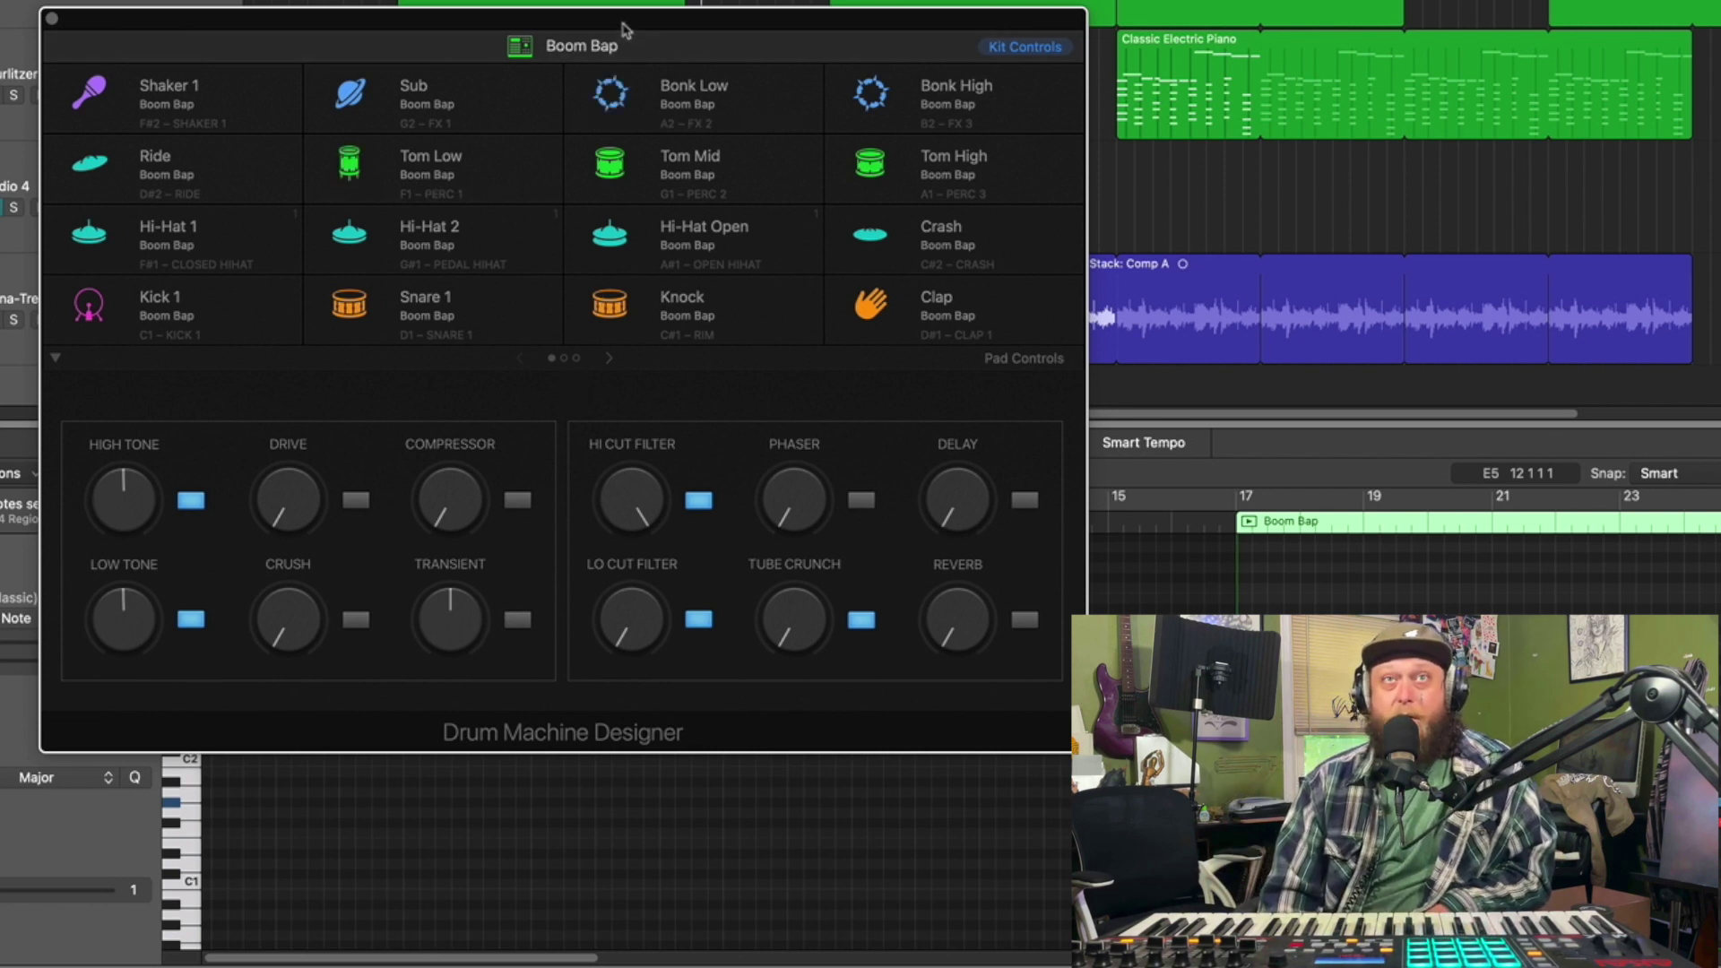
pyautogui.moveTo(623, 26); pyautogui.dragTo(659, 76)
# Step: View pad controls for Kick 1, Snare 1 and Sub, keeping Snare 1's name
pyautogui.click(215, 308)
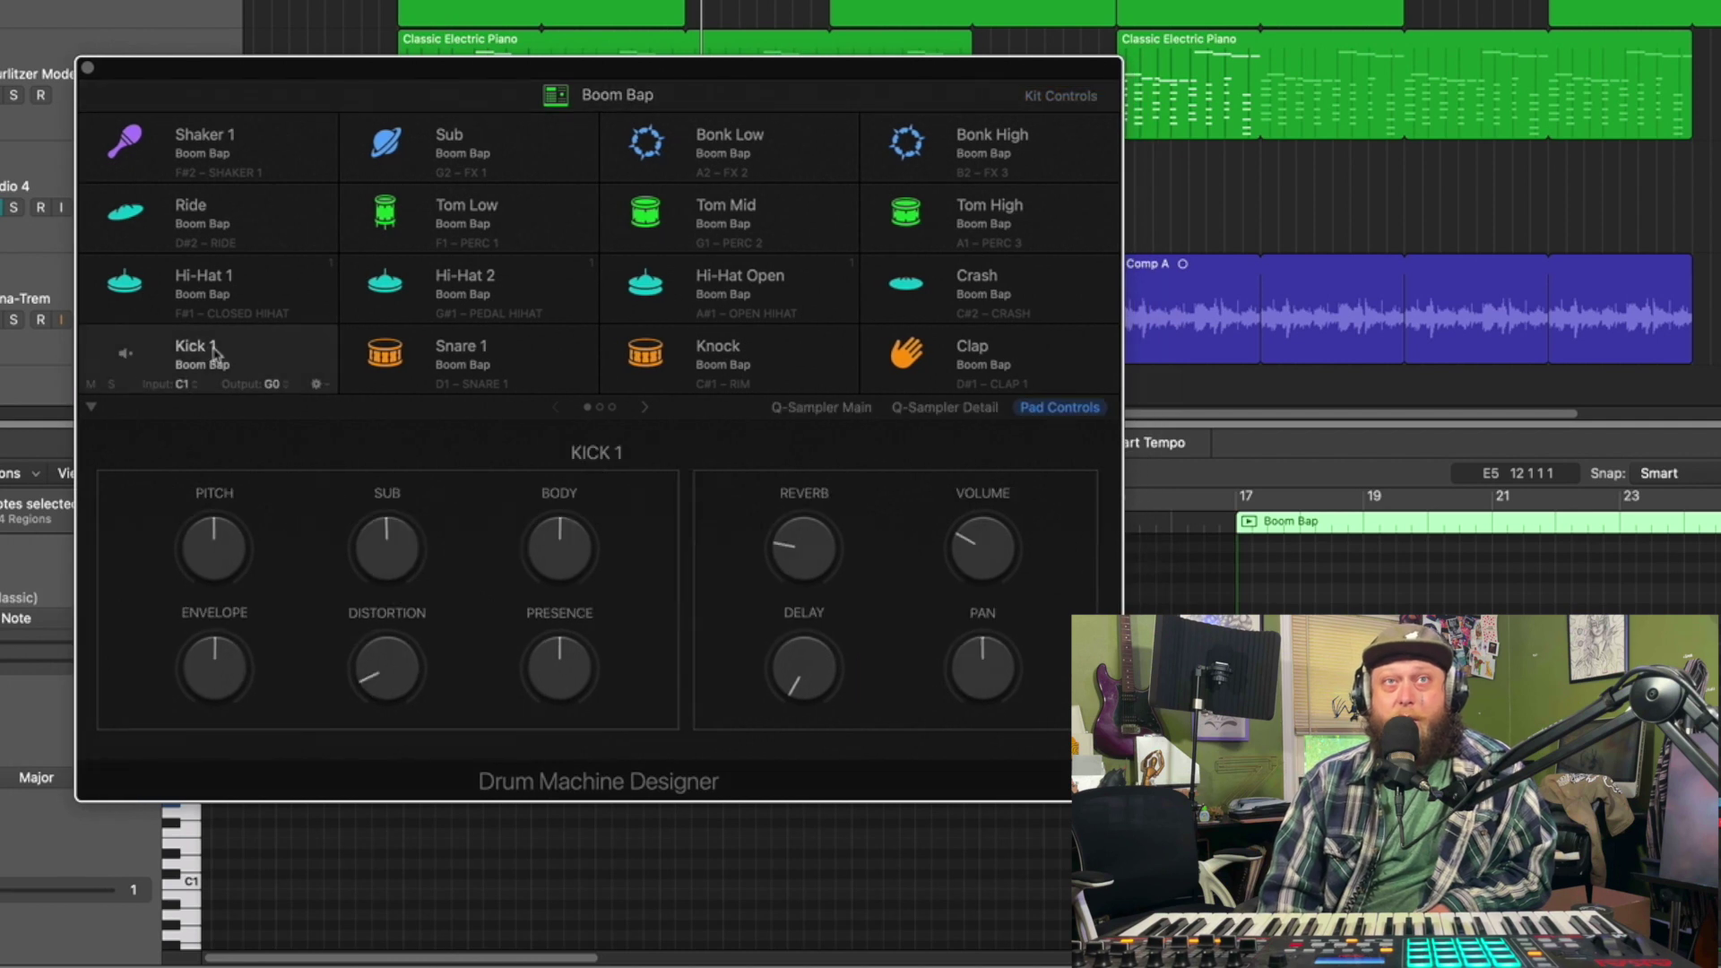
pyautogui.click(472, 352)
pyautogui.doubleClick(471, 352)
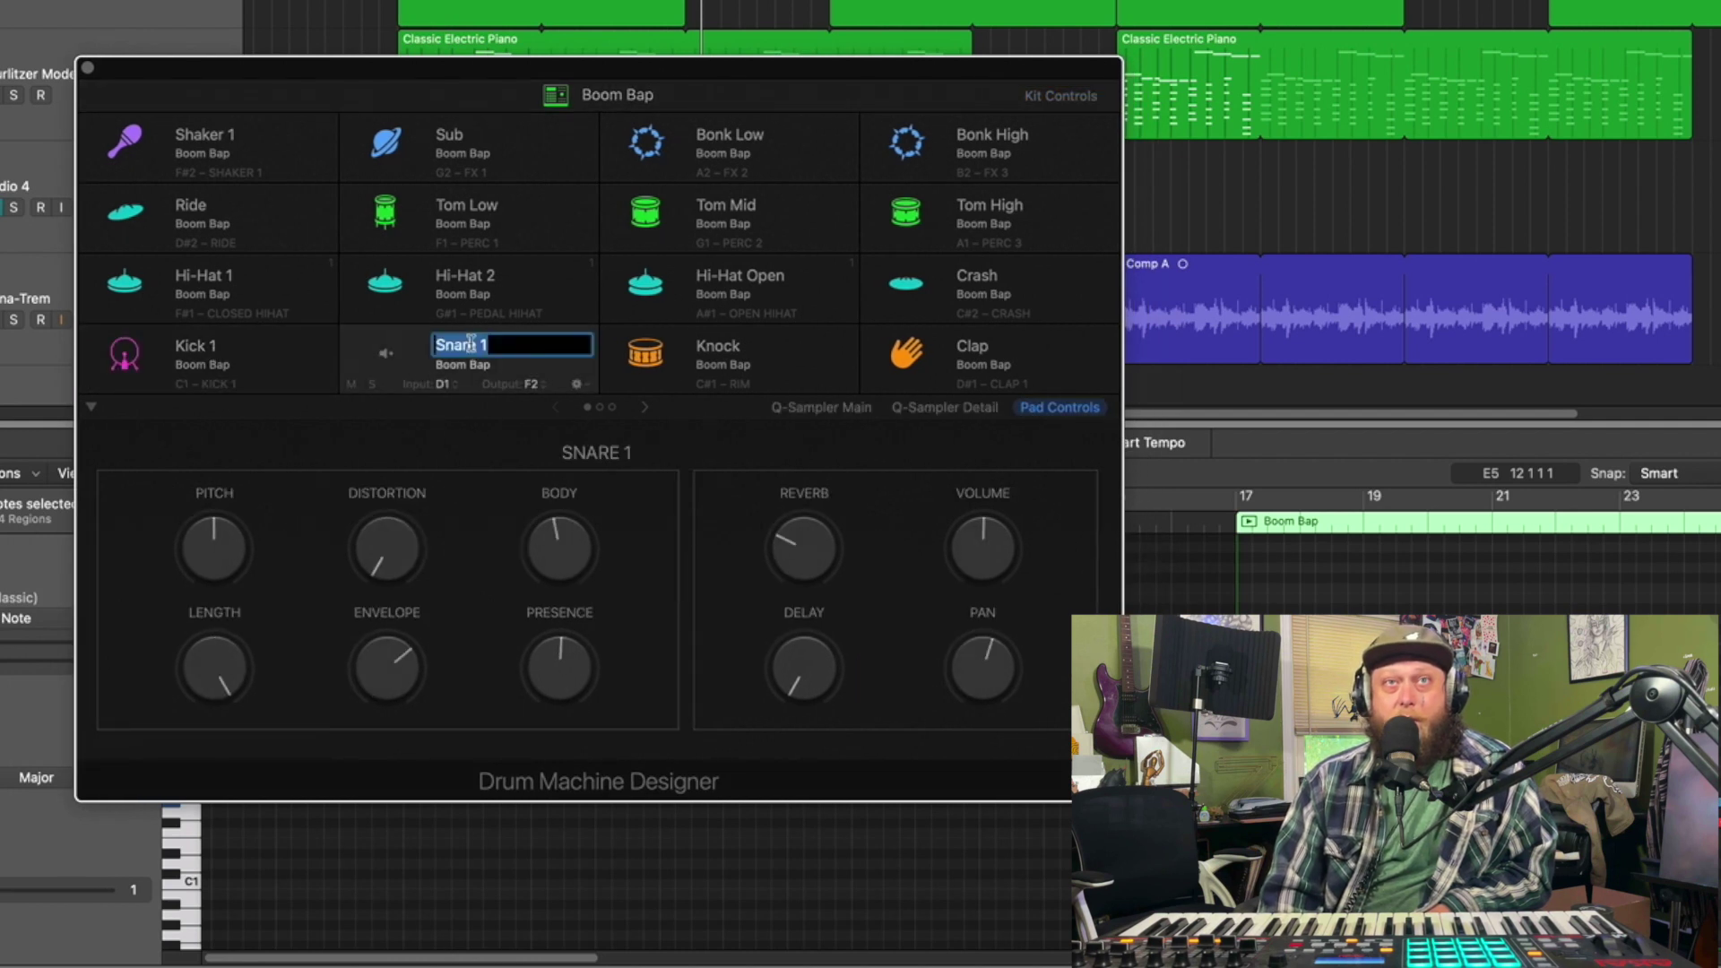
pyautogui.press('Up')
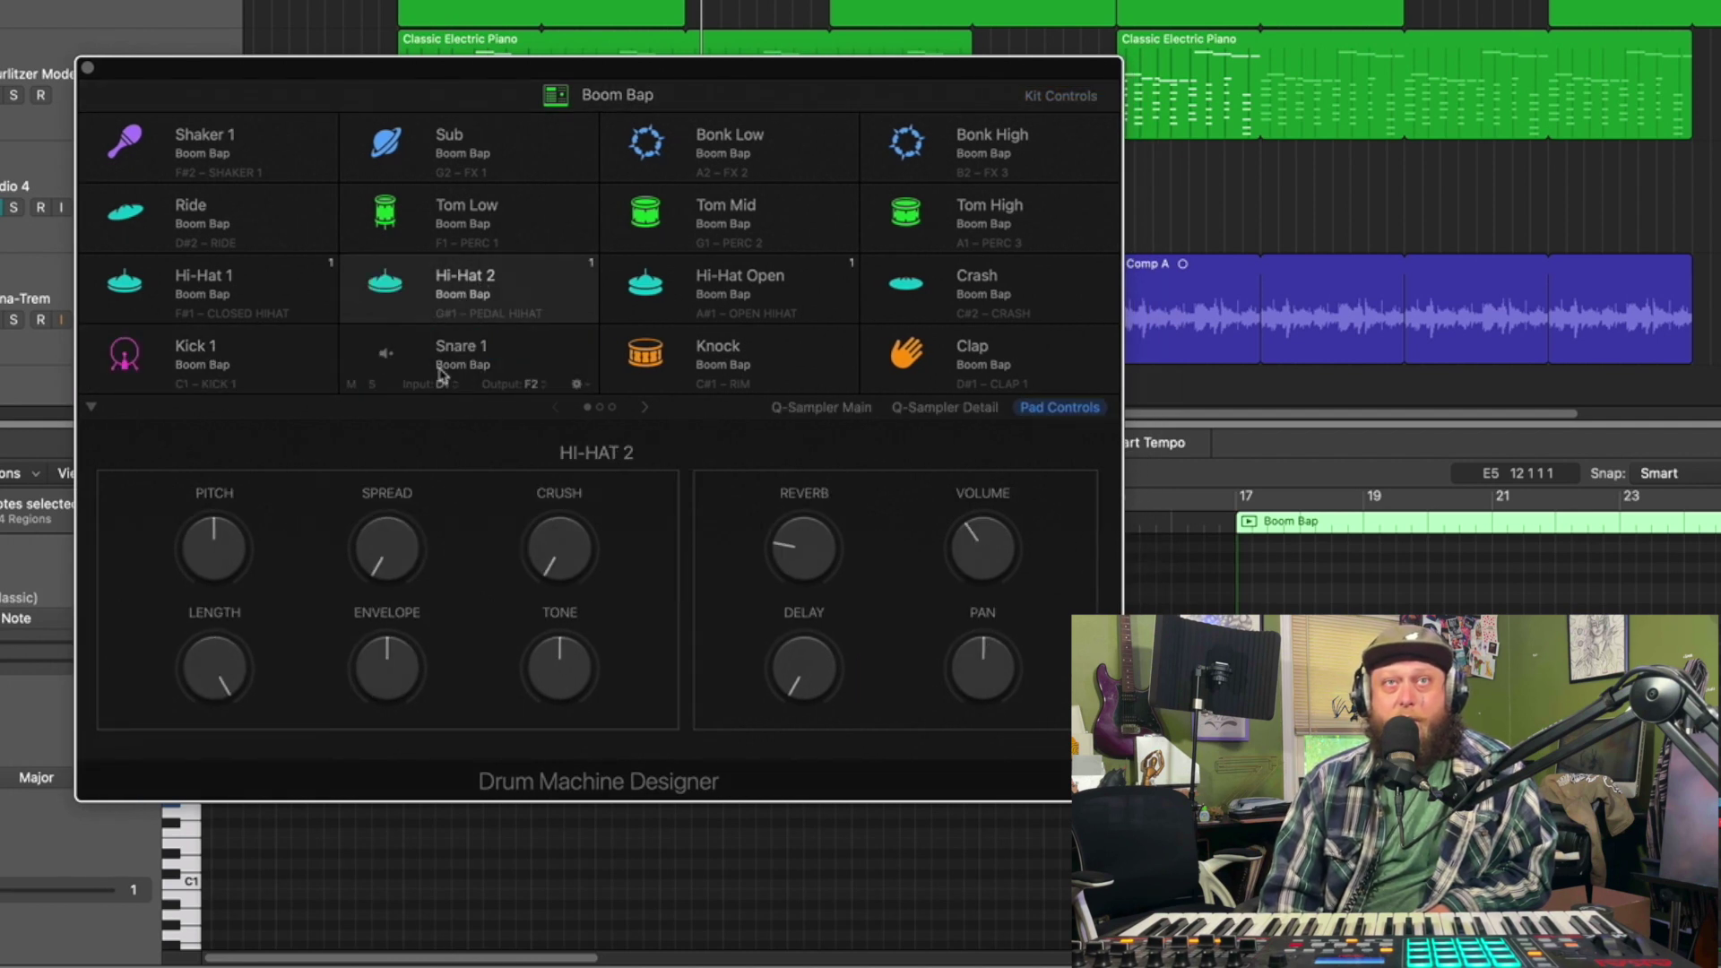
pyautogui.moveTo(444, 148)
pyautogui.click(461, 144)
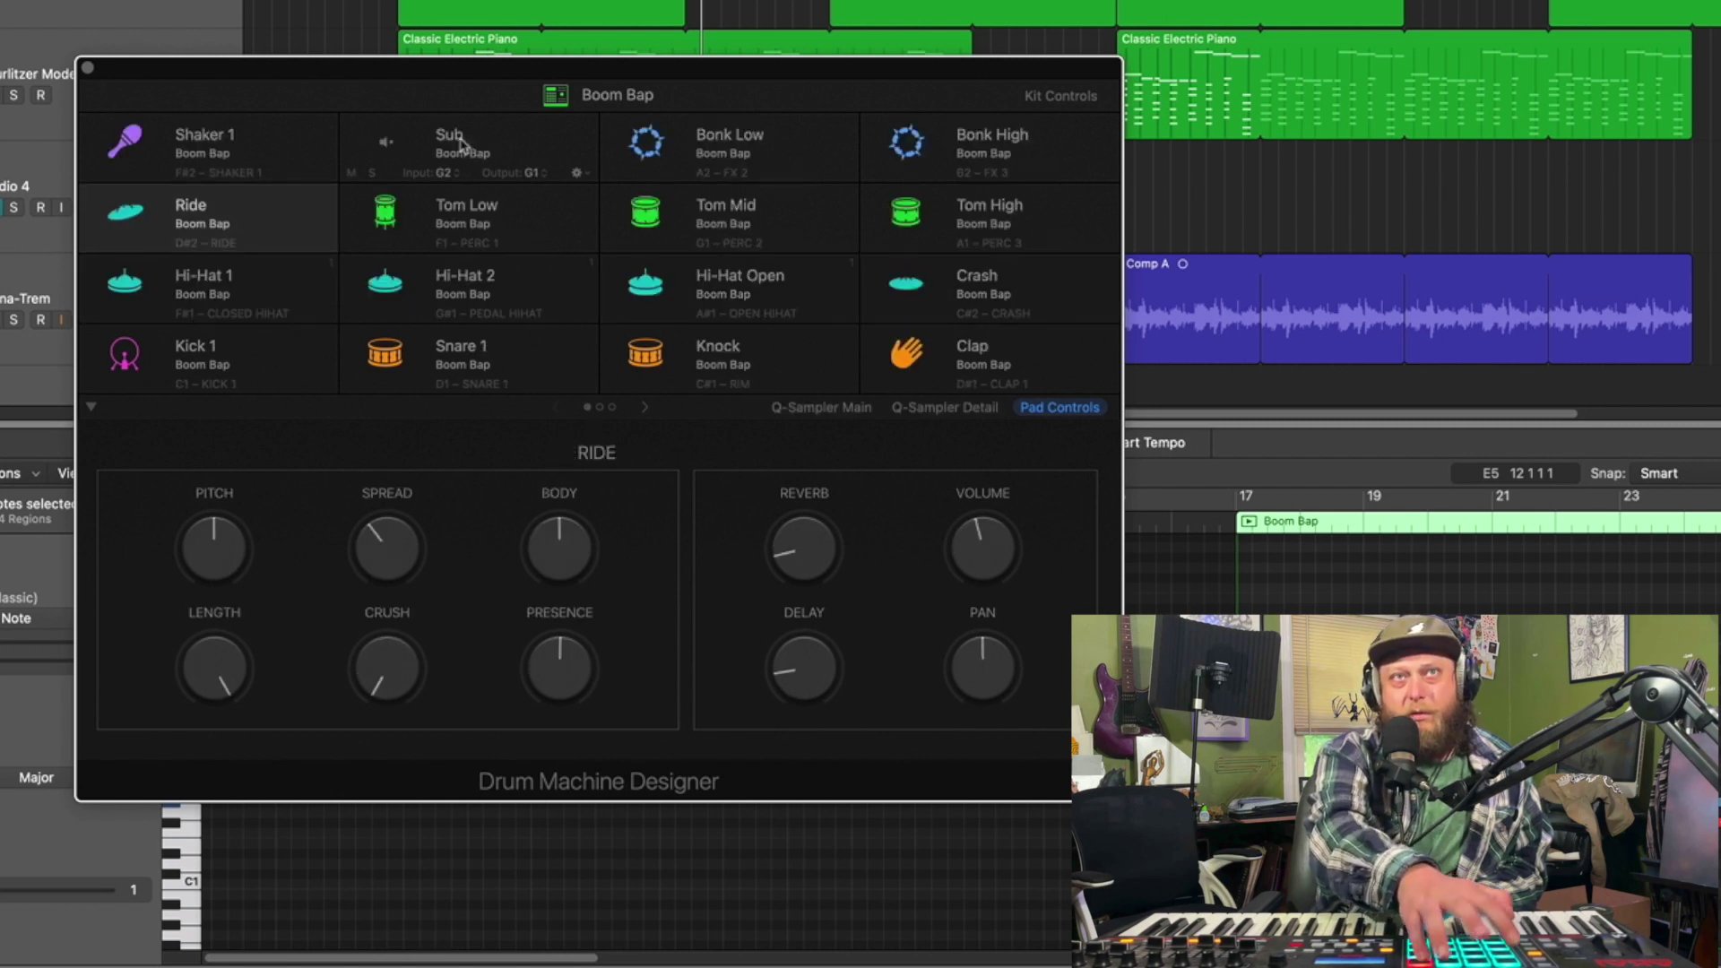
# Step: Close the Boom Bap Drum Machine Designer window
pyautogui.click(90, 71)
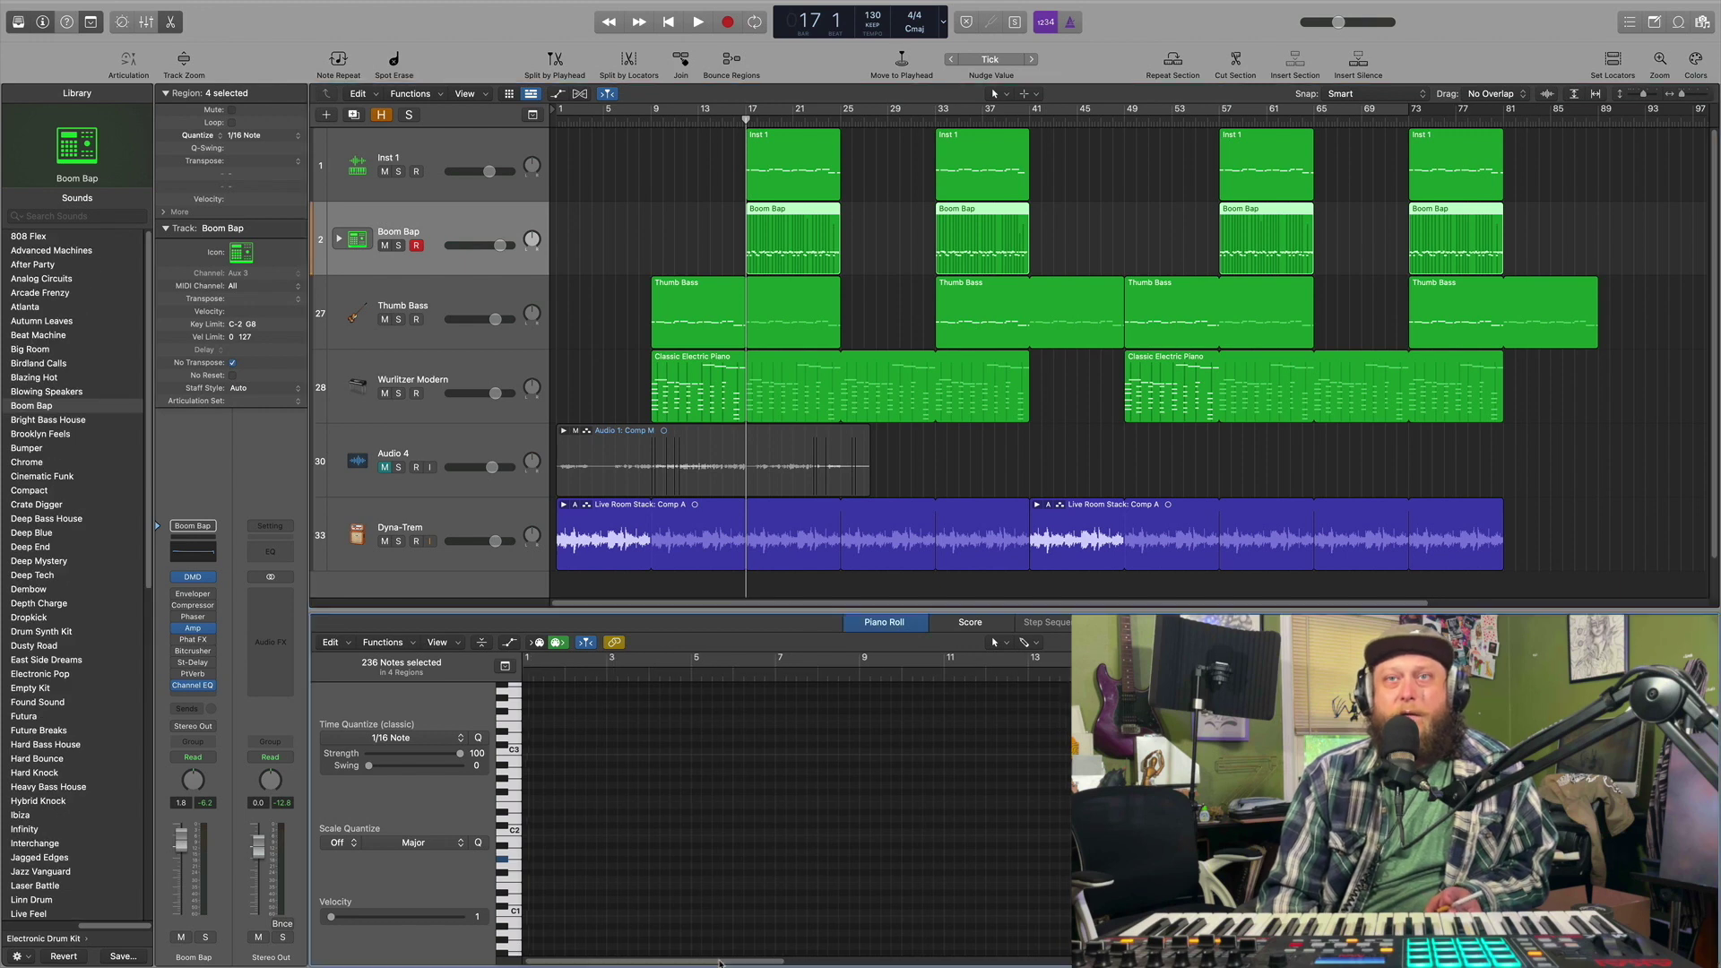
pyautogui.moveTo(714, 963); pyautogui.dragTo(848, 963)
pyautogui.hscroll(1, 754, 807)
pyautogui.scroll(-1, 976, 862)
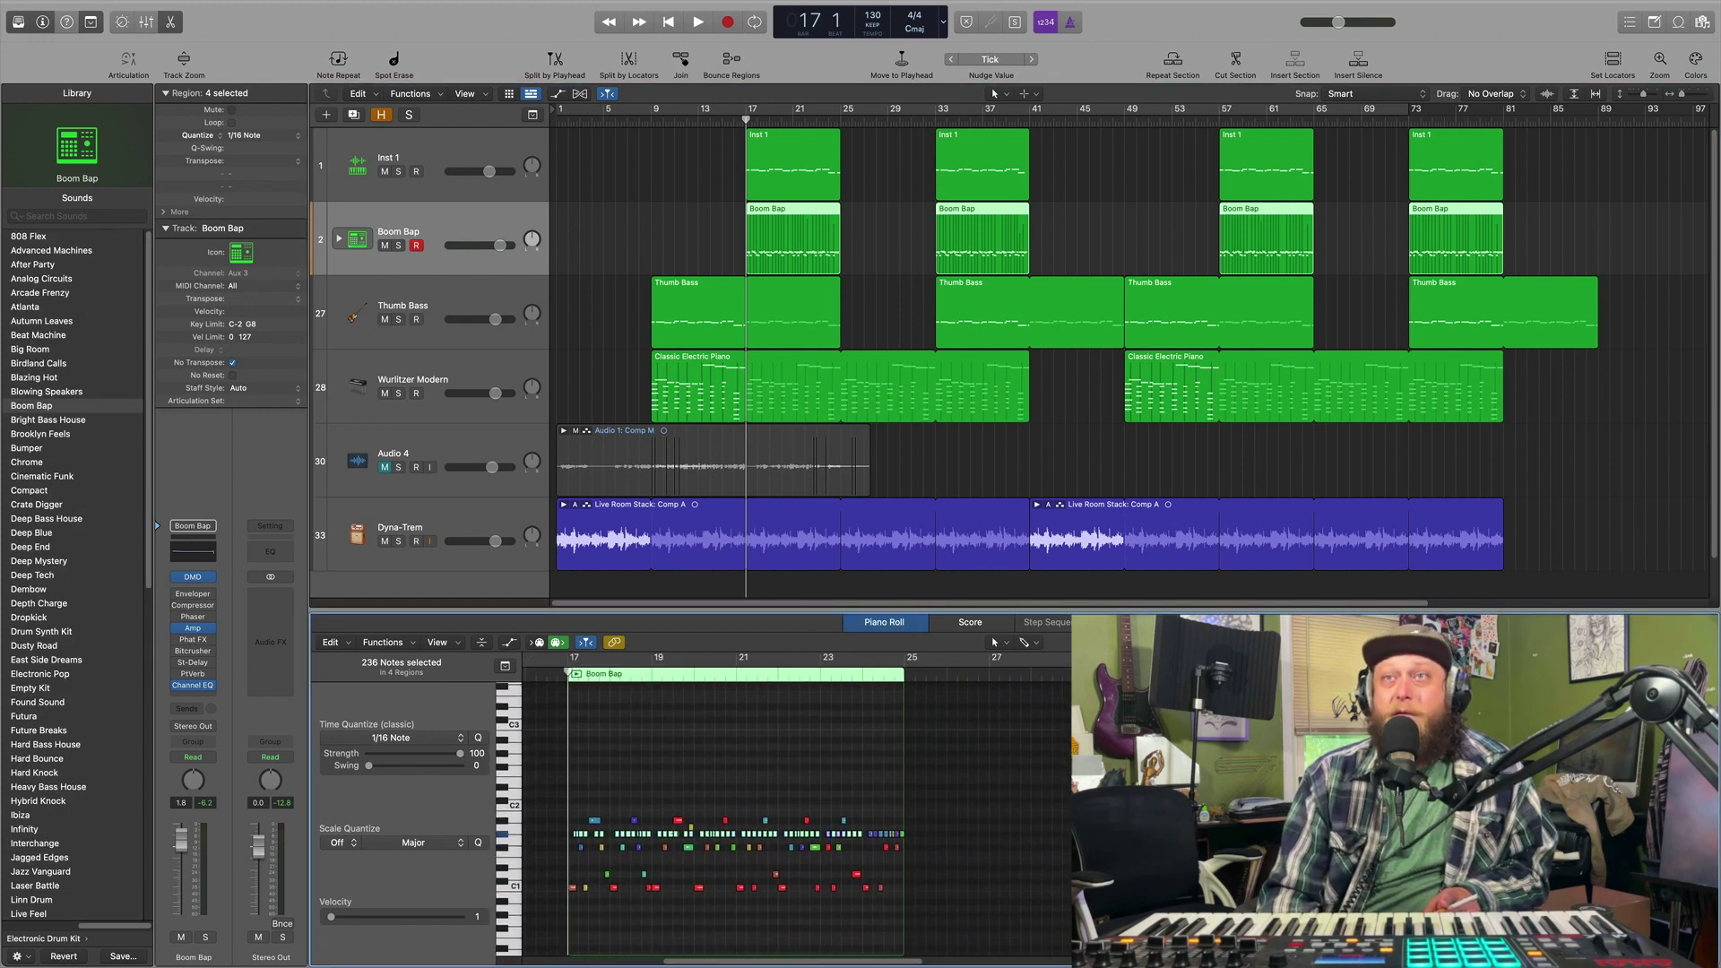
pyautogui.scroll(3, 807, 807)
pyautogui.hscroll(1, 808, 807)
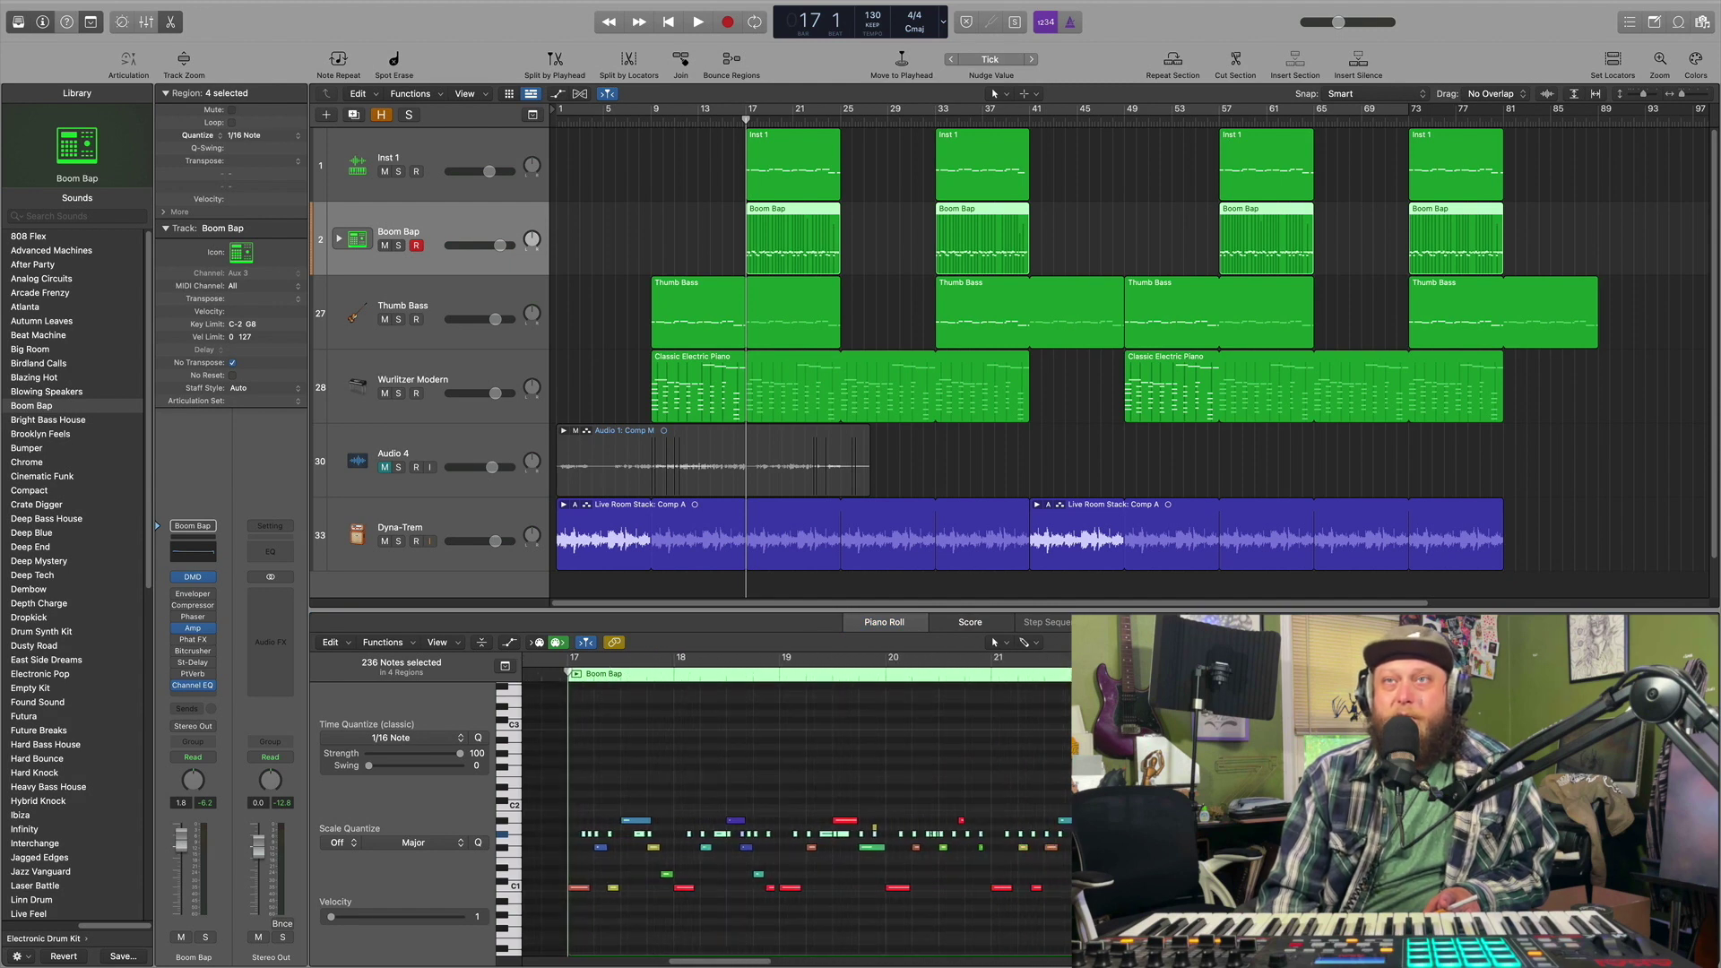
pyautogui.scroll(2, 808, 834)
pyautogui.scroll(3, 807, 834)
pyautogui.scroll(2, 807, 834)
pyautogui.scroll(-1, 806, 807)
pyautogui.scroll(-1, 807, 807)
pyautogui.scroll(-1, 807, 807)
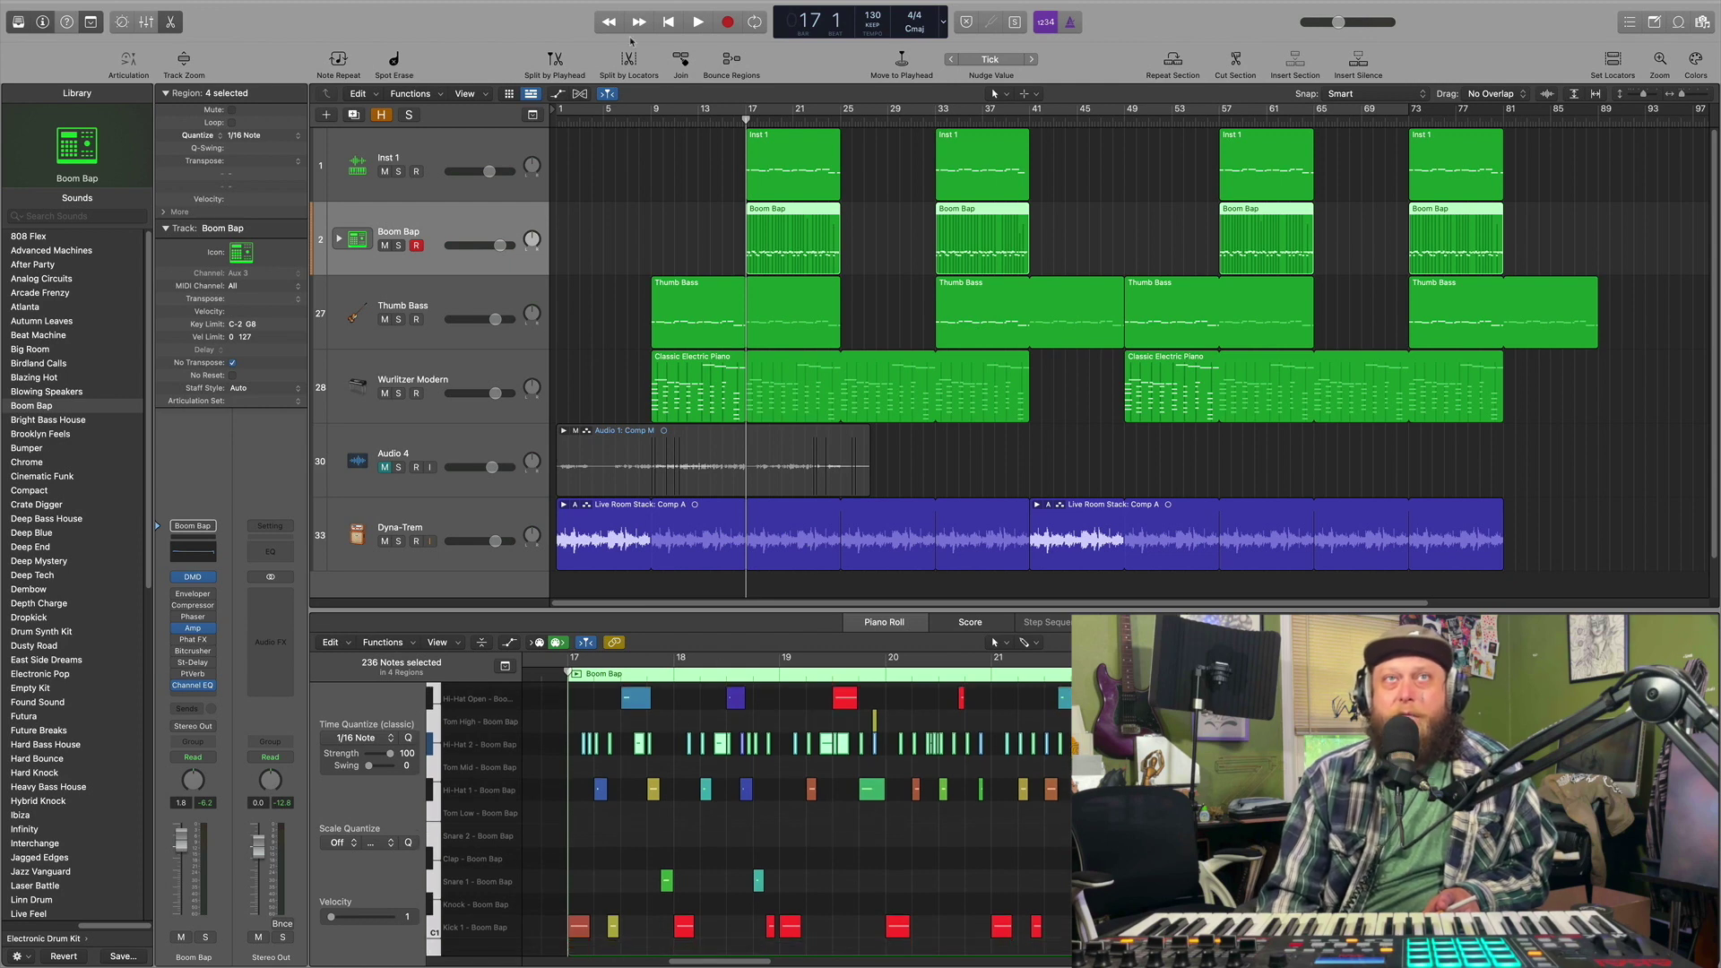
# Step: Solo Boom Bap, play the drums from bar 17, then return the playhead to bar 17
pyautogui.click(397, 245)
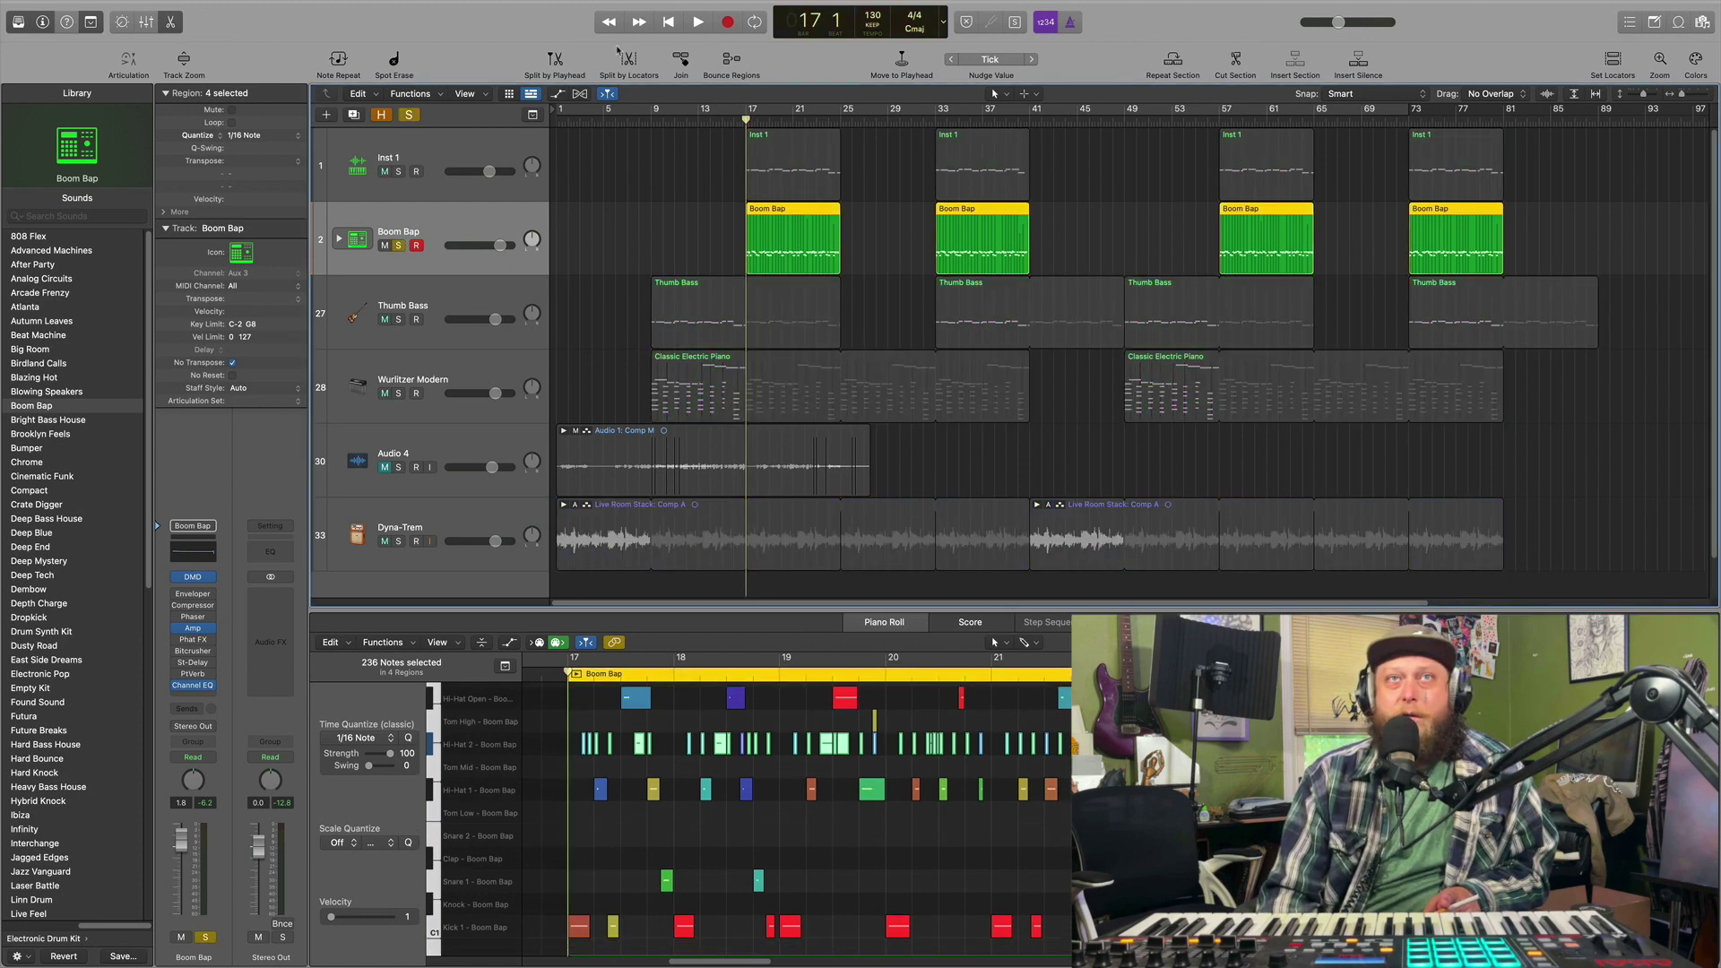
pyautogui.click(698, 21)
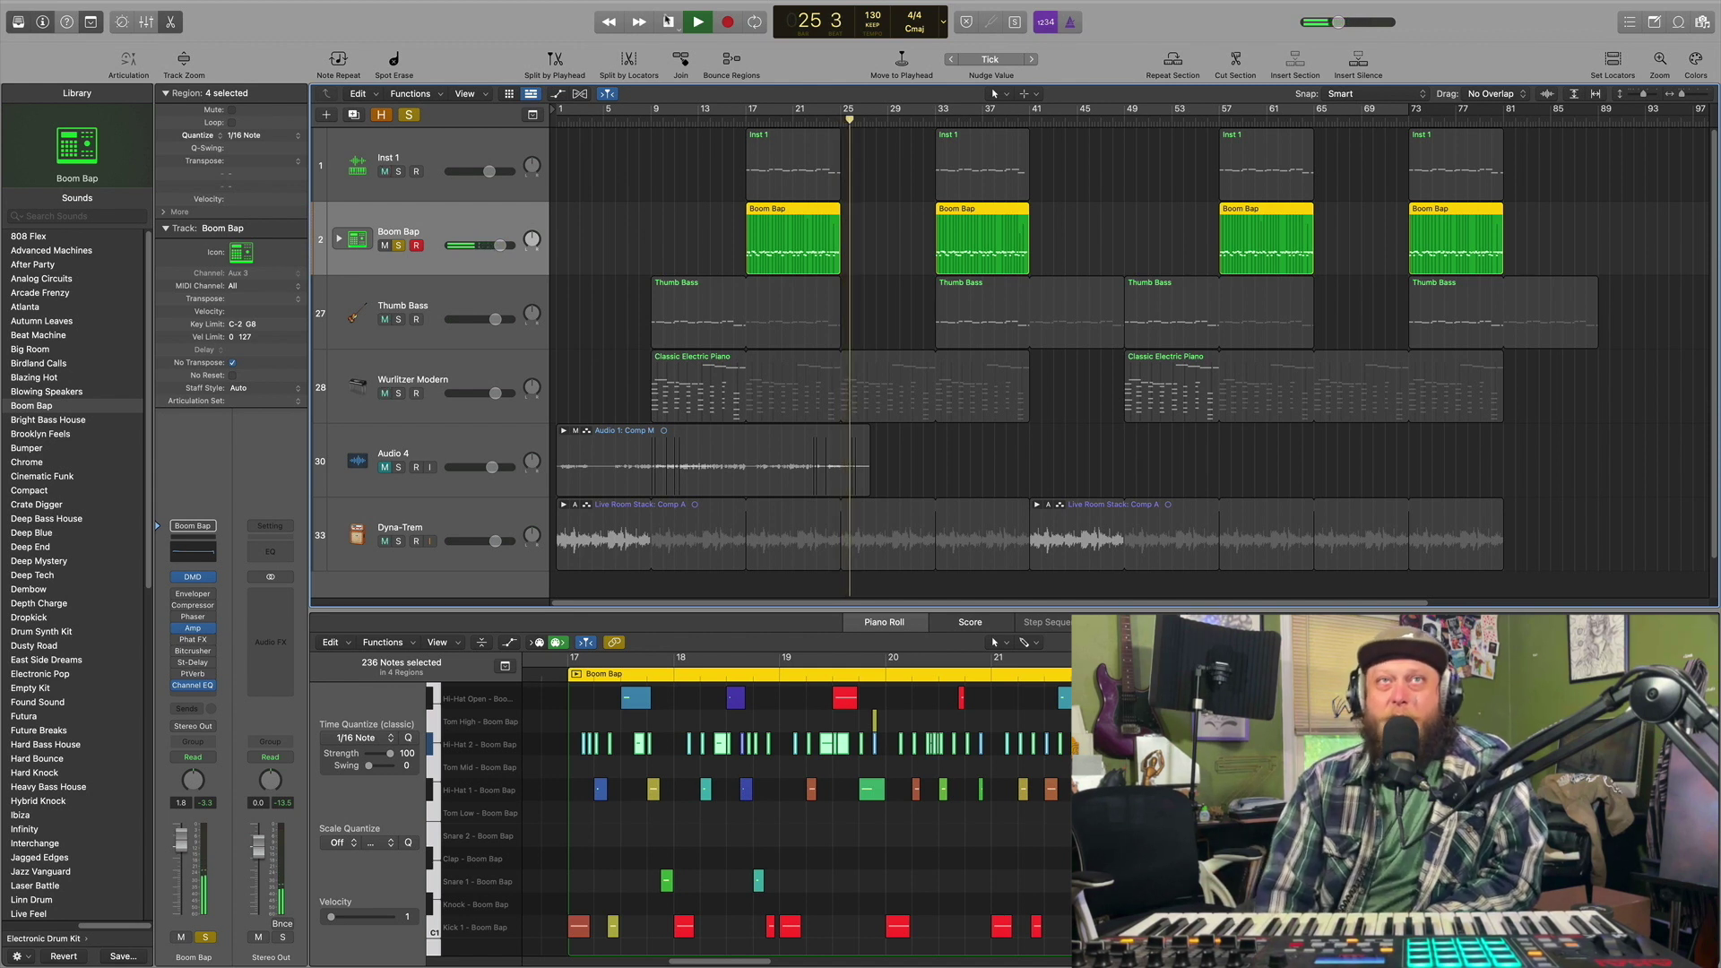
pyautogui.press('space')
pyautogui.click(760, 123)
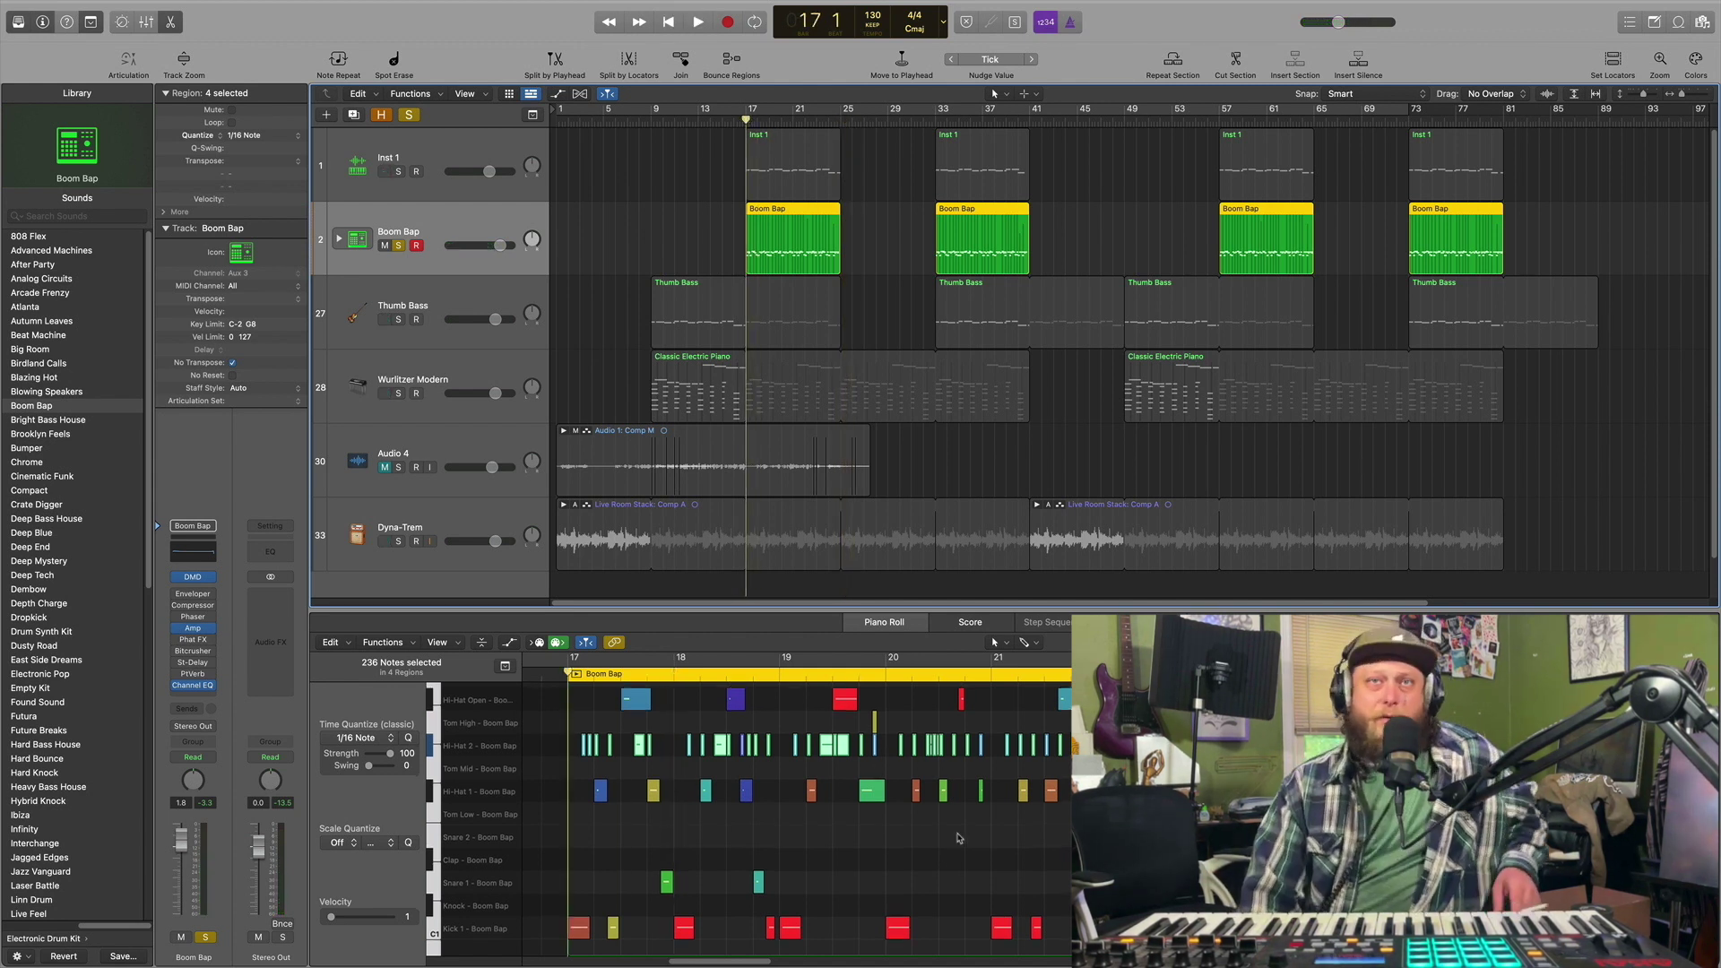
pyautogui.scroll(3, 955, 842)
pyautogui.scroll(3, 959, 836)
pyautogui.scroll(-2, 958, 836)
pyautogui.scroll(-2, 958, 835)
pyautogui.scroll(-2, 960, 836)
pyautogui.scroll(-1, 960, 836)
pyautogui.scroll(-1, 959, 836)
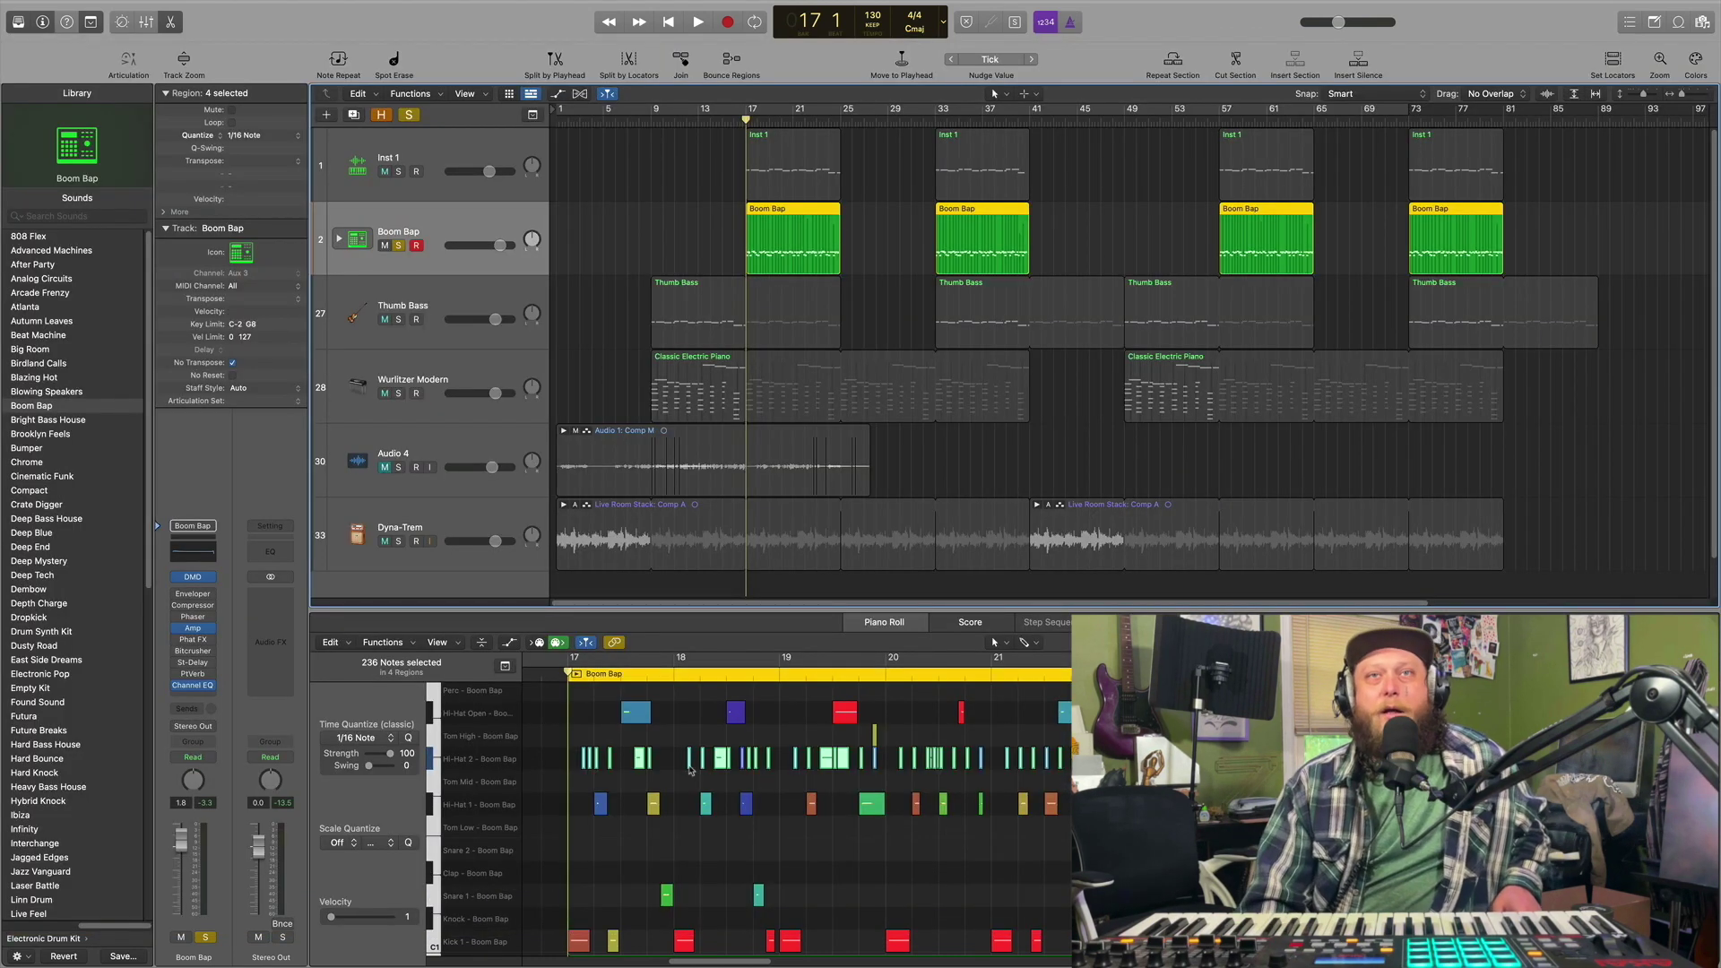
pyautogui.scroll(-1, 693, 803)
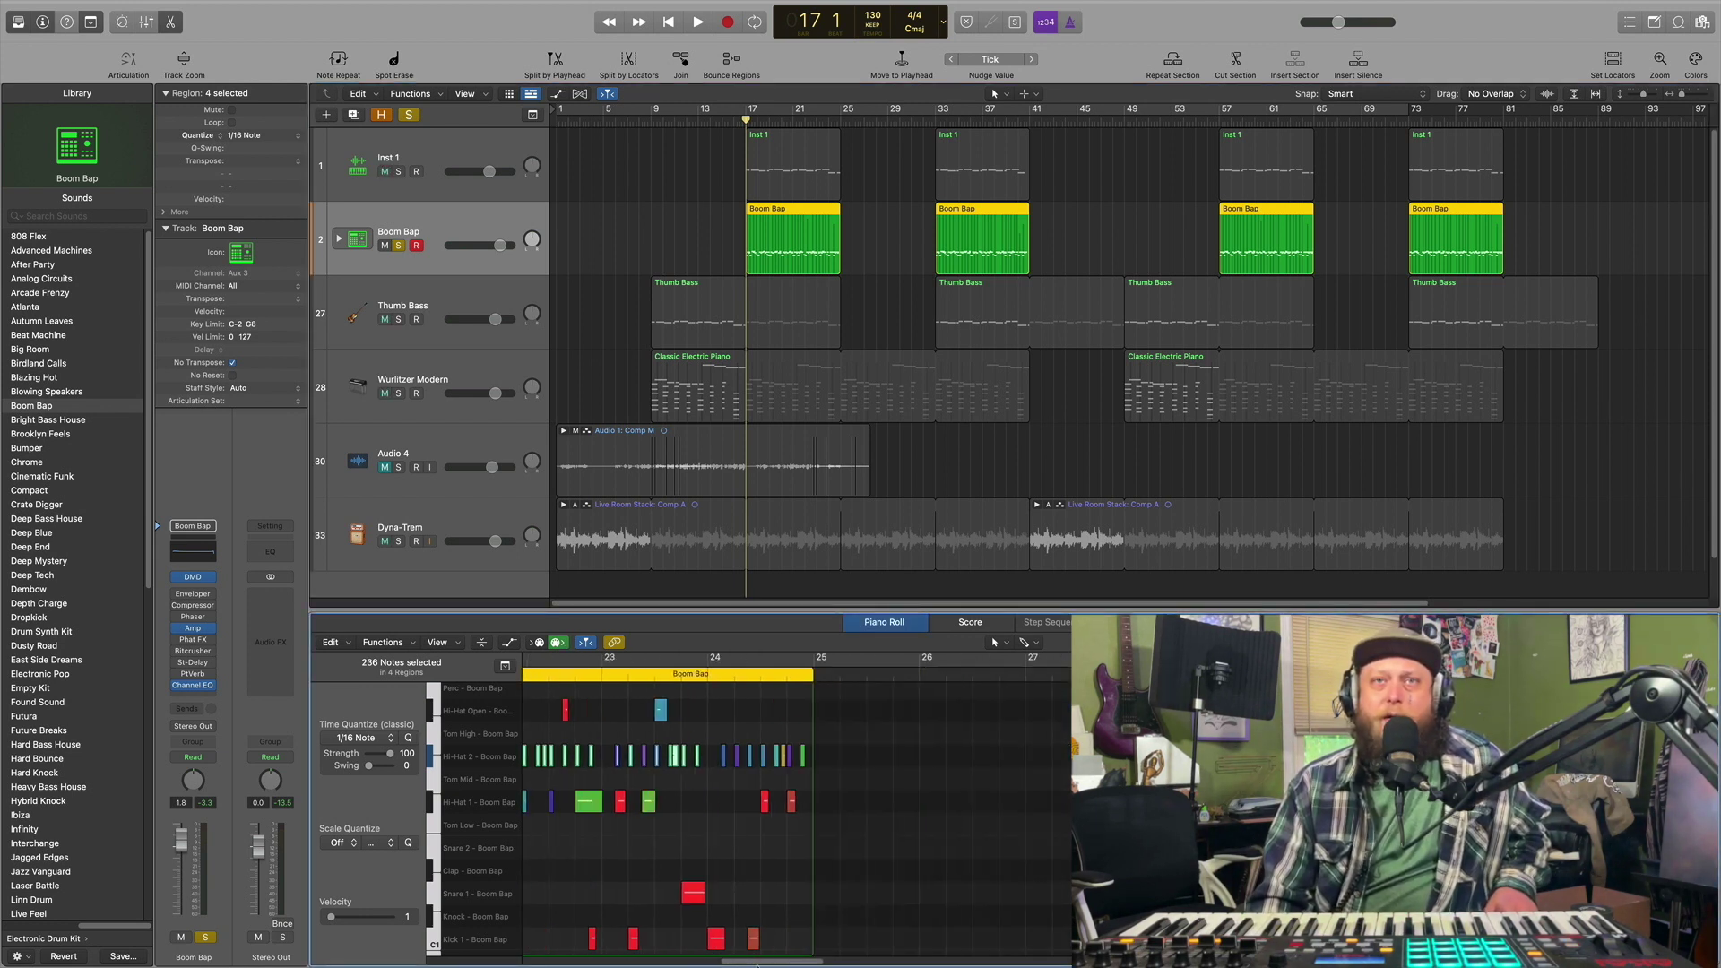
pyautogui.hscroll(5, 865, 808)
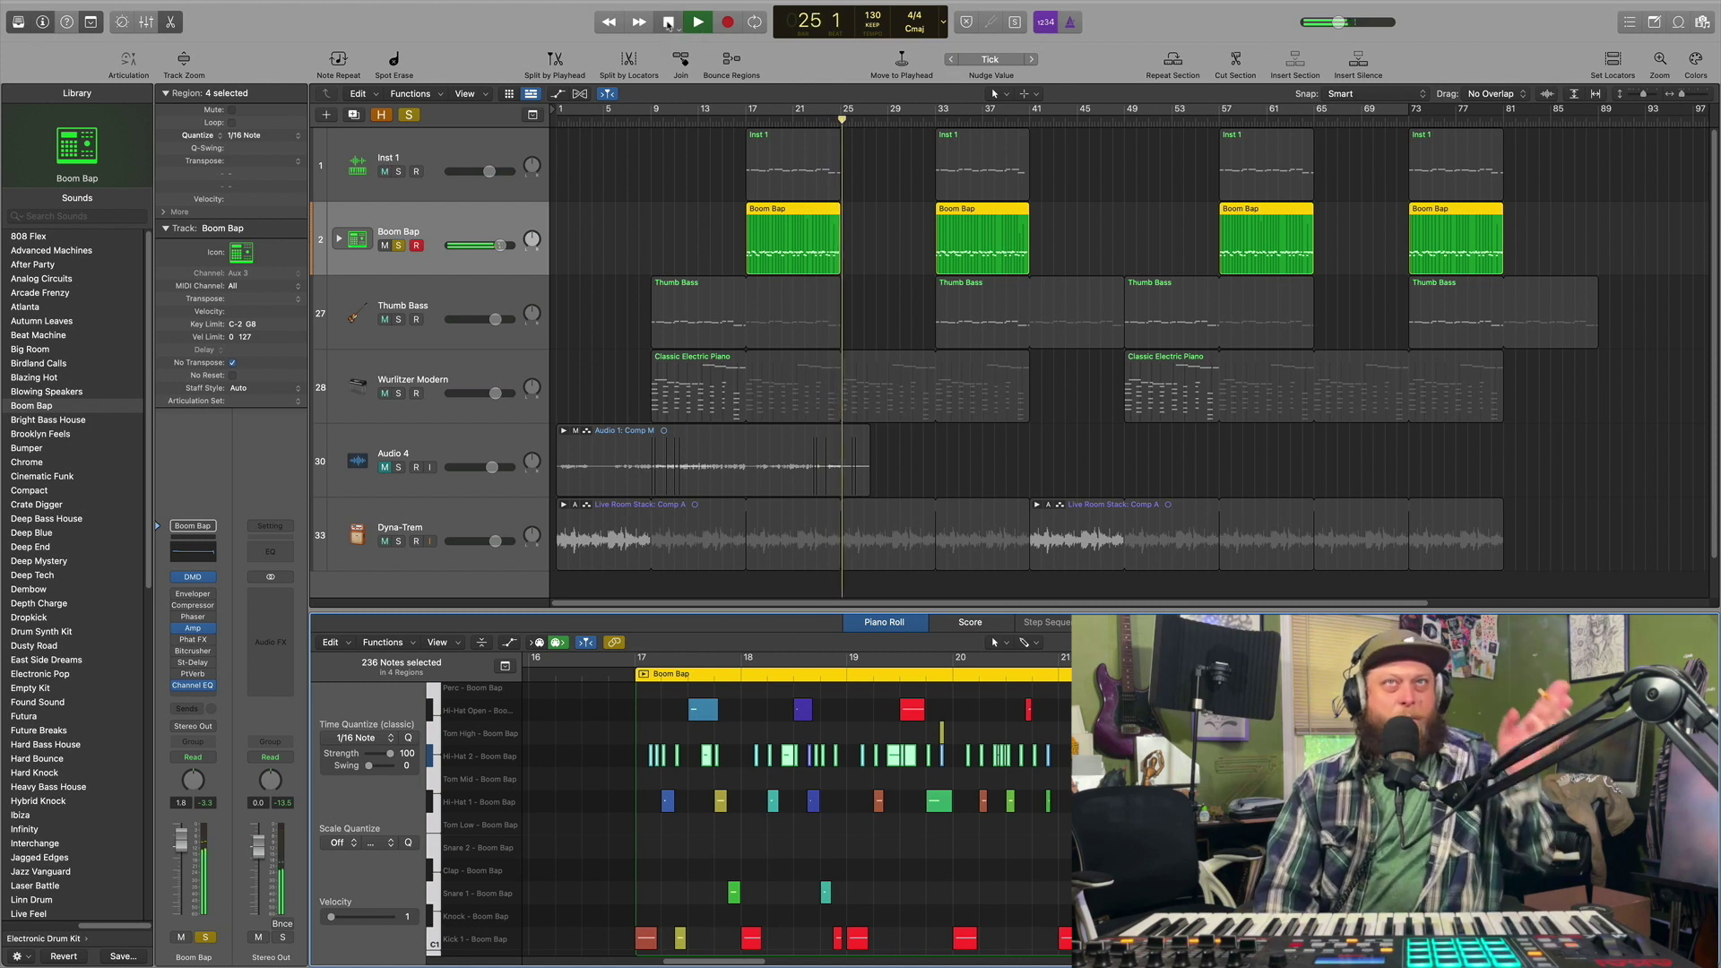
# Step: Stop the soloed Boom Bap playback and toggle the drums' MIDI automation lane on and off
pyautogui.click(669, 21)
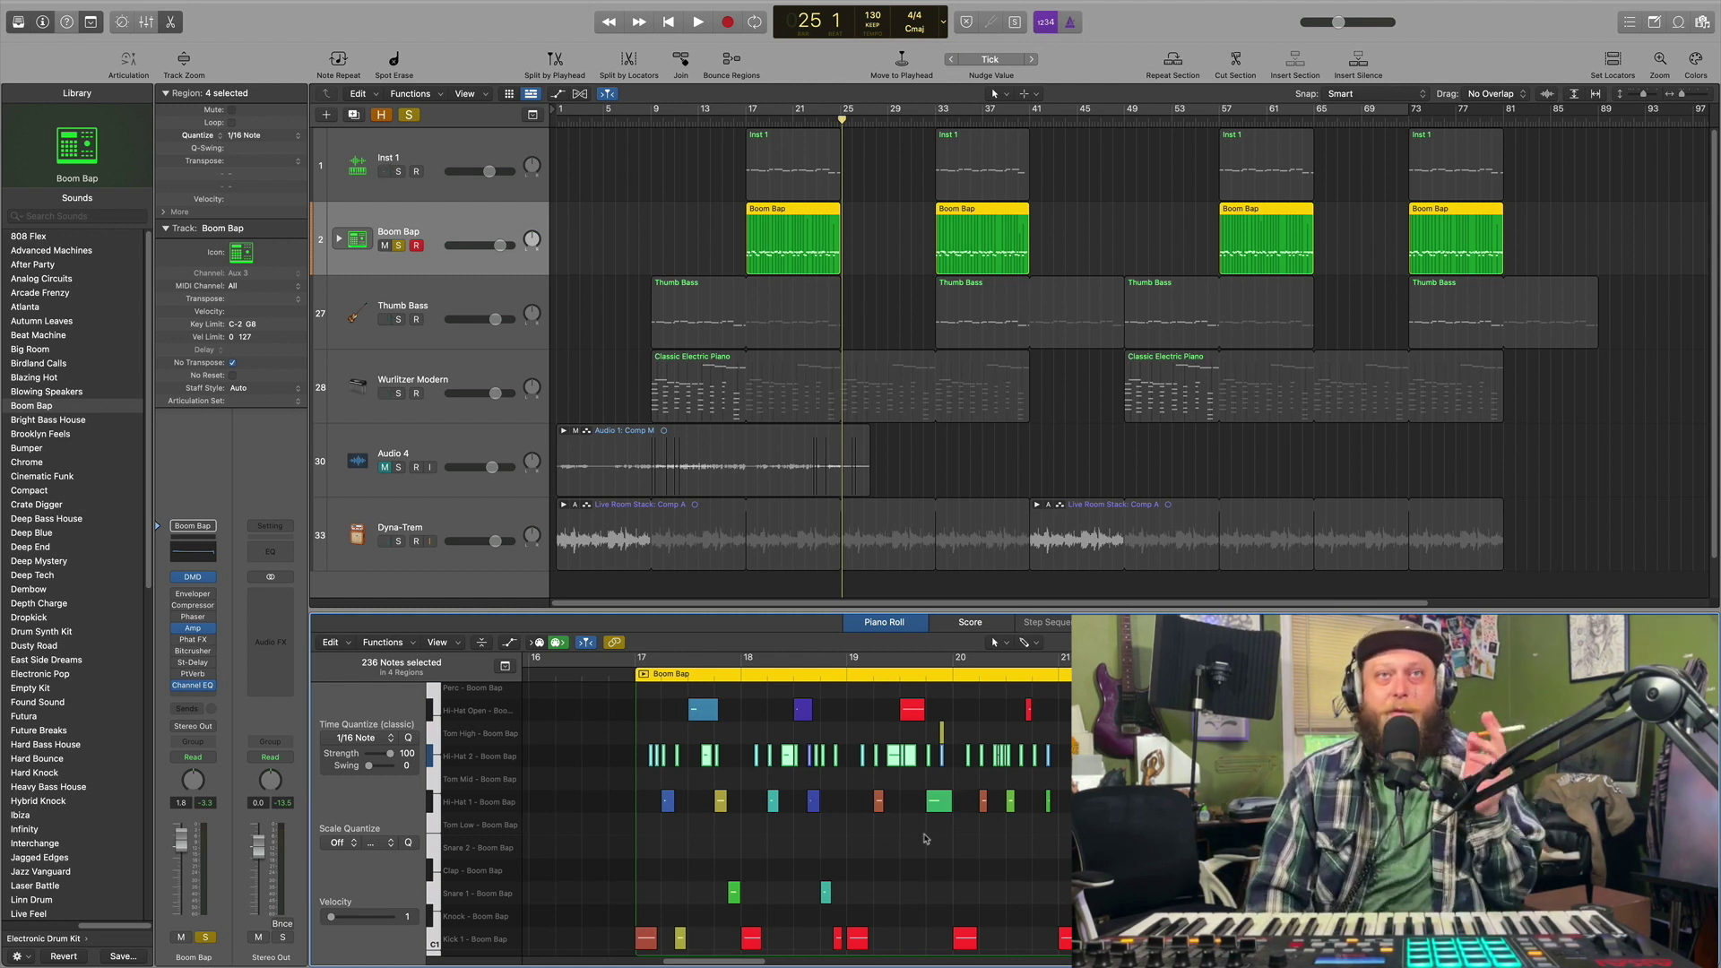
pyautogui.click(512, 643)
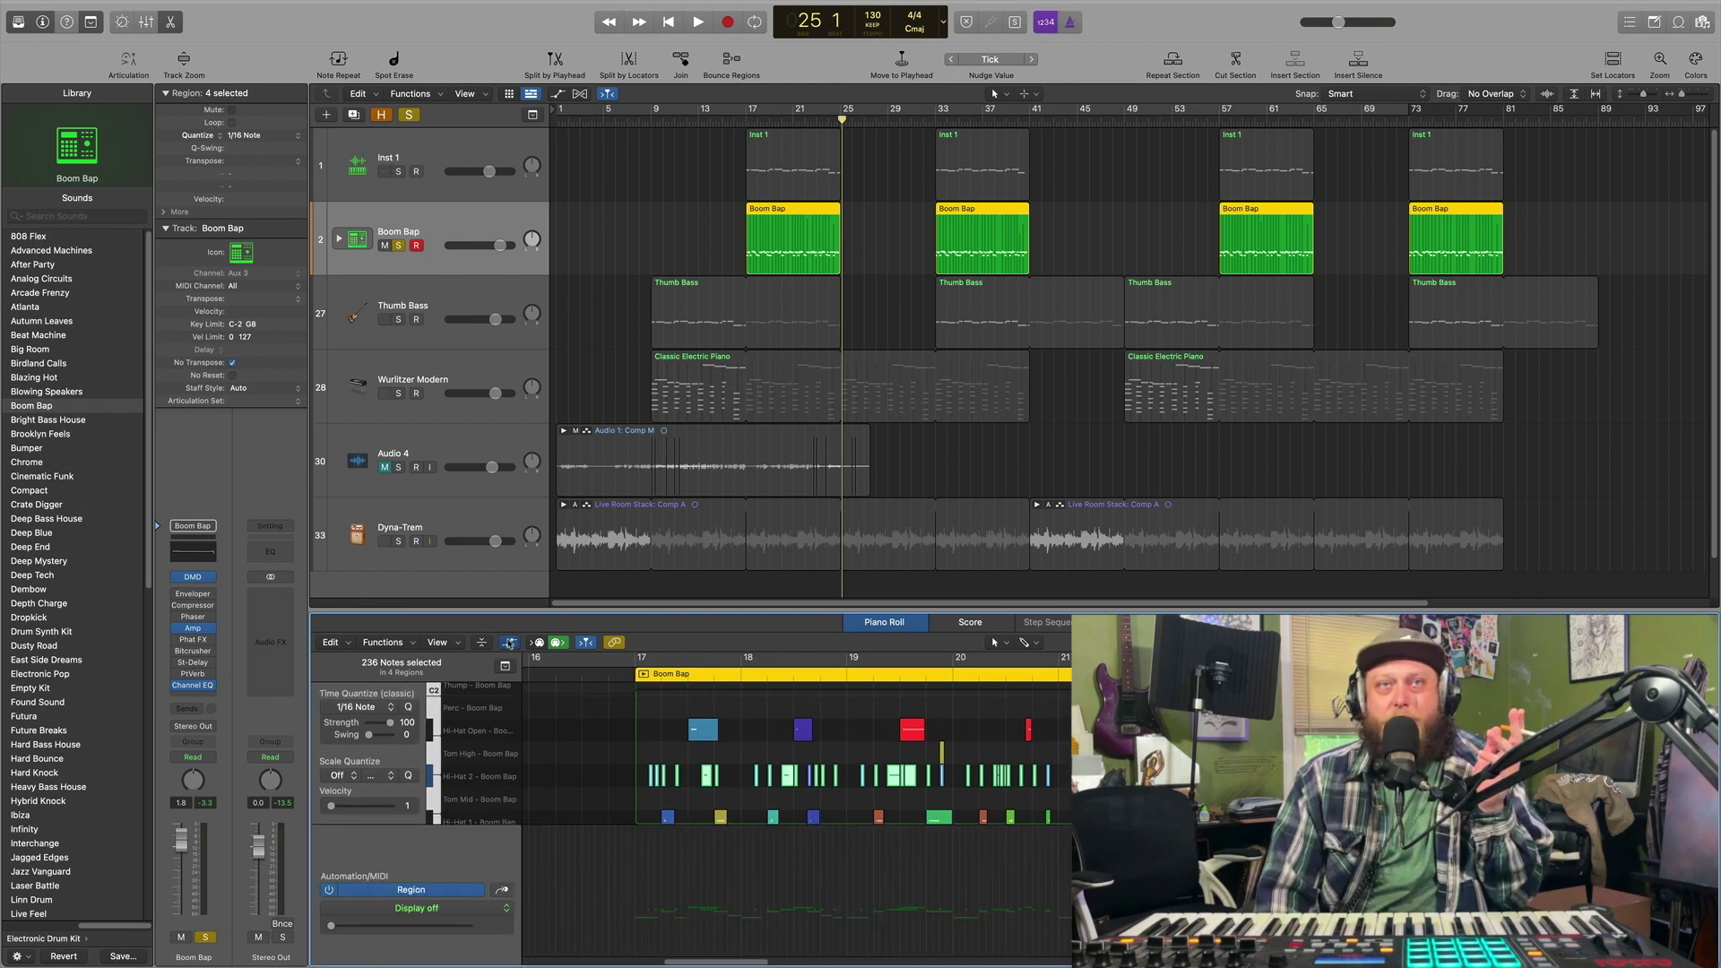
pyautogui.click(509, 646)
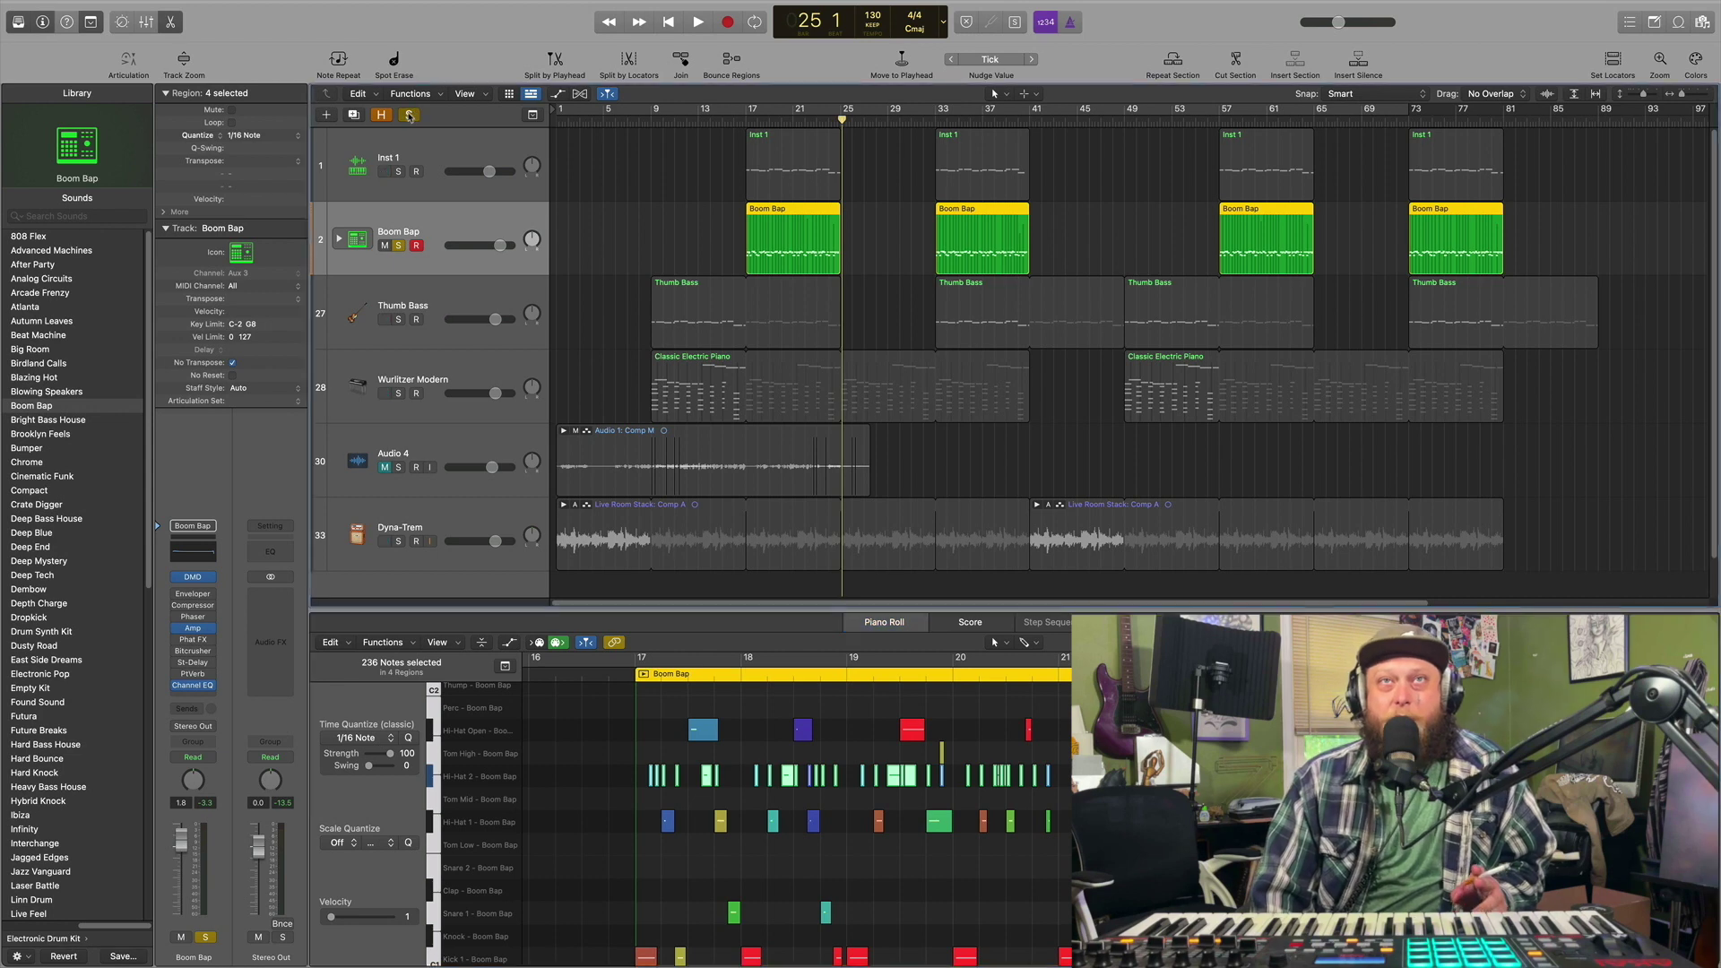
# Step: Select every region in the project with Cmd+A
pyautogui.hotkey('ctrl', 'a')
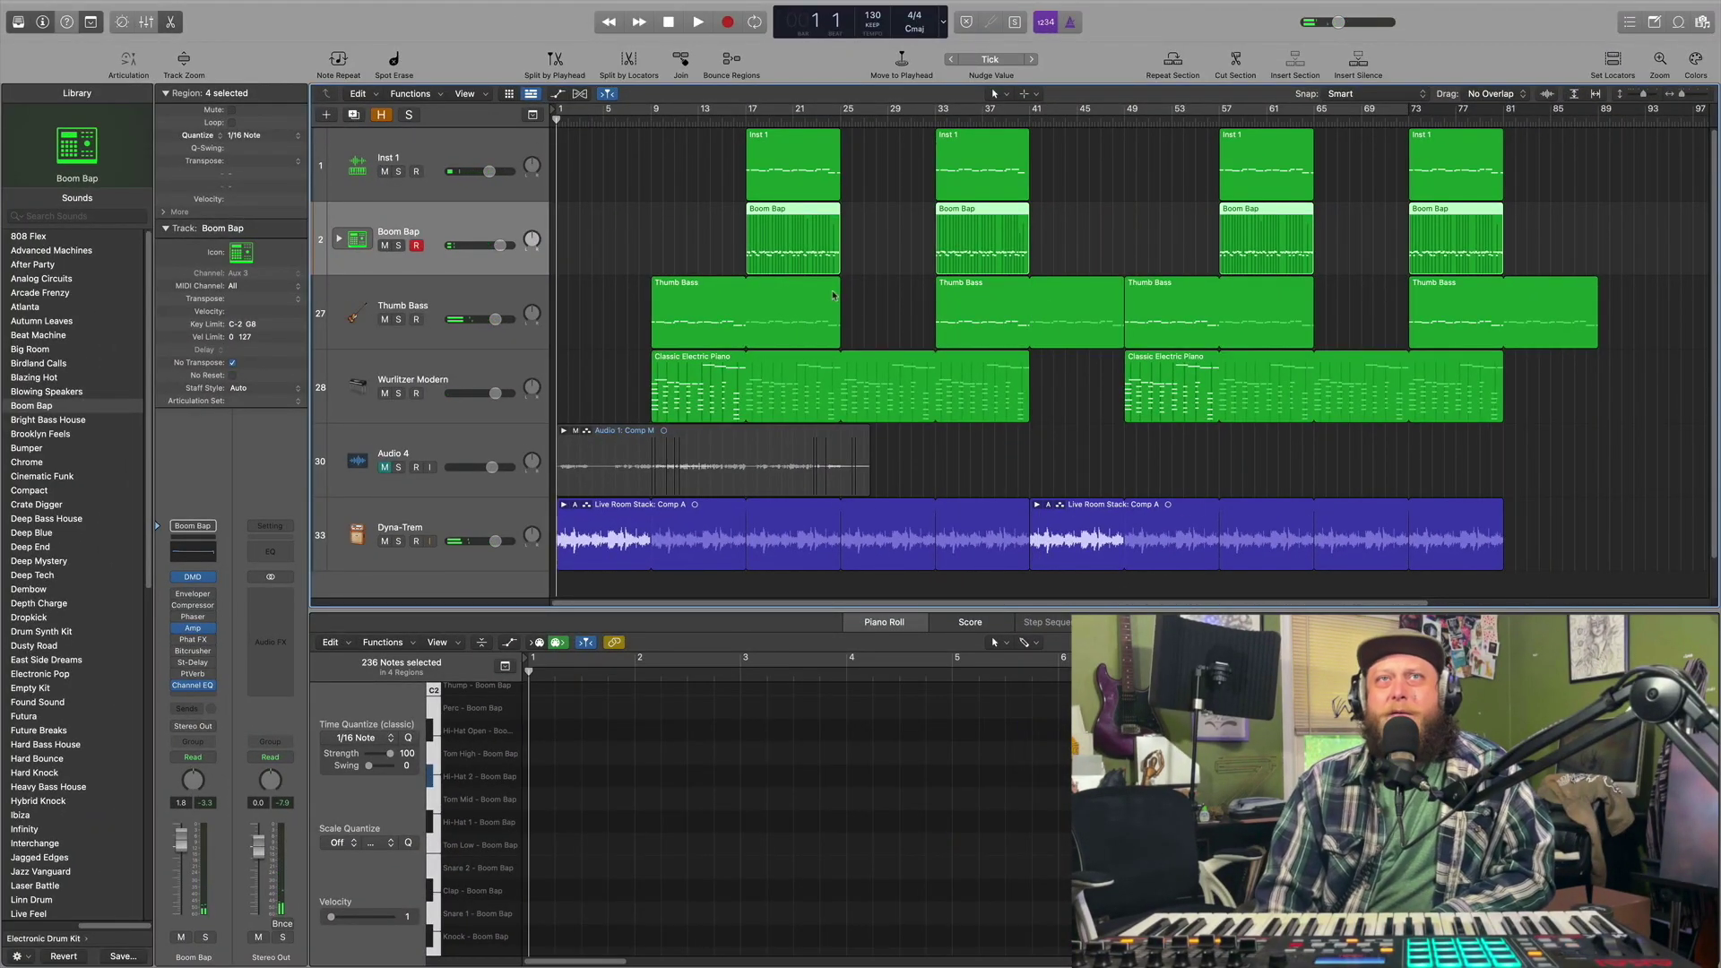
# Step: Select the Audio 4 vocal track to show its comped region in the audio editor
pyautogui.click(460, 446)
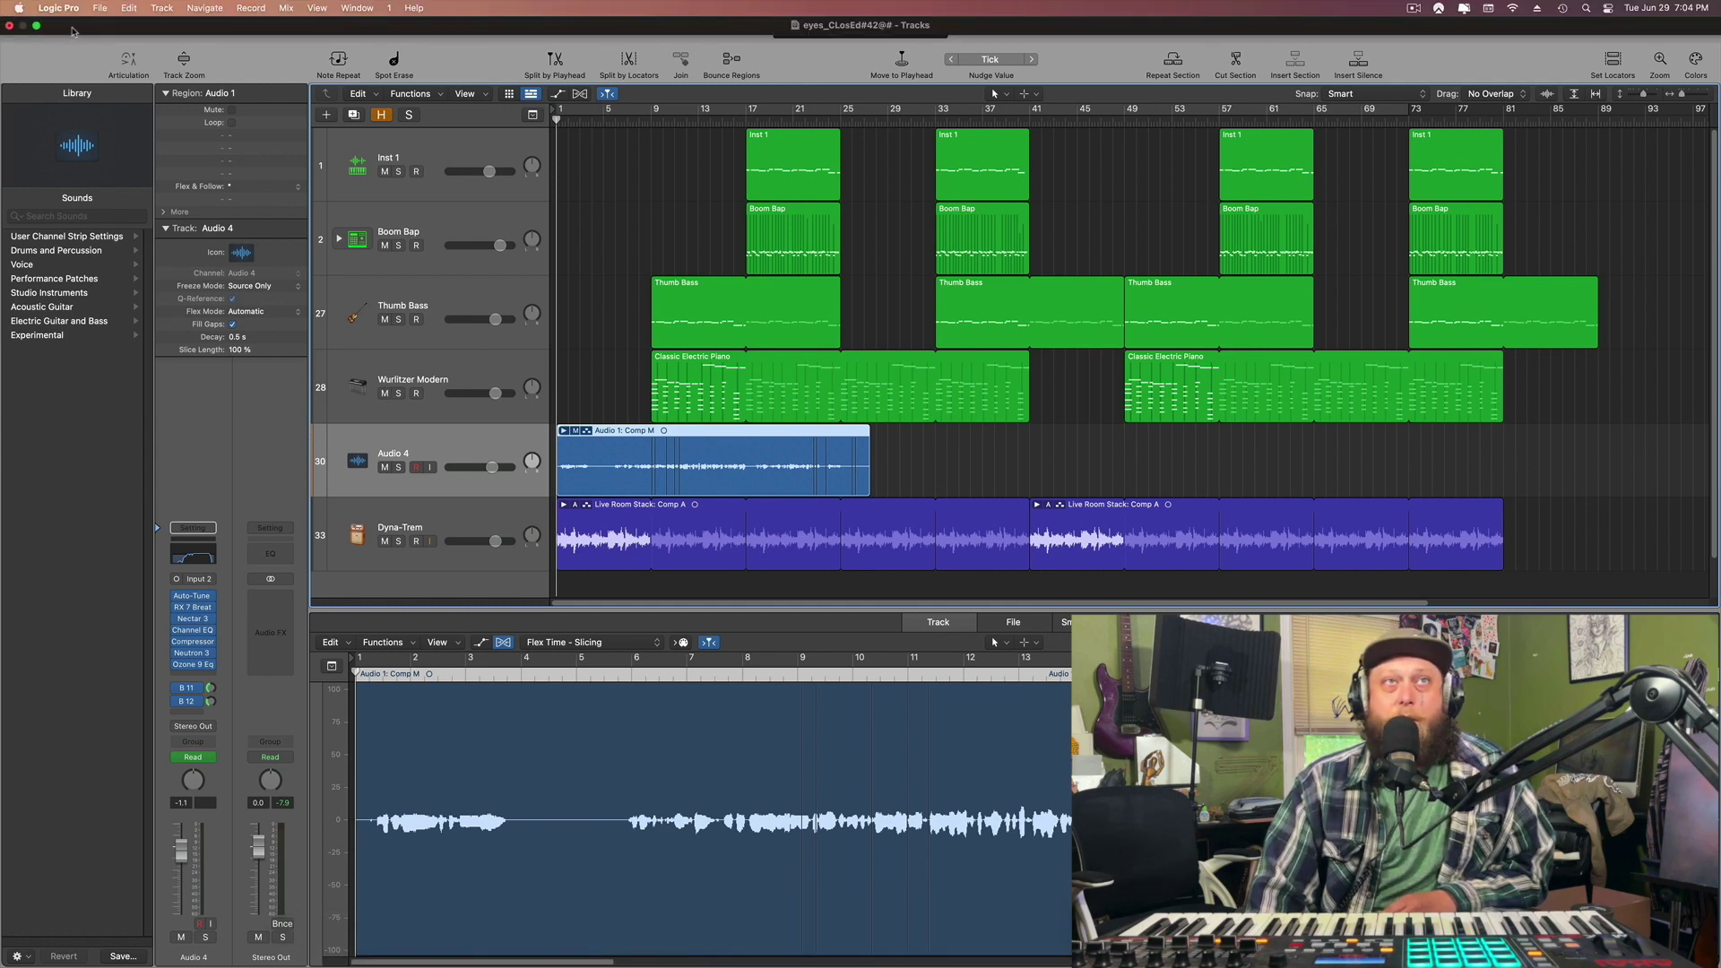
# Step: Take Logic Pro out of full screen and switch to Notes for the lyrics
pyautogui.click(37, 26)
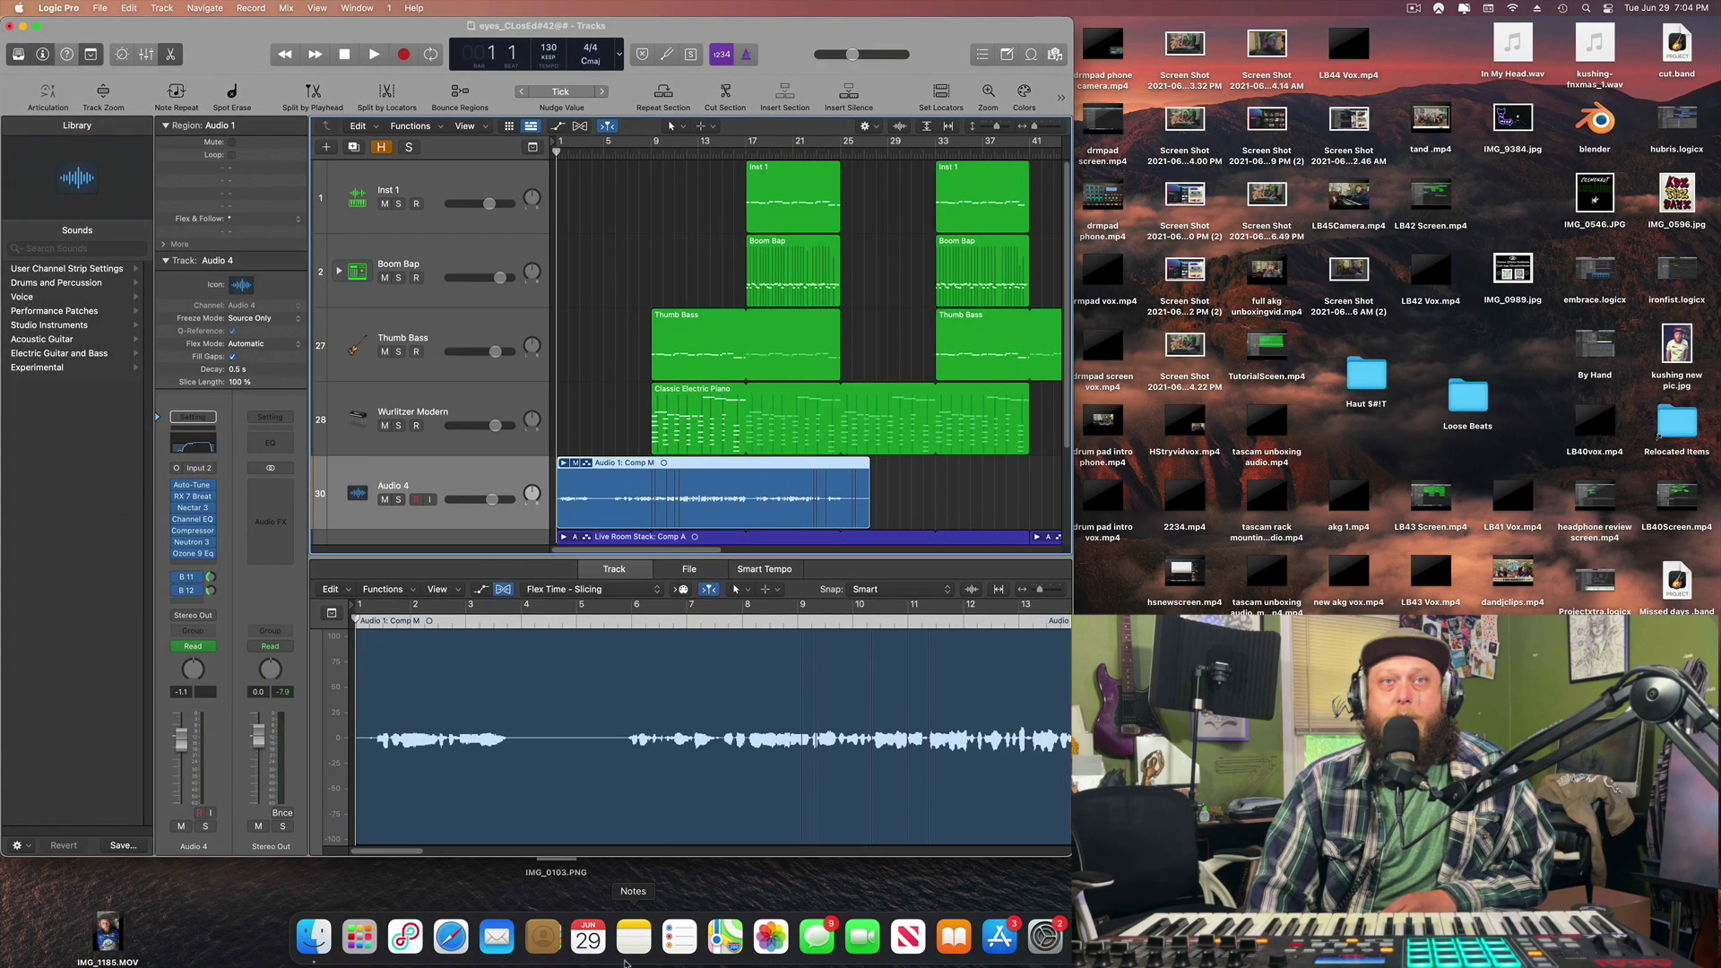
pyautogui.click(634, 938)
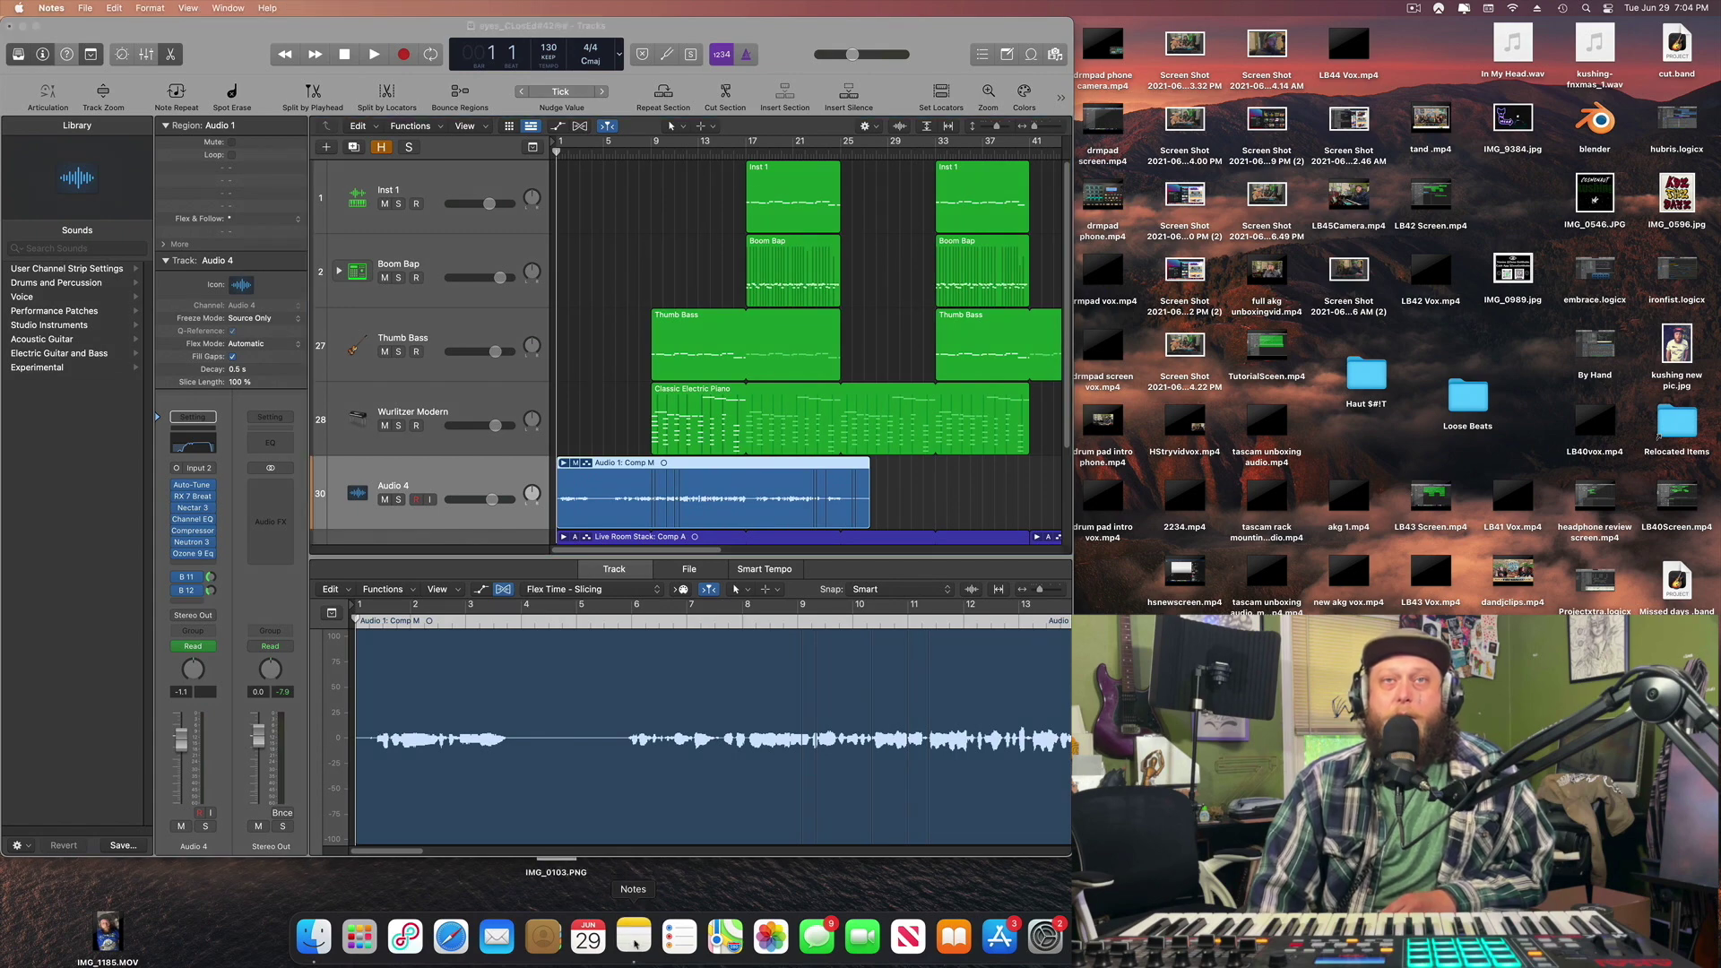